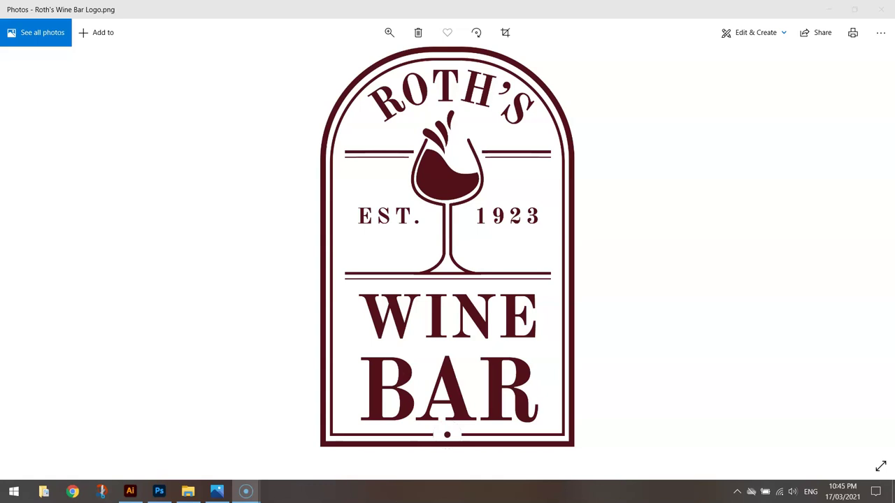
Create a new 800 × 800 px document in CMYK Color with High (300 ppi) raster effects.
{"action": "left_click", "coordinate": [133, 491]}
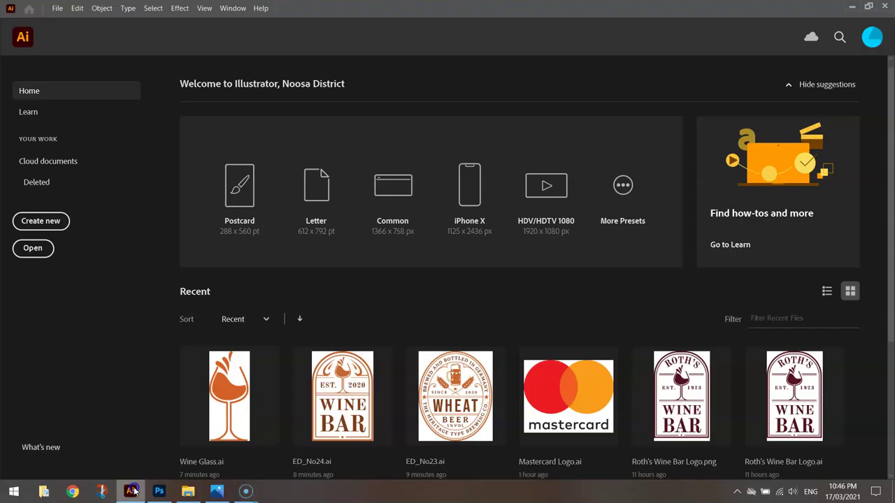
{"action": "left_click", "coordinate": [41, 221]}
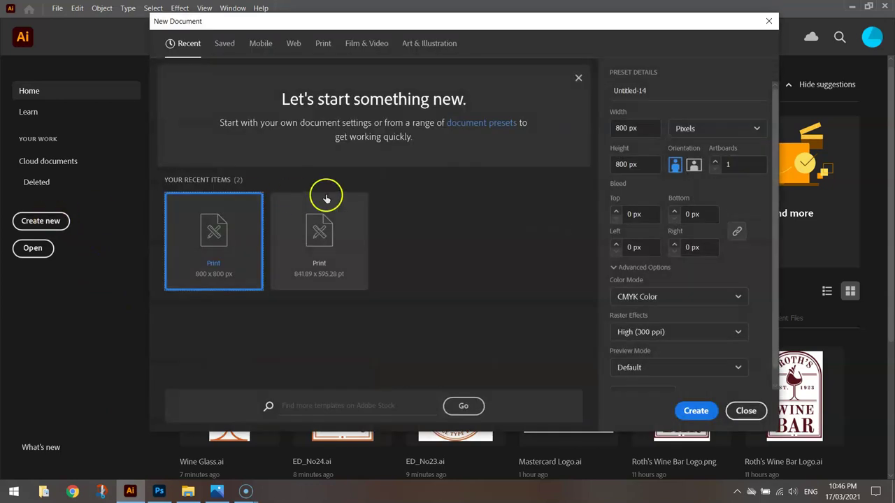
{"action": "left_click", "coordinate": [621, 129]}
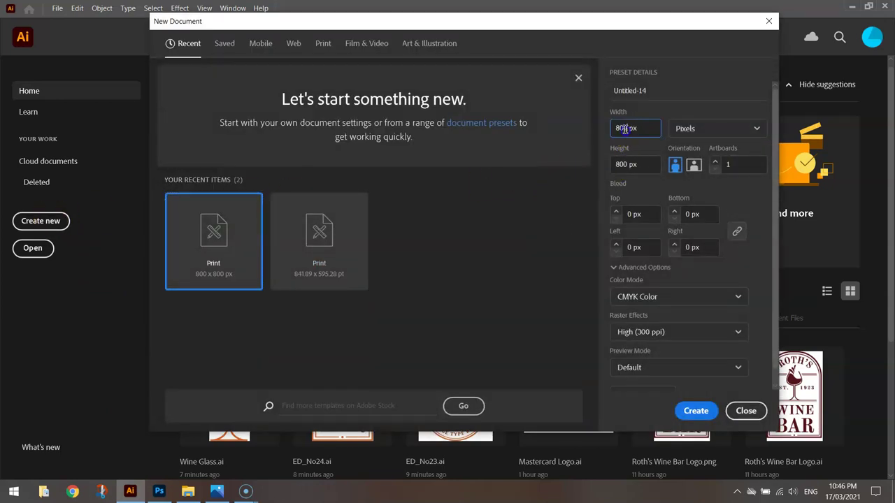
{"action": "left_click", "coordinate": [634, 163]}
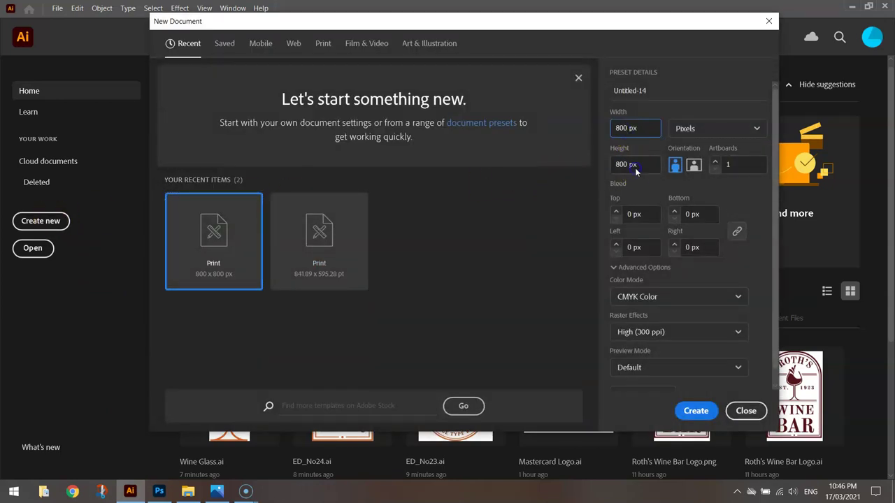
{"action": "left_click", "coordinate": [644, 267]}
{"action": "left_click", "coordinate": [644, 269]}
{"action": "left_click", "coordinate": [654, 281]}
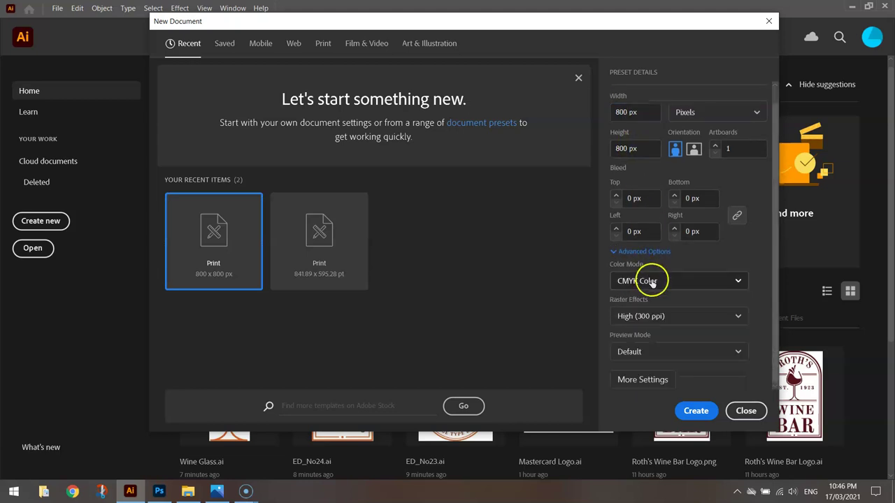
{"action": "left_click_drag", "start_coordinate": [653, 304], "coordinate": [654, 322]}
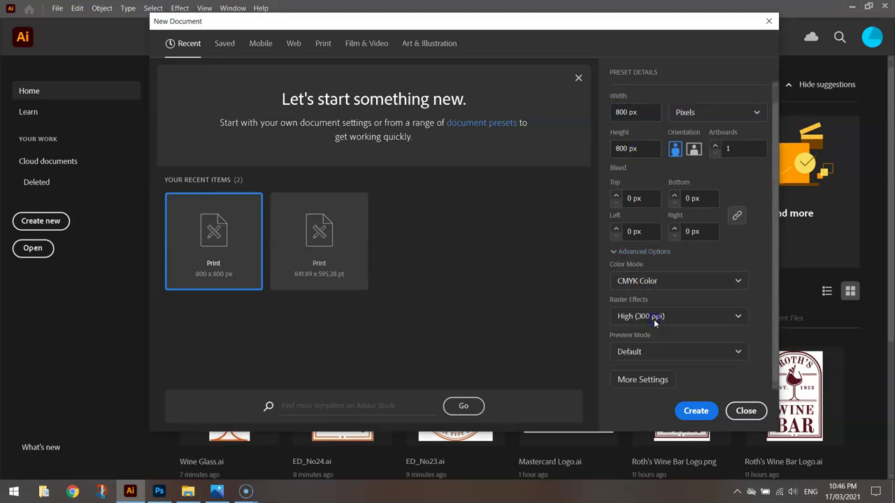
{"action": "left_click", "coordinate": [657, 316]}
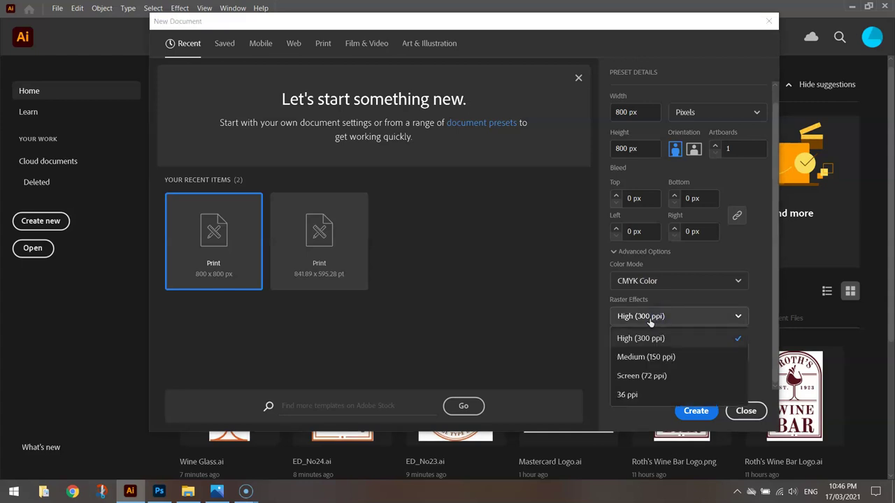
{"action": "left_click", "coordinate": [639, 339]}
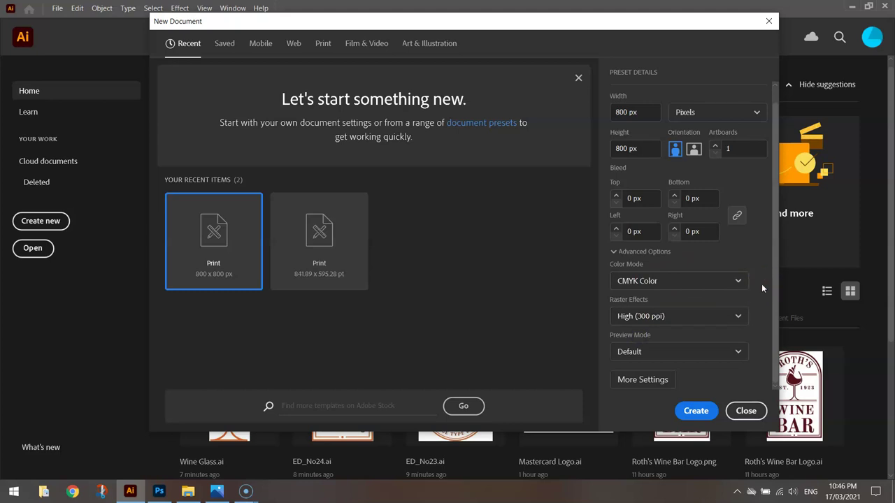
{"action": "left_click", "coordinate": [694, 410]}
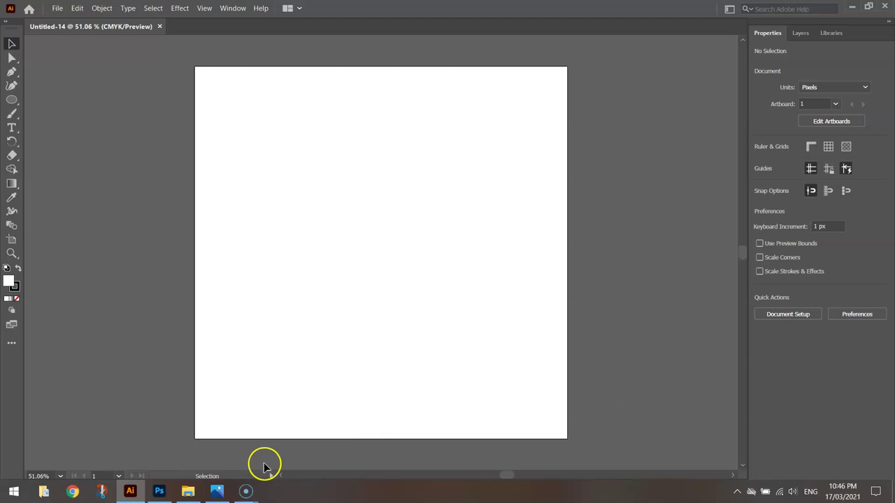
Check the reference logo, then draw a 397 × 653 px rectangle centred at X 400, Y 400.
{"action": "left_click", "coordinate": [216, 492]}
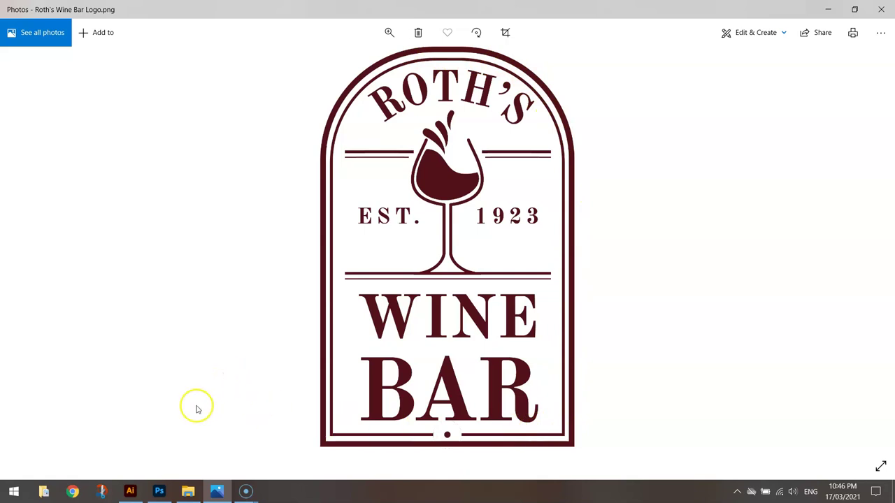
{"action": "left_click", "coordinate": [130, 491]}
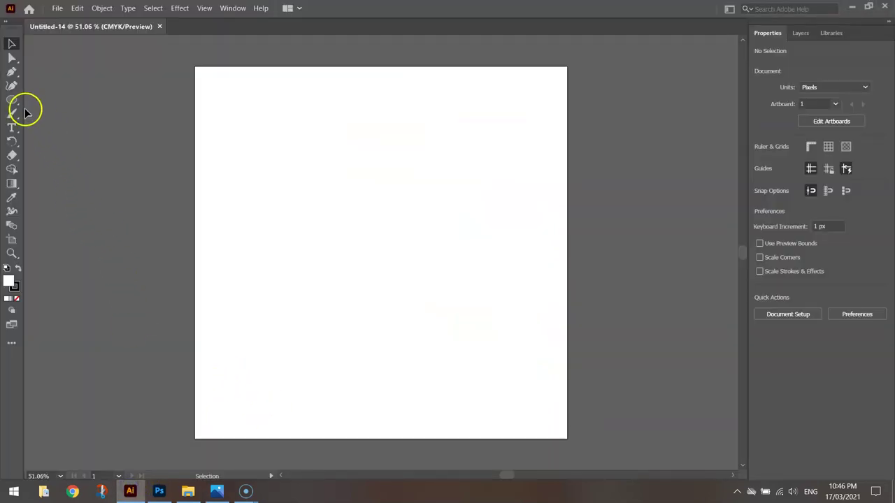
{"action": "left_click_drag", "start_coordinate": [12, 99], "coordinate": [63, 100]}
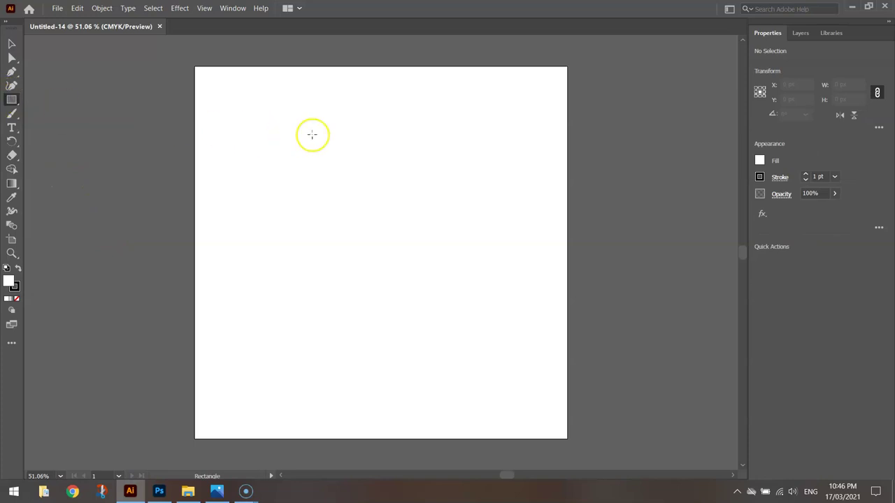
{"action": "left_click_drag", "start_coordinate": [286, 94], "coordinate": [471, 399]}
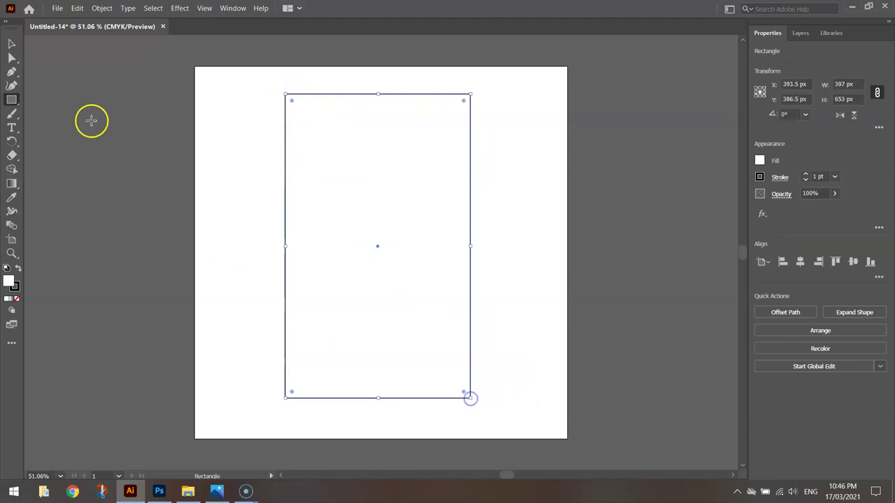
{"action": "left_click", "coordinate": [11, 43]}
{"action": "left_click_drag", "start_coordinate": [399, 94], "coordinate": [401, 100]}
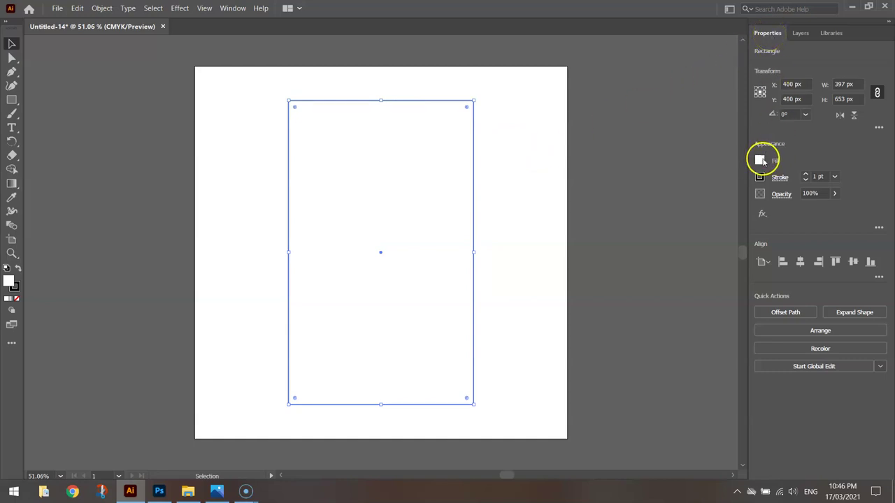
Set the rectangle's fill to None.
{"action": "left_click", "coordinate": [238, 7]}
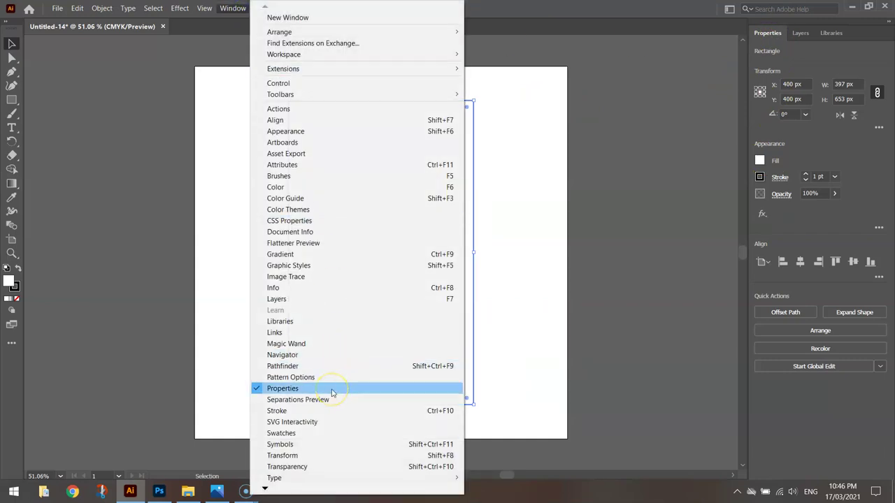
{"action": "left_click", "coordinate": [769, 148]}
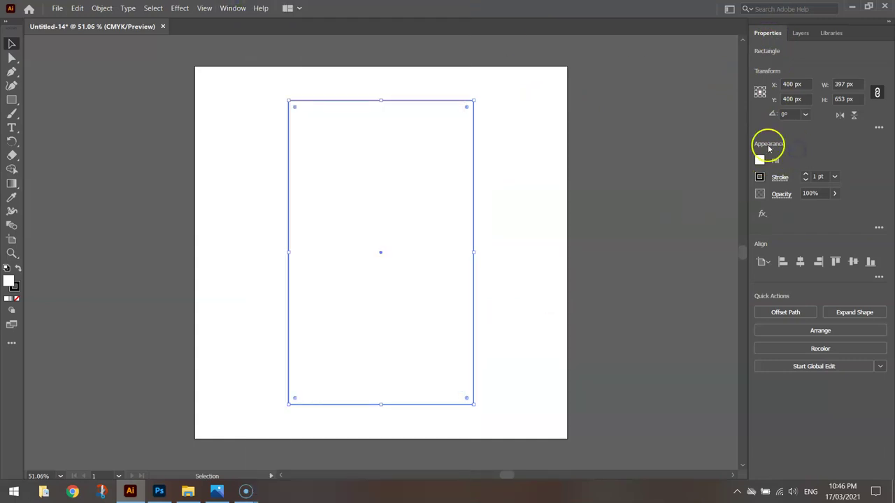
{"action": "left_click", "coordinate": [760, 160]}
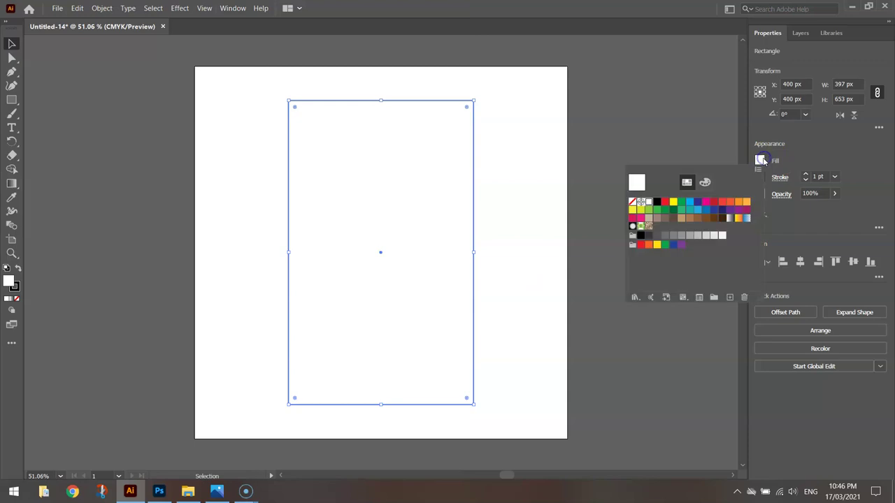
{"action": "left_click", "coordinate": [634, 203]}
{"action": "left_click", "coordinate": [782, 162]}
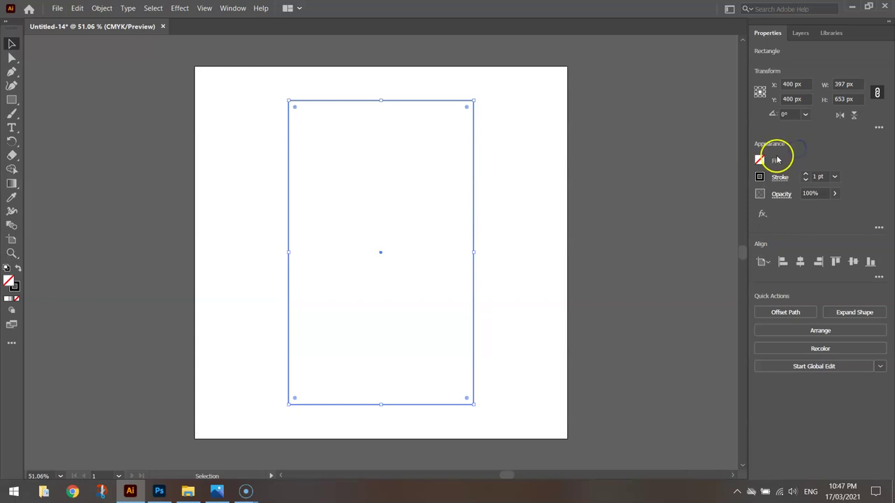
Colour the rectangle's stroke CMYK C35 M100 Y50 K35 in the Color Mixer.
{"action": "left_click", "coordinate": [760, 177]}
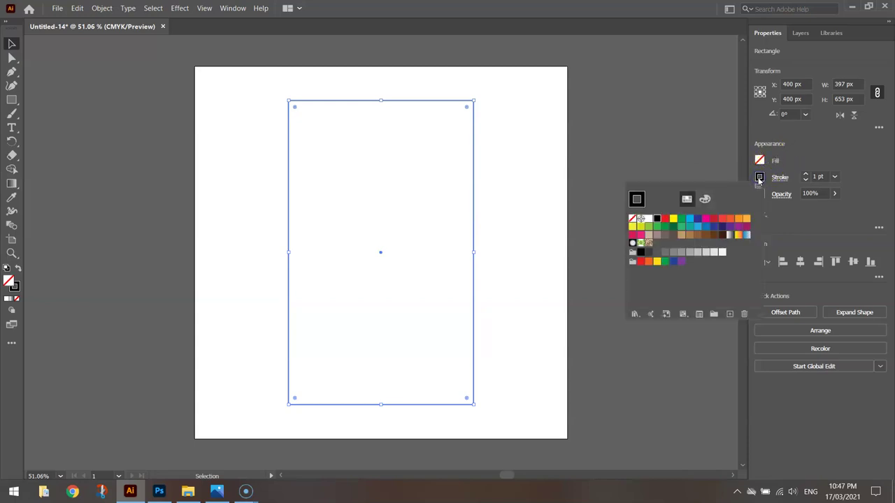
{"action": "left_click", "coordinate": [744, 229]}
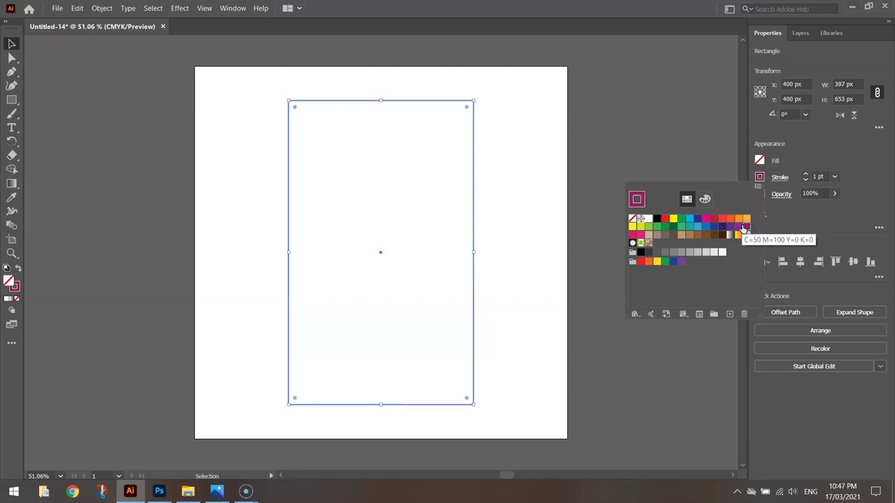
{"action": "left_click", "coordinate": [704, 200]}
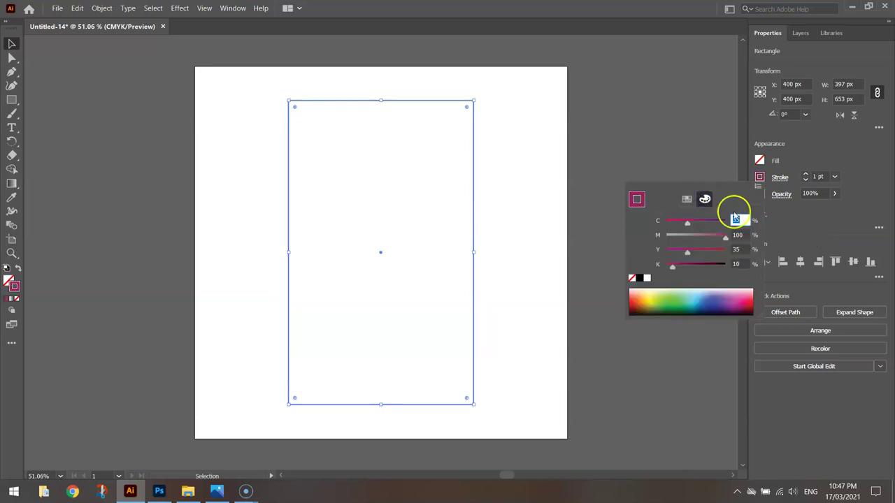
{"action": "left_click", "coordinate": [740, 250]}
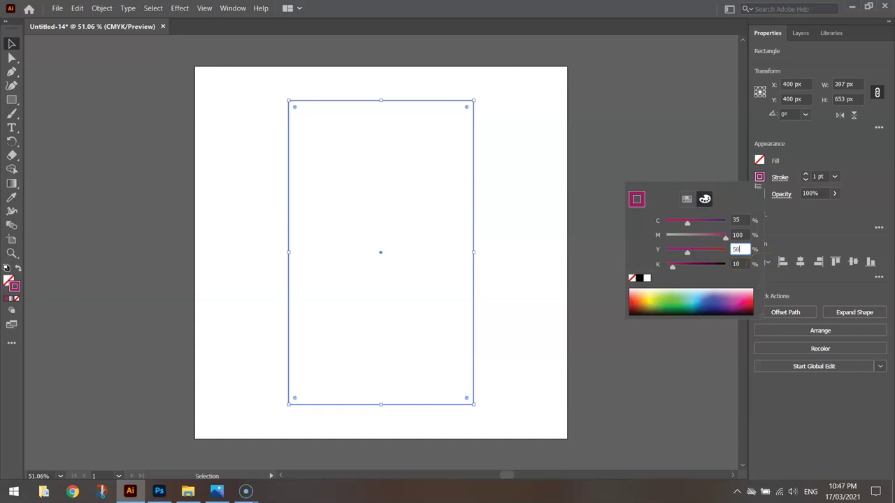
{"action": "type", "text": "35"}
{"action": "key", "text": "Tab"}
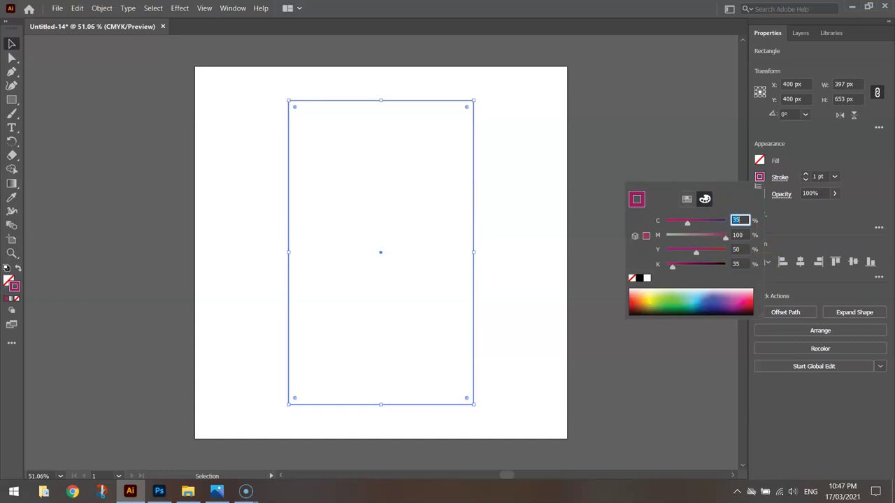
{"action": "left_click", "coordinate": [745, 220]}
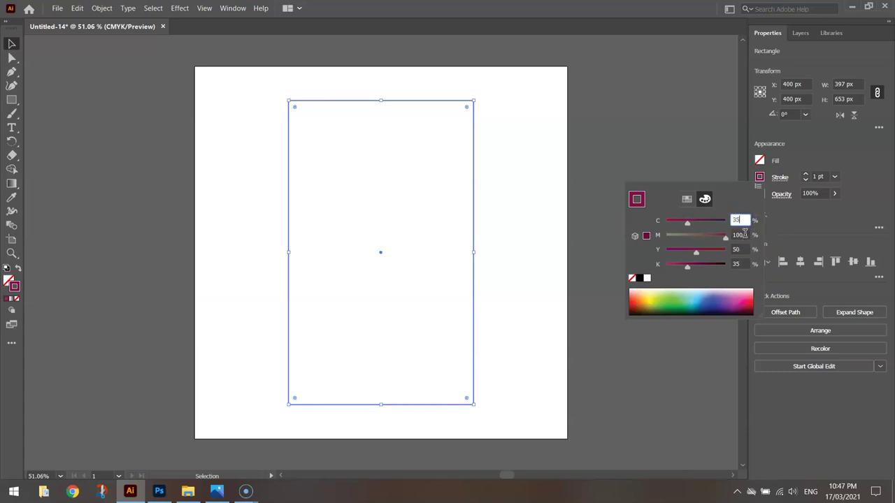
{"action": "left_click", "coordinate": [744, 234]}
{"action": "left_click", "coordinate": [743, 248]}
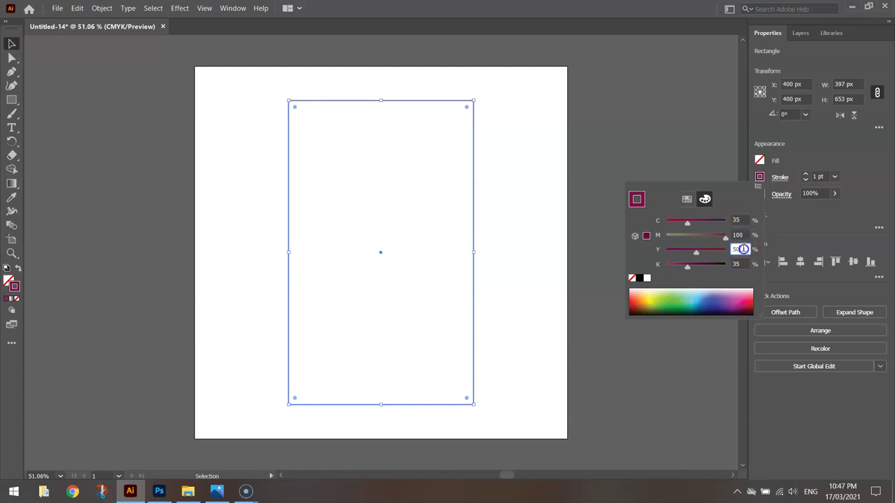
{"action": "left_click", "coordinate": [742, 263]}
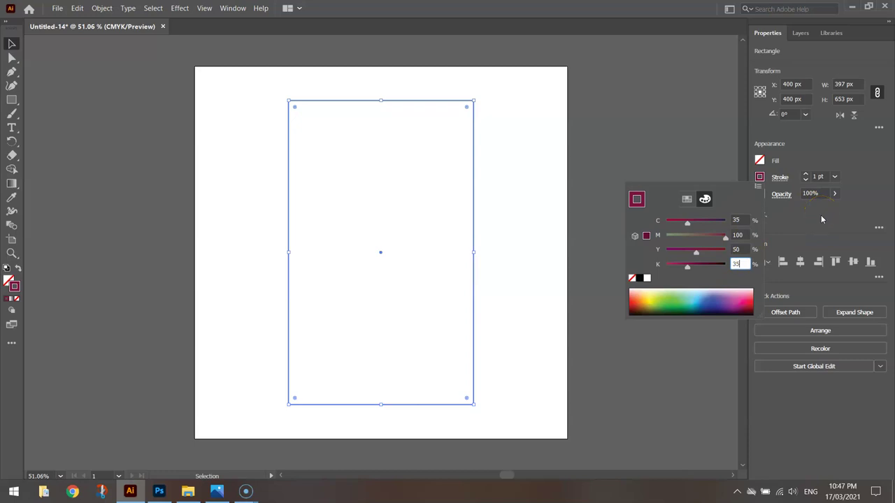
{"action": "left_click", "coordinate": [820, 226]}
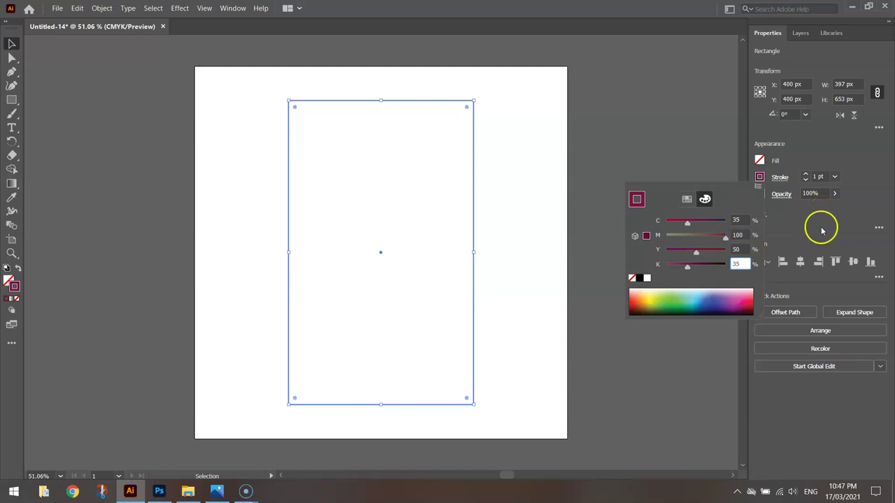
Raise the stroke weight to 5 pt.
{"action": "left_click", "coordinate": [805, 174]}
{"action": "left_click", "coordinate": [805, 174]}
{"action": "left_click", "coordinate": [805, 174]}
{"action": "left_click", "coordinate": [805, 174]}
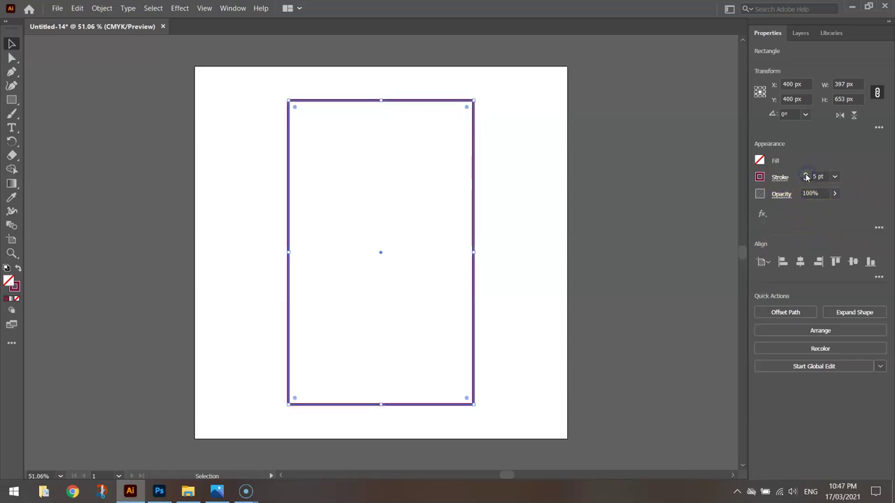
Drag a live-corner widget to round all corners to 198.5 px, making a tall capsule.
{"action": "left_click", "coordinate": [102, 73]}
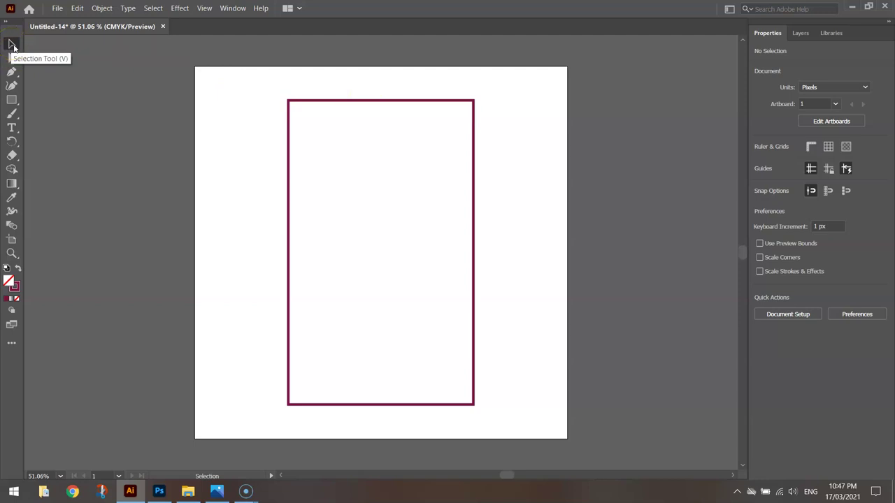
{"action": "left_click", "coordinate": [319, 102]}
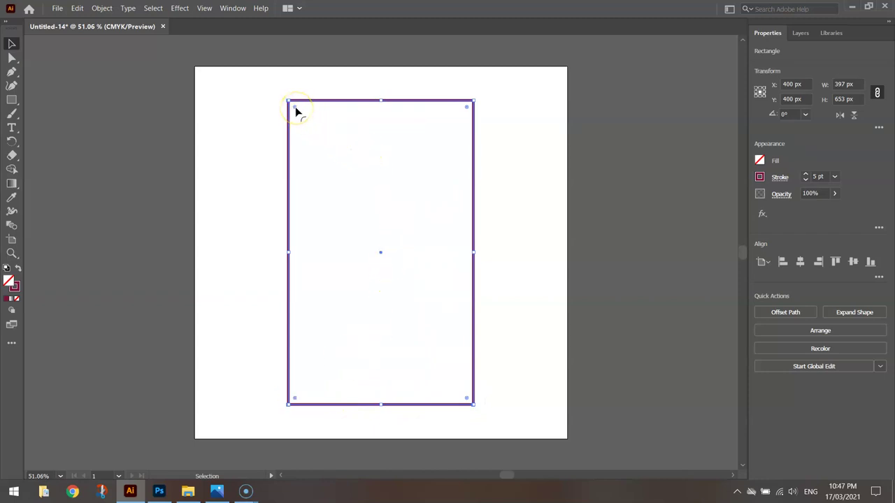
{"action": "left_click_drag", "start_coordinate": [295, 106], "coordinate": [411, 229]}
{"action": "left_click", "coordinate": [543, 199]}
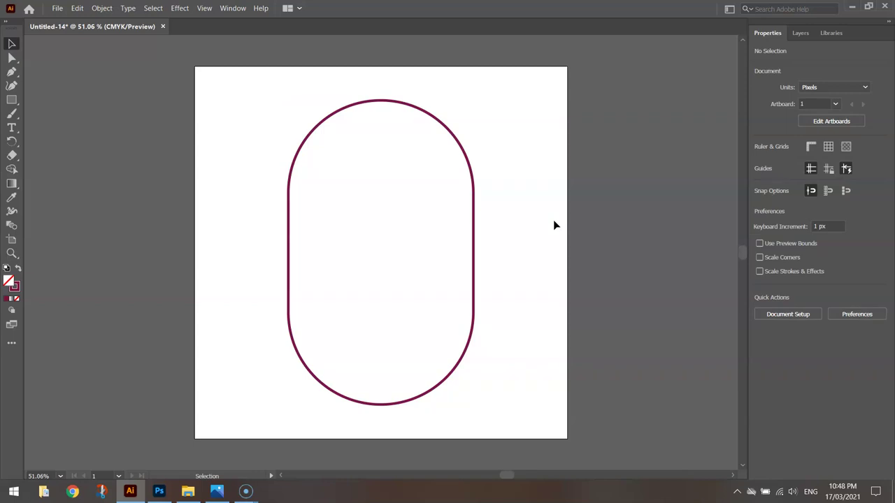
Drag the lower-left and lower-right corner widgets back to R: 0 px, leaving a rounded-top arch.
{"action": "left_click", "coordinate": [523, 203]}
{"action": "left_click", "coordinate": [289, 222]}
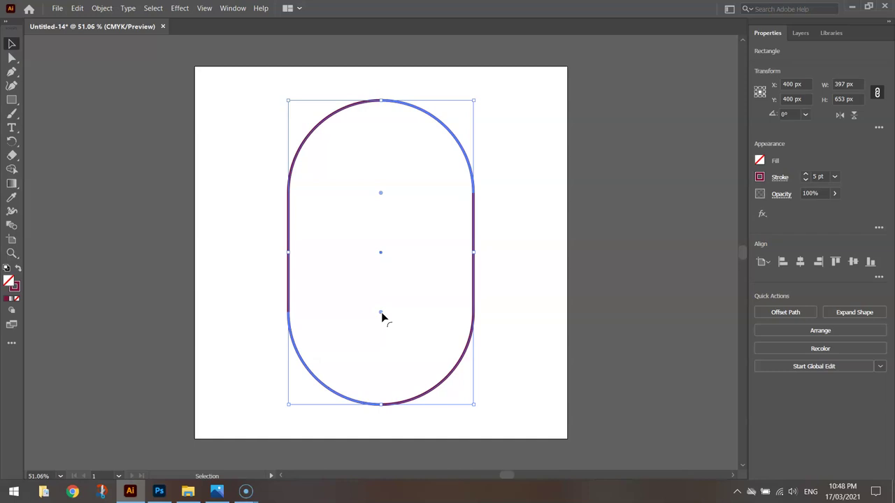
{"action": "left_click", "coordinate": [381, 312]}
{"action": "left_click", "coordinate": [343, 371]}
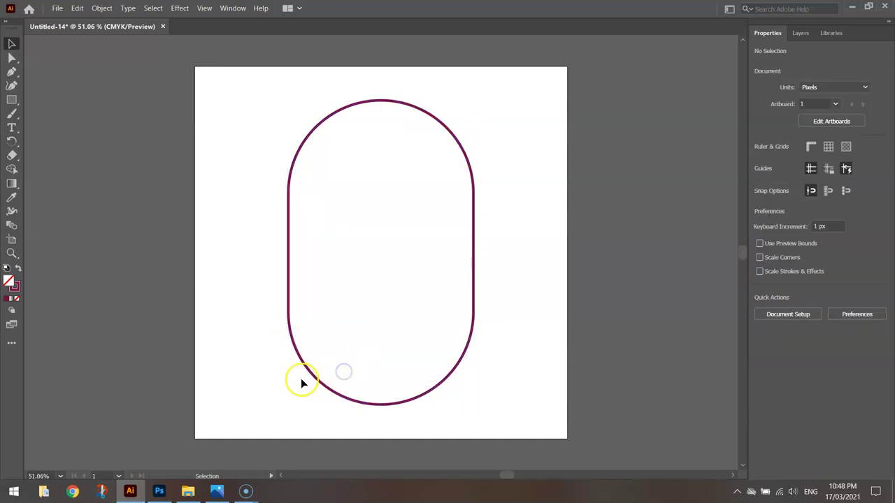
{"action": "left_click", "coordinate": [288, 263]}
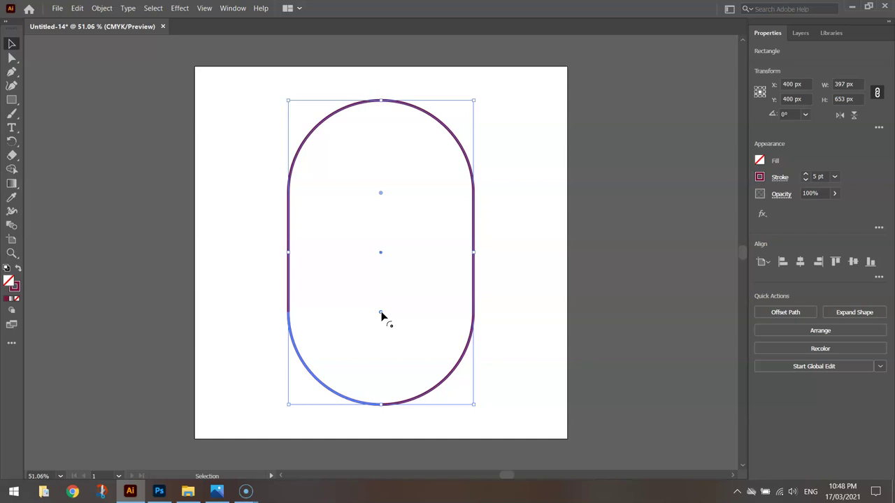
{"action": "left_click_drag", "start_coordinate": [381, 316], "coordinate": [283, 418]}
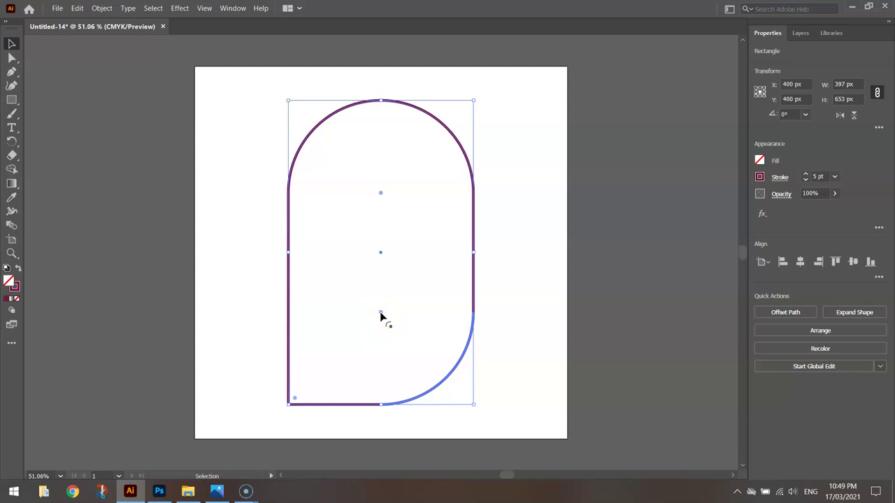
{"action": "left_click_drag", "start_coordinate": [381, 314], "coordinate": [499, 413]}
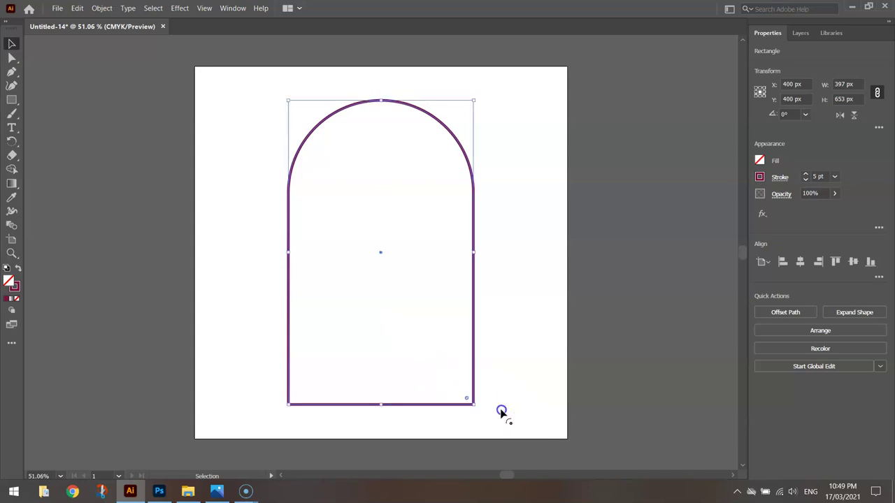
{"action": "left_click", "coordinate": [507, 360]}
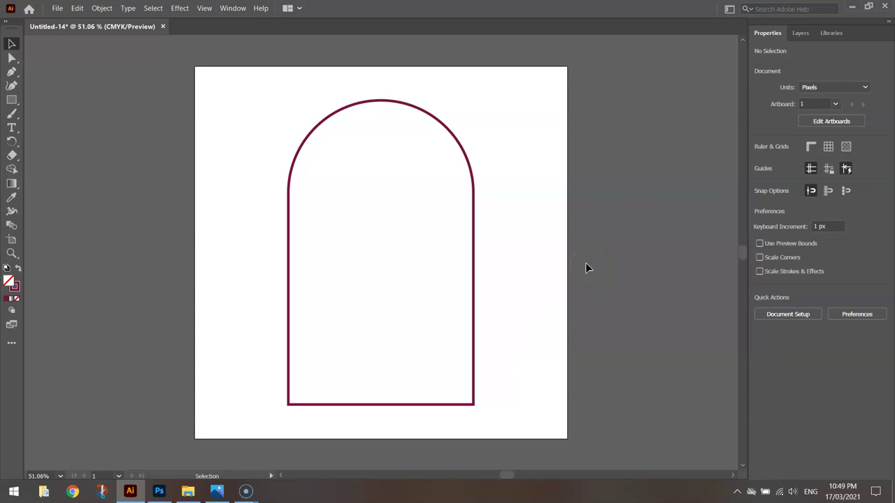
{"action": "key", "text": "alt+Tab"}
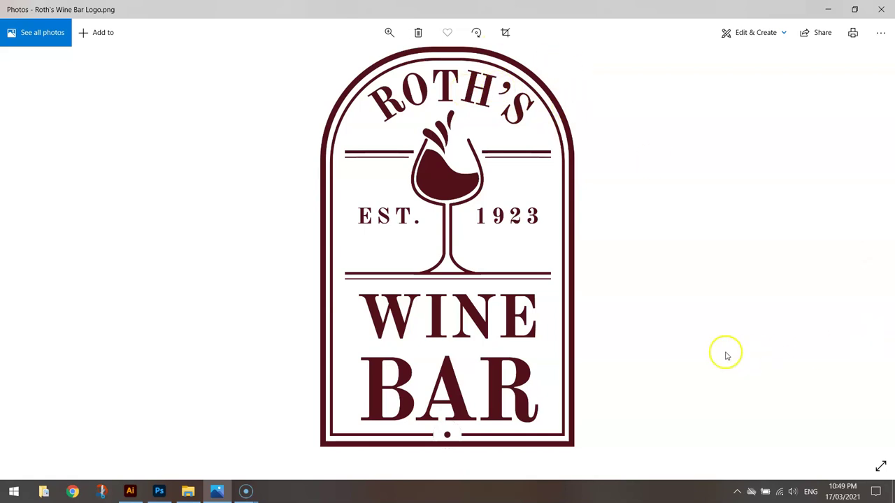
{"action": "key", "text": "alt+Tab"}
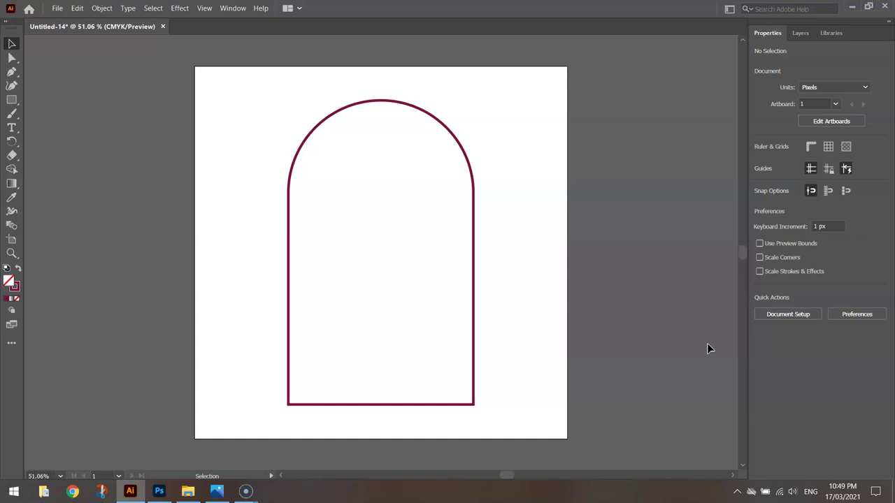
{"action": "key", "text": "alt+Tab"}
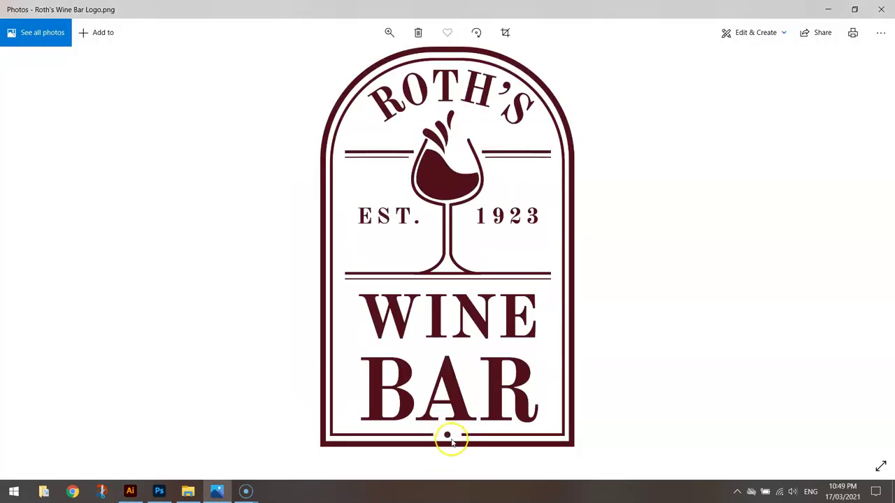
{"action": "key", "text": "alt+Tab"}
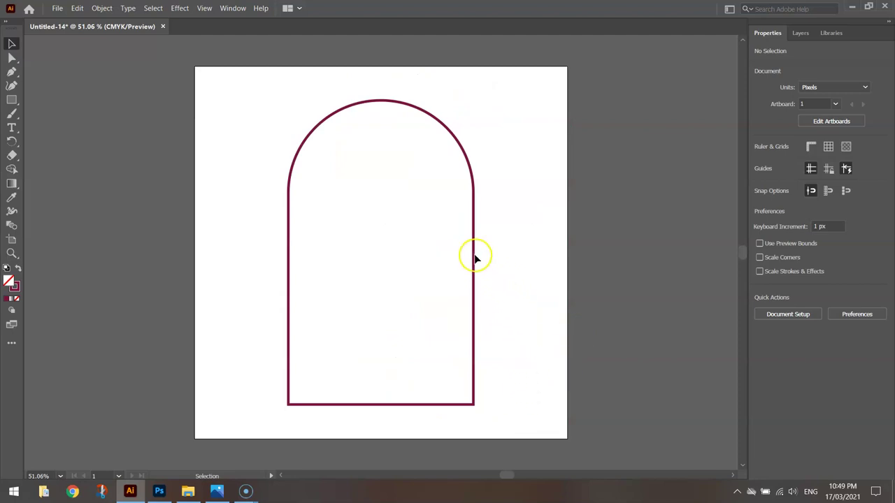
Move the arch slightly higher on the artboard and pick the Ellipse Tool.
{"action": "left_click_drag", "start_coordinate": [474, 259], "coordinate": [474, 249]}
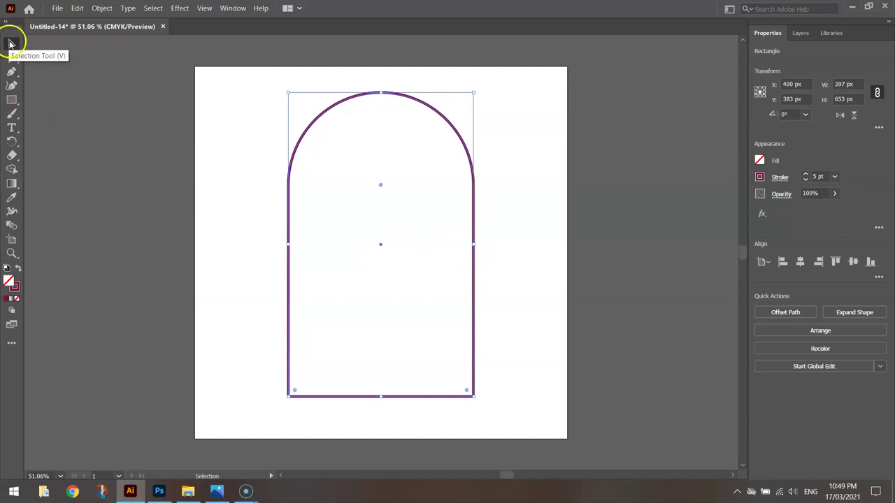
{"action": "left_click", "coordinate": [13, 101]}
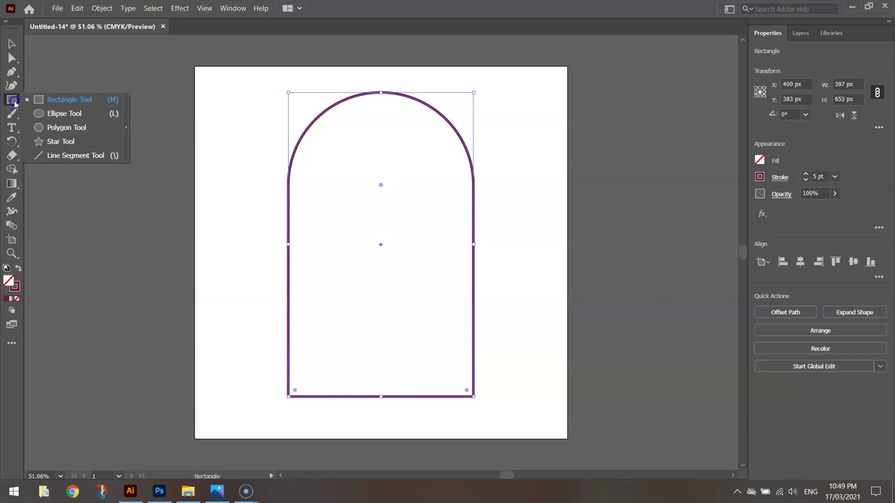
{"action": "left_click", "coordinate": [57, 115]}
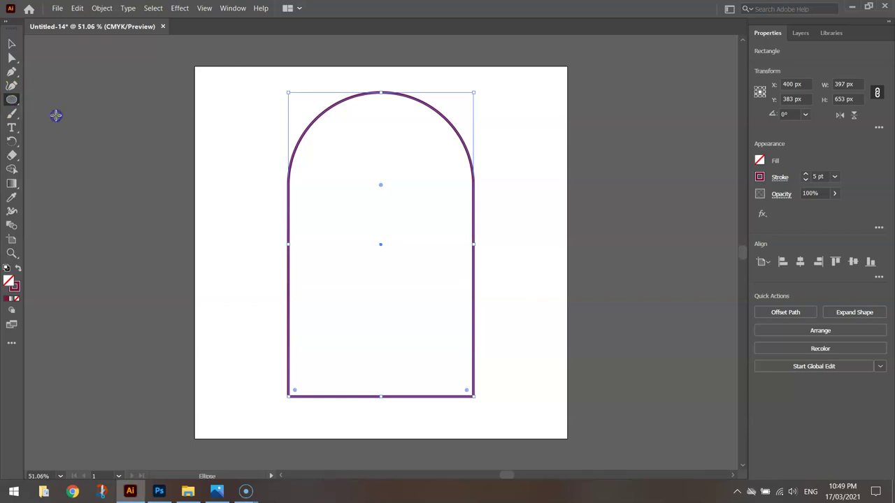
Swap fill and stroke so new shapes get a wine-red fill and no stroke.
{"action": "left_click", "coordinate": [20, 272]}
{"action": "left_click", "coordinate": [20, 272]}
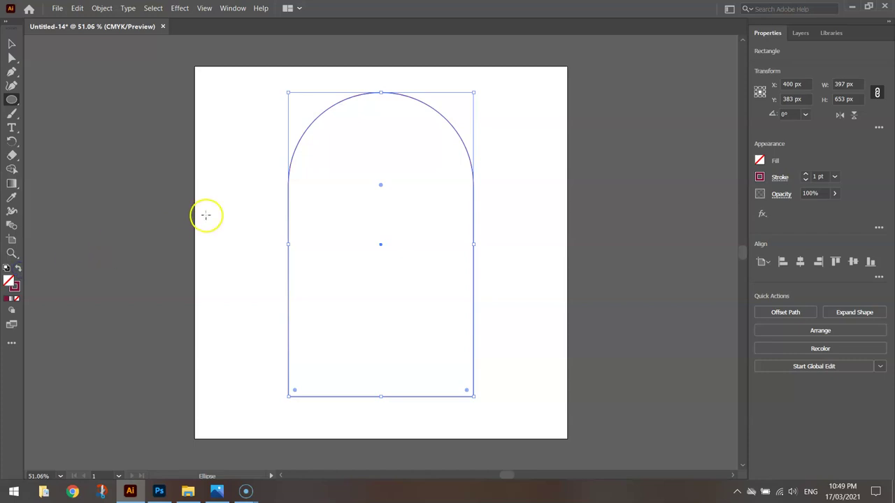
{"action": "key", "text": "ctrl+shift+a"}
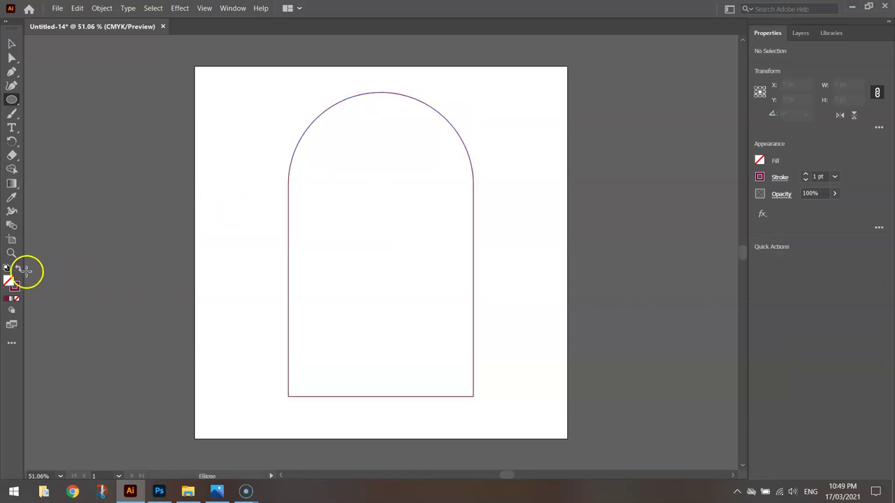
{"action": "key", "text": "ctrl+z"}
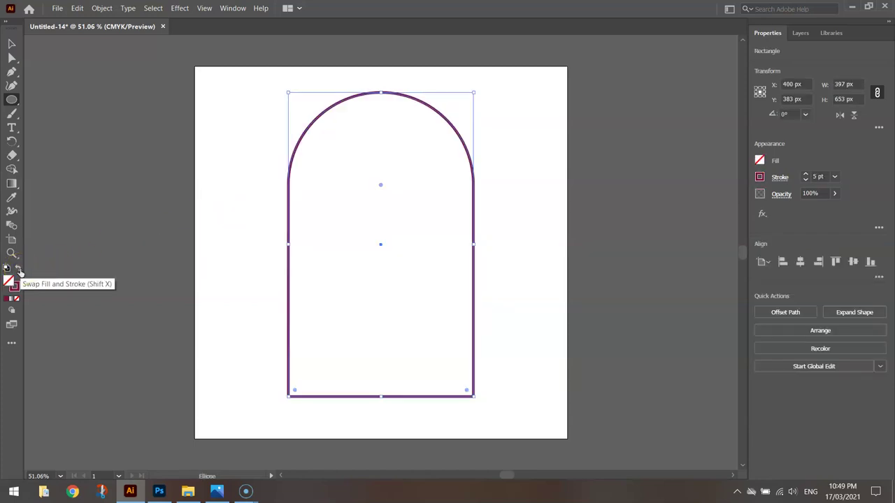
{"action": "left_click", "coordinate": [20, 272]}
{"action": "left_click", "coordinate": [20, 272]}
{"action": "key", "text": "ctrl+shift+a"}
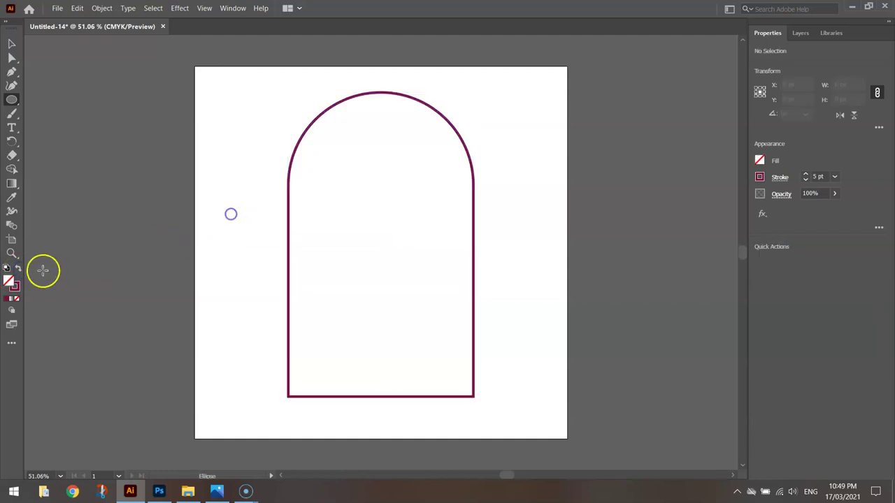
{"action": "left_click", "coordinate": [18, 269]}
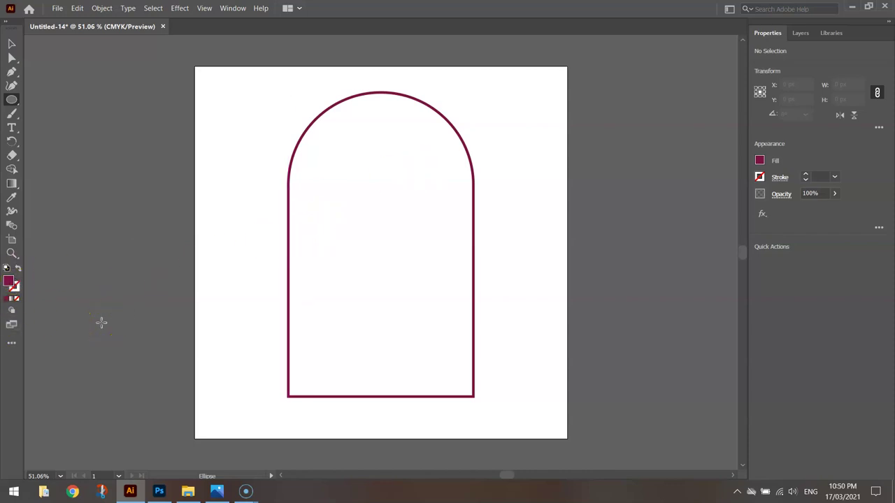
Draw a small wine-red circle and give it a 15 pt white outline.
{"action": "left_click", "coordinate": [131, 313]}
{"action": "left_click_drag", "start_coordinate": [359, 349], "coordinate": [371, 359]}
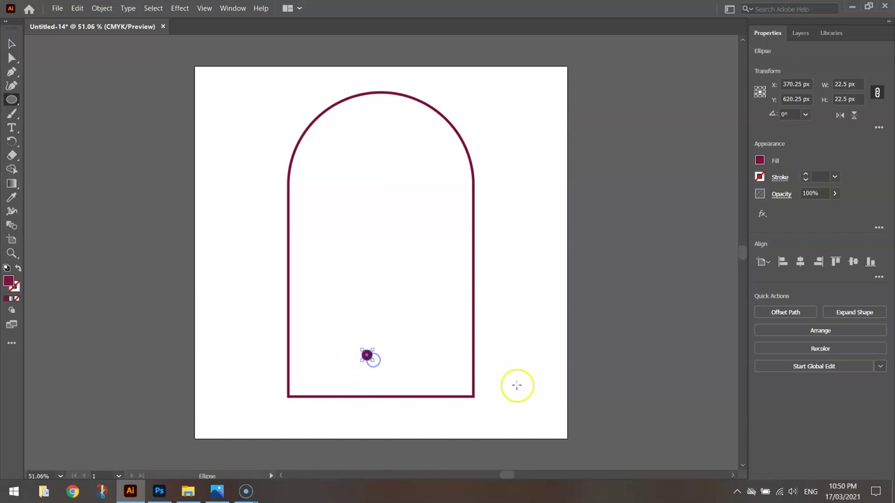
{"action": "left_click", "coordinate": [760, 177]}
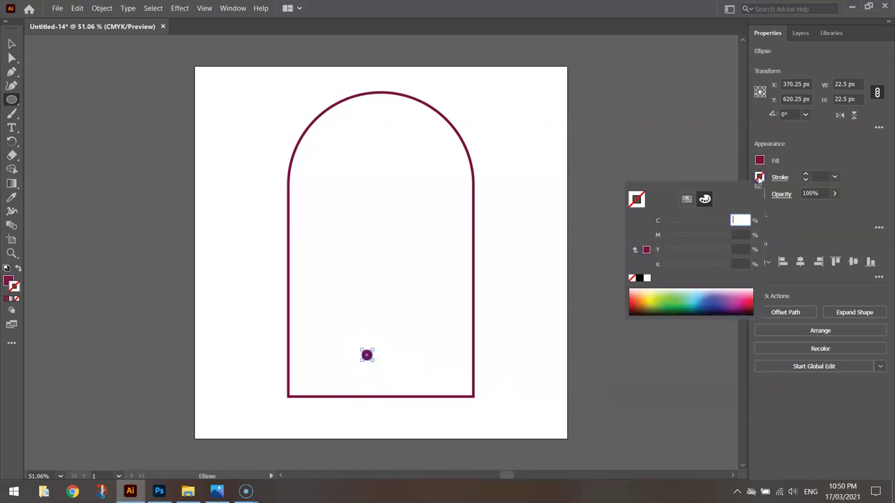
{"action": "left_click", "coordinate": [646, 278]}
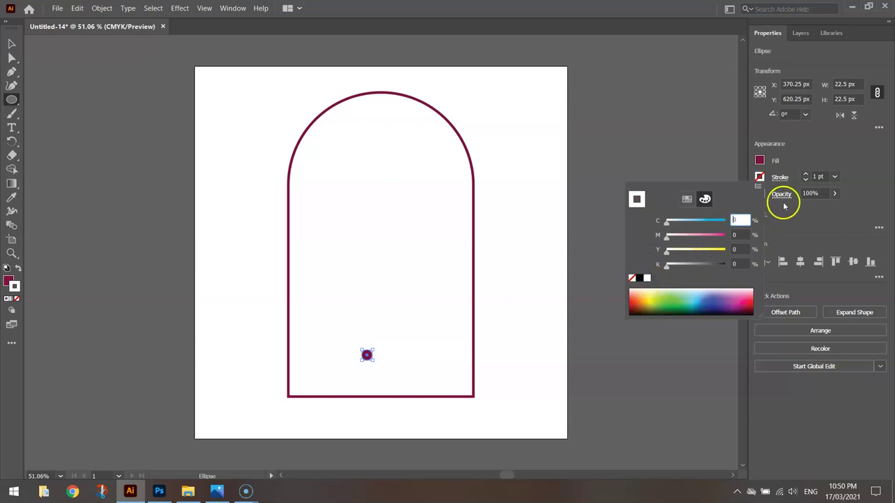
{"action": "left_click", "coordinate": [806, 177]}
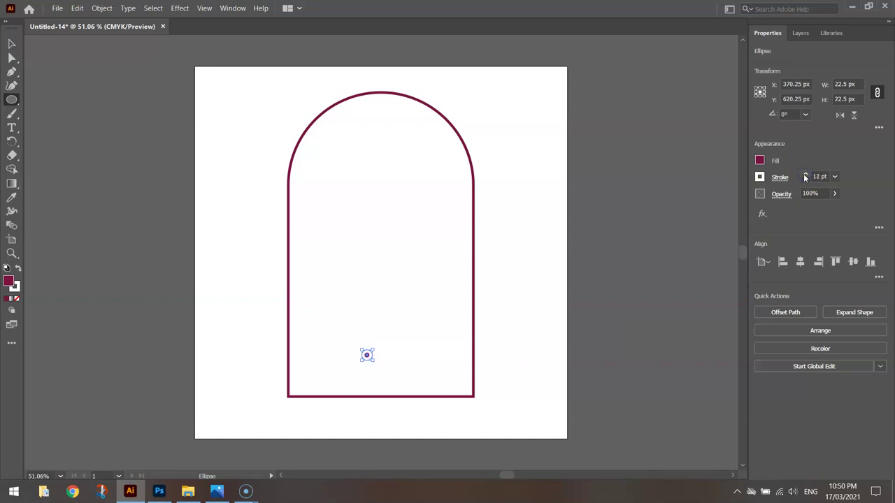
{"action": "left_click", "coordinate": [805, 176]}
Move the circle onto the arch's bottom edge, shrink it slightly, and compare with the reference.
{"action": "left_click", "coordinate": [11, 44]}
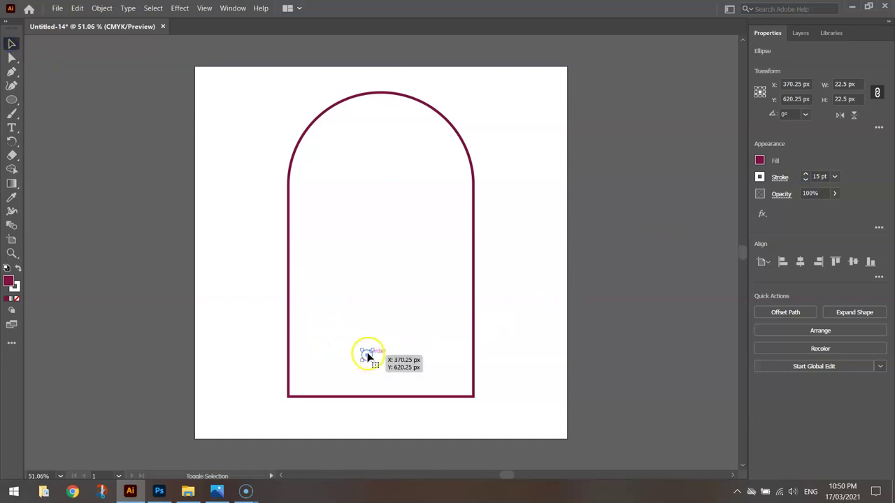
{"action": "left_click_drag", "start_coordinate": [366, 355], "coordinate": [383, 399]}
{"action": "left_click", "coordinate": [396, 330]}
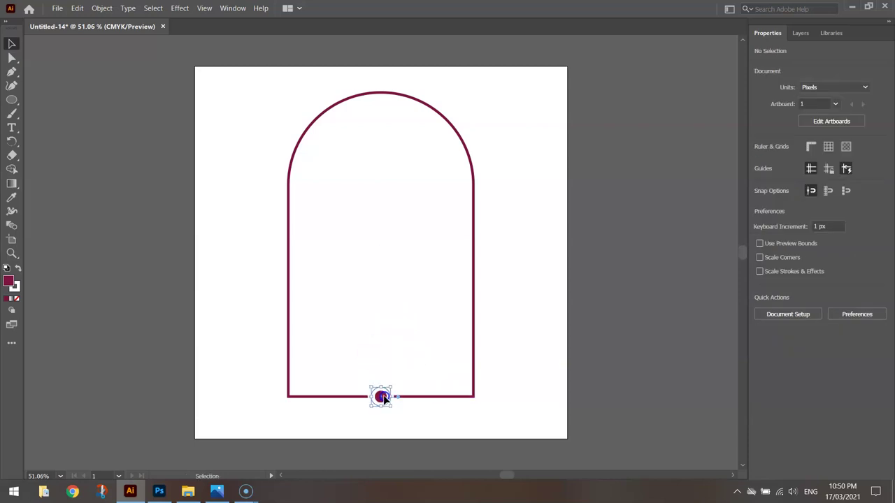
{"action": "left_click", "coordinate": [570, 384]}
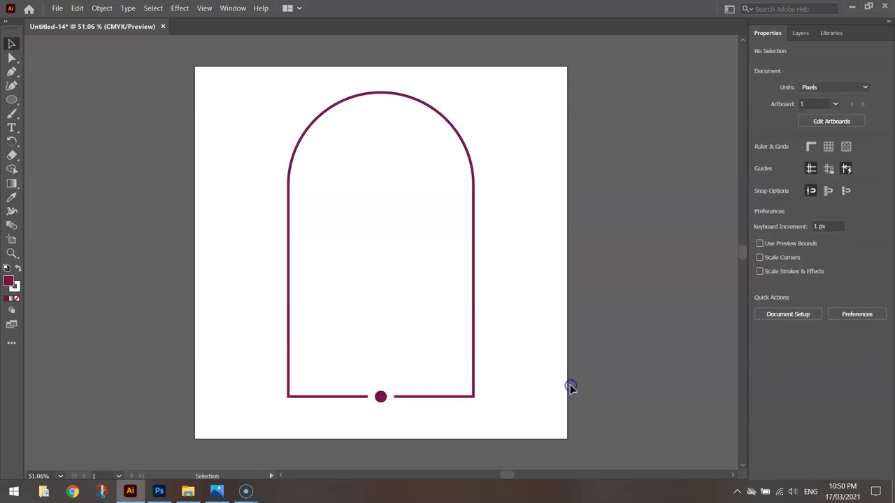
{"action": "left_click", "coordinate": [381, 397]}
{"action": "scroll", "coordinate": [385, 416], "scroll_direction": "up", "scroll_amount": 4}
{"action": "left_click_drag", "start_coordinate": [417, 361], "coordinate": [410, 356]}
{"action": "left_click", "coordinate": [429, 376]}
{"action": "scroll", "coordinate": [428, 375], "scroll_direction": "down", "scroll_amount": 3}
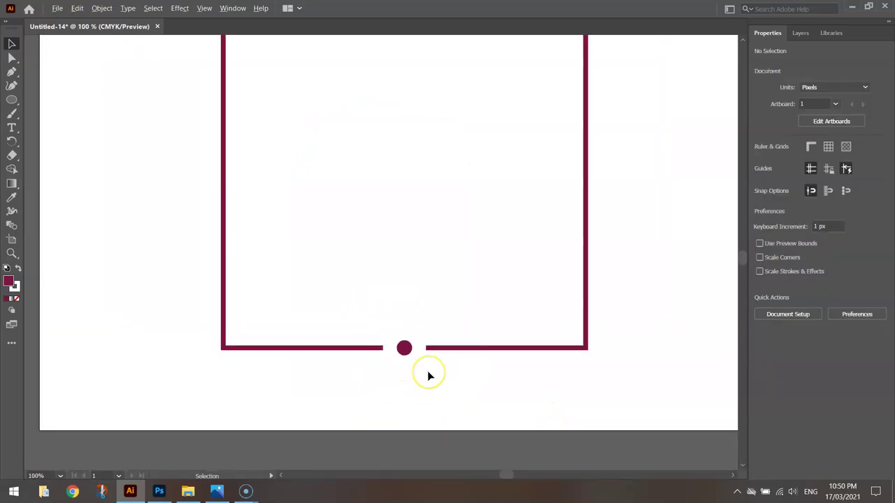
{"action": "scroll", "coordinate": [516, 390], "scroll_direction": "up", "scroll_amount": 2}
{"action": "key", "text": "alt+Tab"}
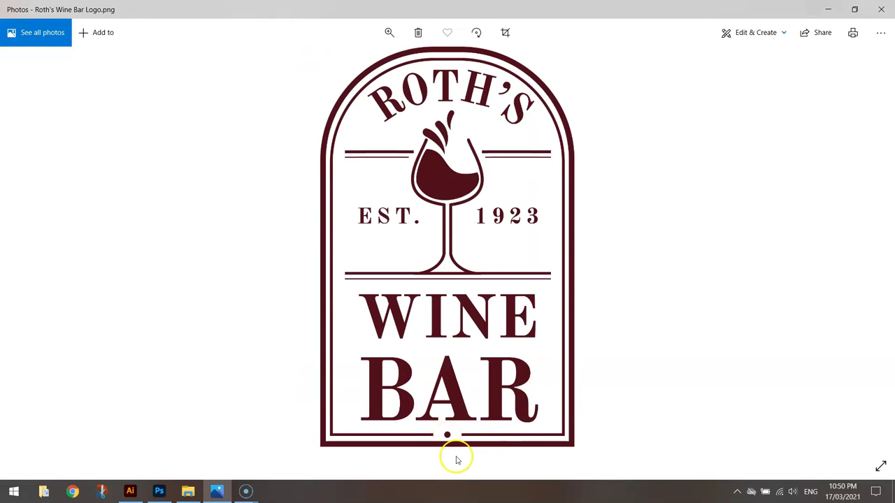
{"action": "key", "text": "alt+Tab"}
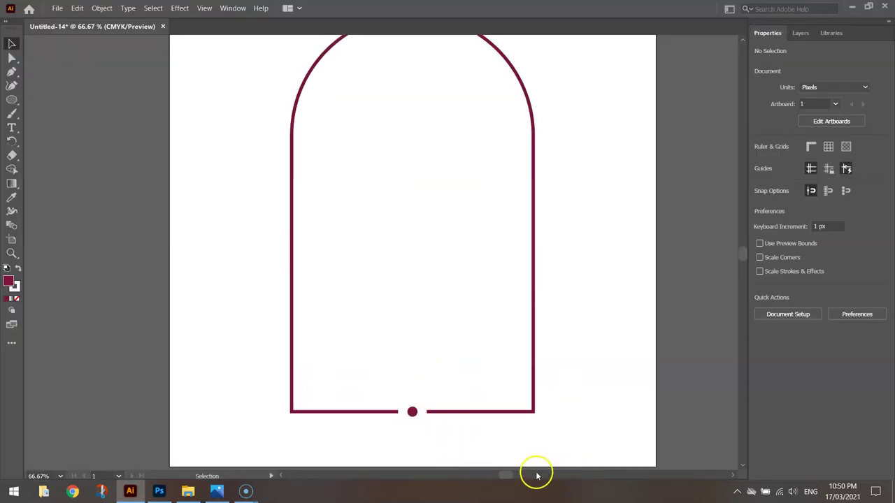
{"action": "scroll", "coordinate": [537, 461], "scroll_direction": "up", "scroll_amount": 1}
{"action": "left_click", "coordinate": [418, 425]}
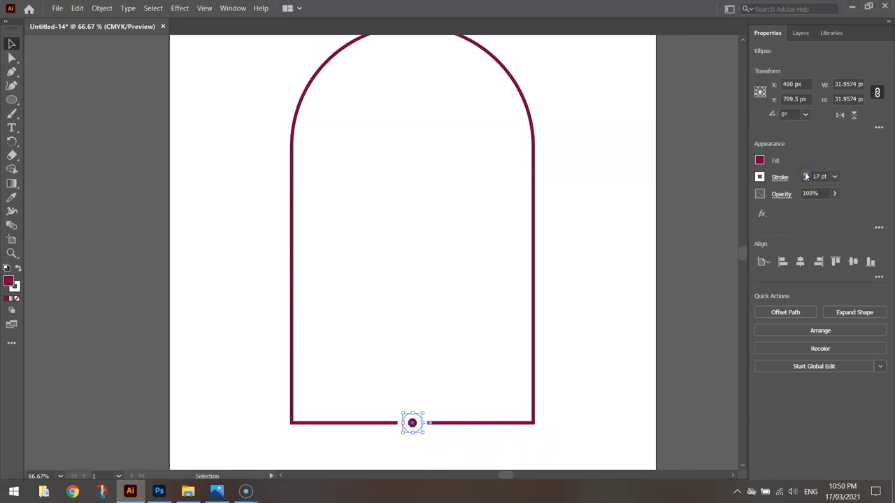
{"action": "left_click", "coordinate": [623, 299]}
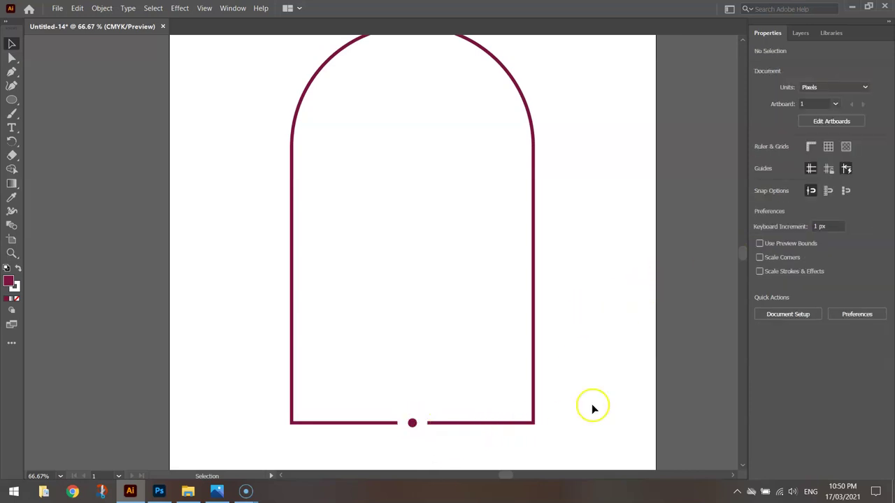
{"action": "scroll", "coordinate": [653, 379], "scroll_direction": "up", "scroll_amount": 1}
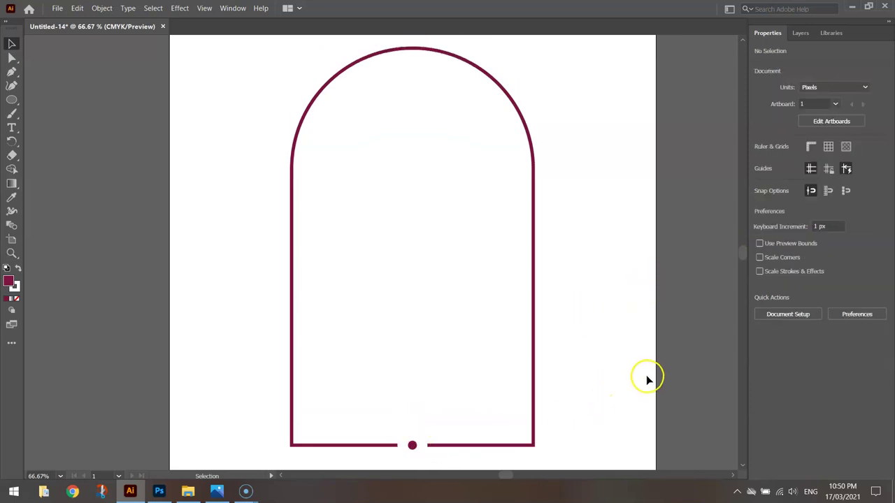
{"action": "scroll", "coordinate": [595, 370], "scroll_direction": "down", "scroll_amount": 1}
{"action": "scroll", "coordinate": [595, 365], "scroll_direction": "down", "scroll_amount": 1, "text": "alt"}
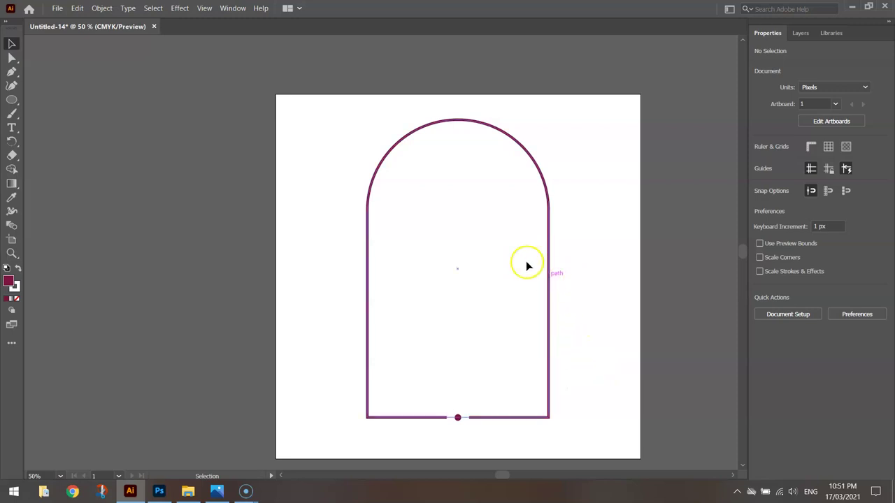
{"action": "key", "text": "ctrl+0"}
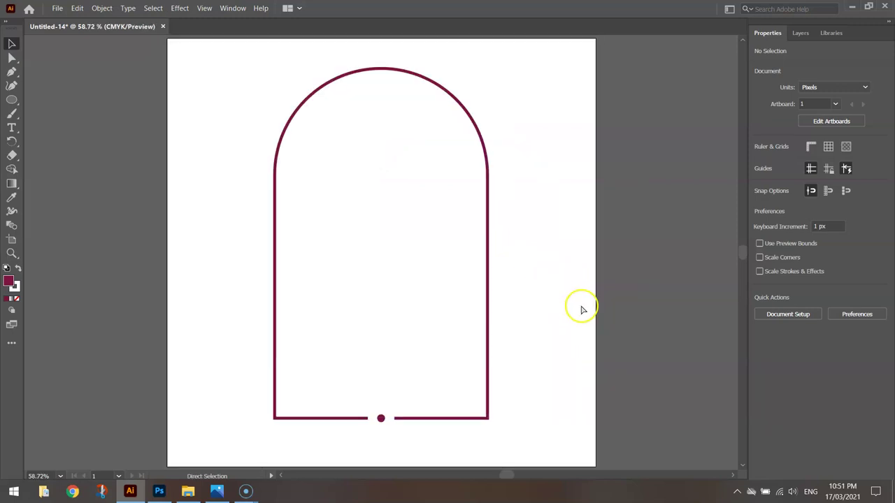
Align the arch to the artboard, centring it horizontally and vertically at Y 400 px.
{"action": "left_click", "coordinate": [490, 203]}
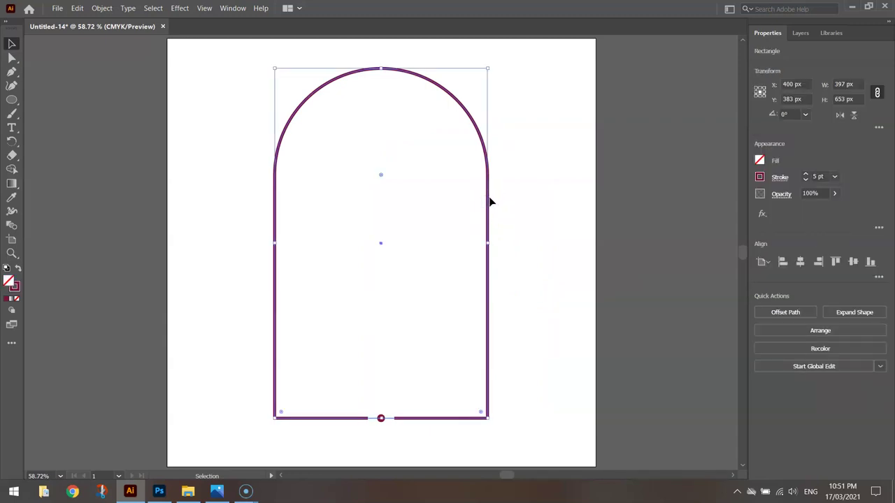
{"action": "left_click", "coordinate": [764, 262]}
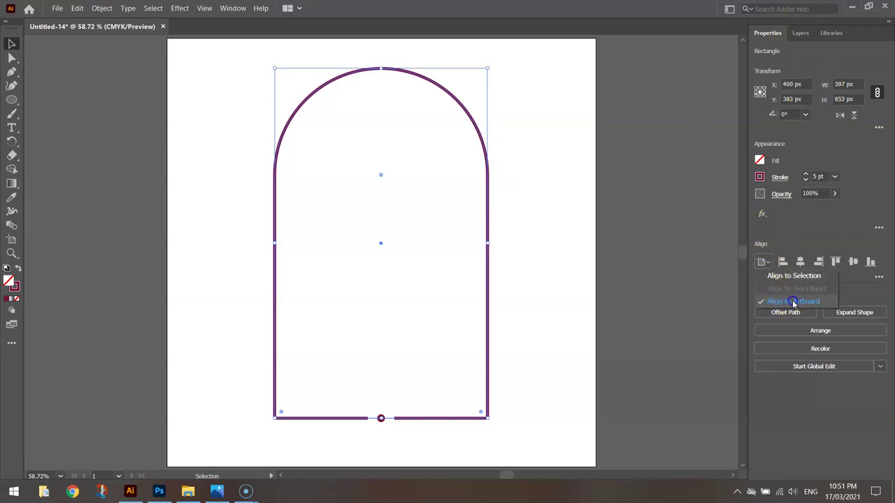
{"action": "left_click", "coordinate": [791, 303]}
{"action": "left_click", "coordinate": [800, 264]}
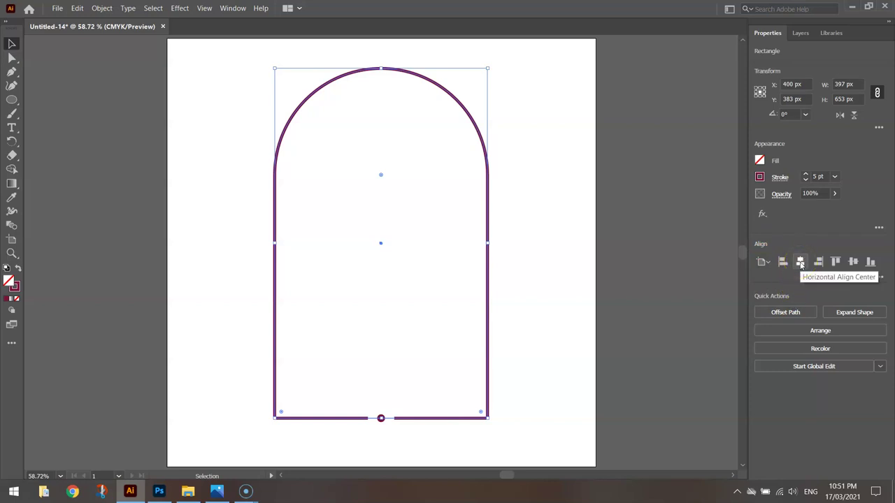
{"action": "left_click", "coordinate": [801, 263]}
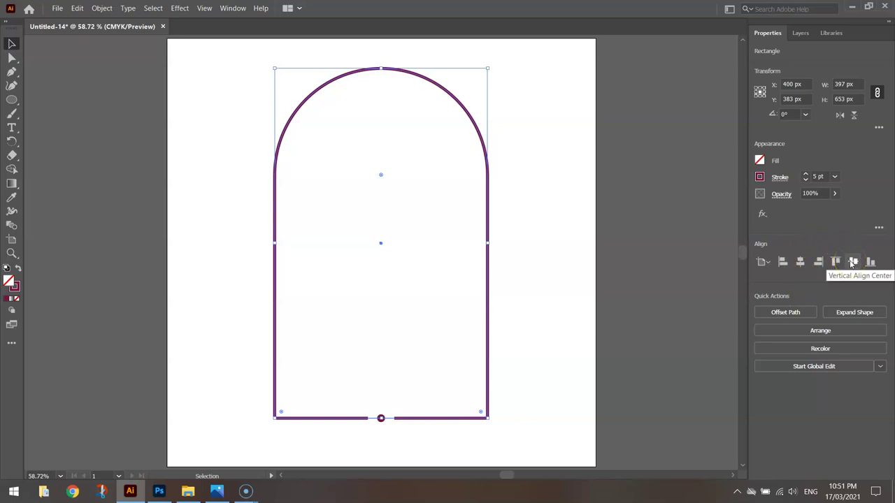
{"action": "left_click", "coordinate": [853, 262]}
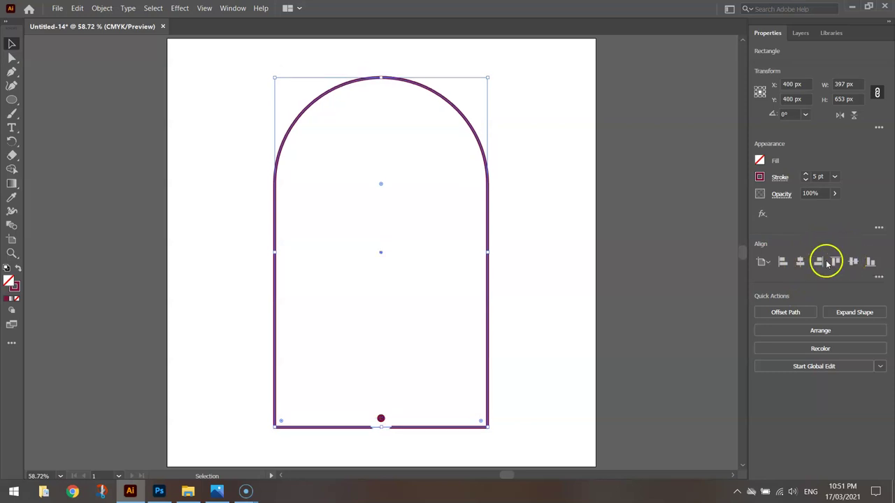
{"action": "left_click", "coordinate": [549, 209]}
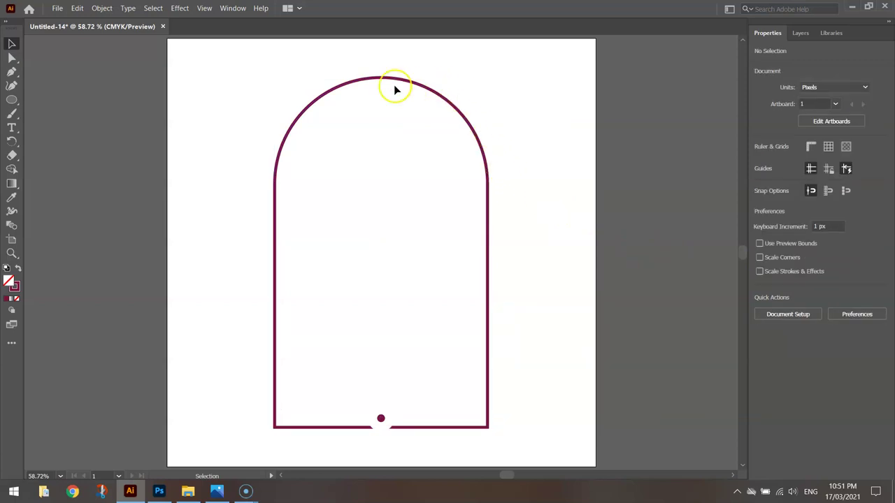
{"action": "scroll", "coordinate": [431, 216], "scroll_direction": "down", "scroll_amount": 2}
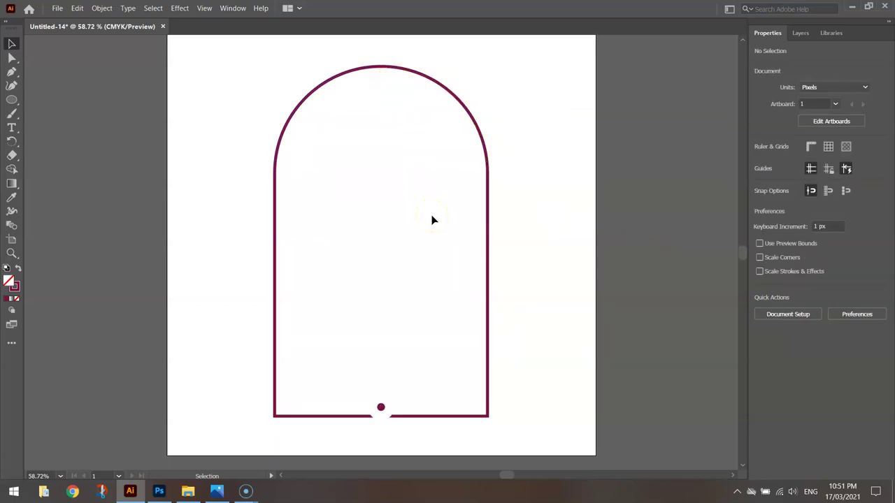
Centre the small dot horizontally on the artboard within the arch's bottom gap.
{"action": "left_click", "coordinate": [381, 407]}
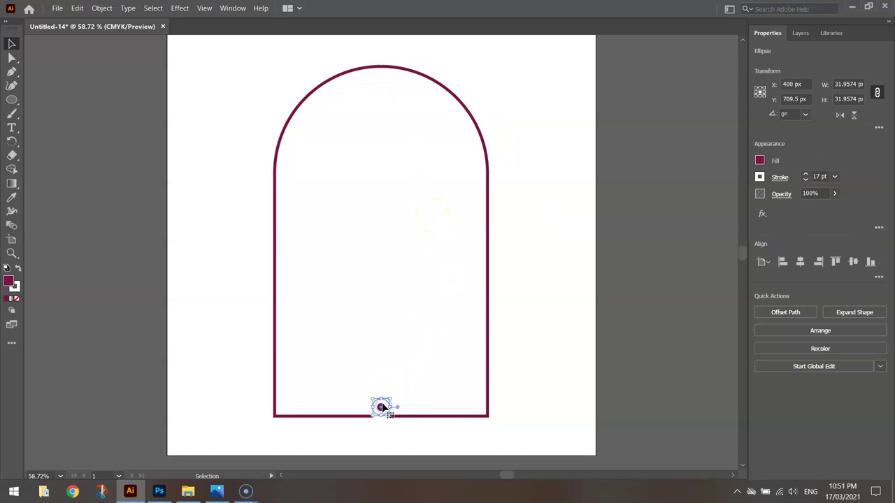
{"action": "left_click", "coordinate": [799, 263]}
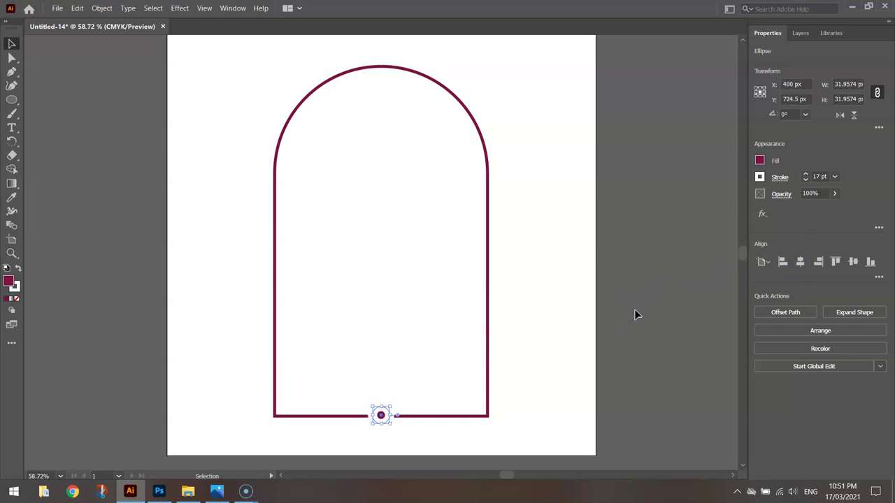
{"action": "left_click", "coordinate": [525, 386]}
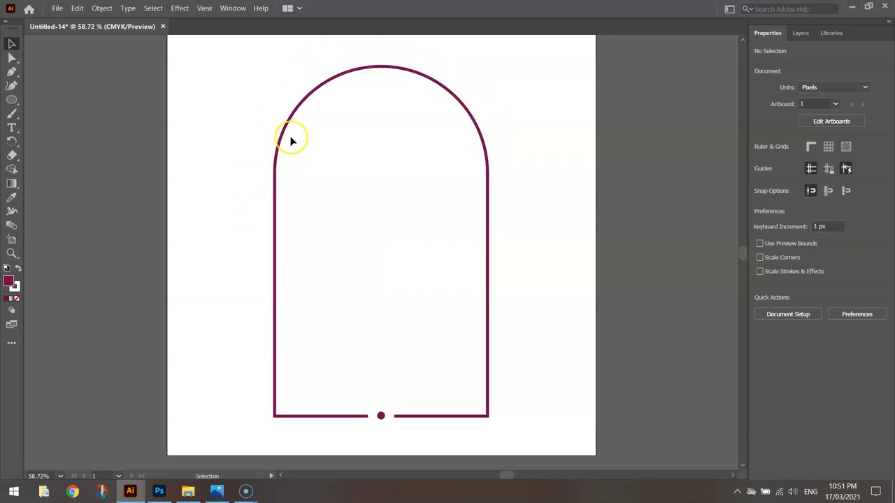
Apply Offset Path to the arch with a 20 px offset, adding an outer outline.
{"action": "left_click", "coordinate": [357, 72]}
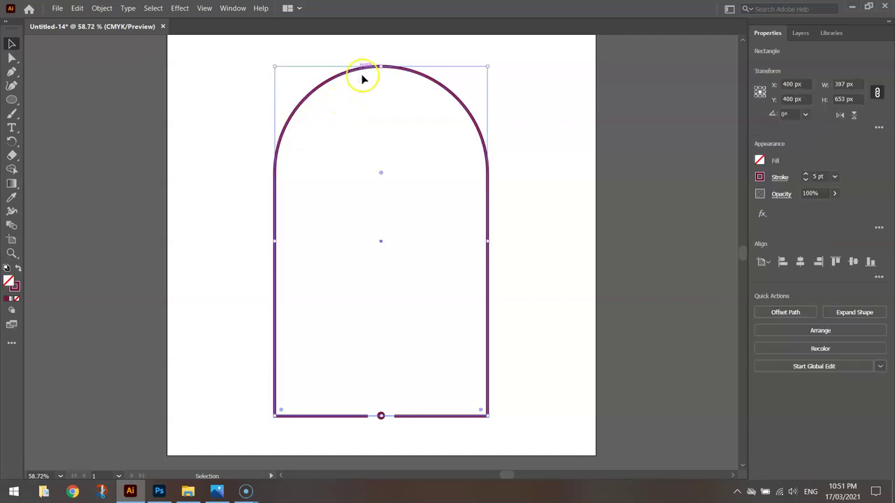
{"action": "left_click", "coordinate": [786, 312]}
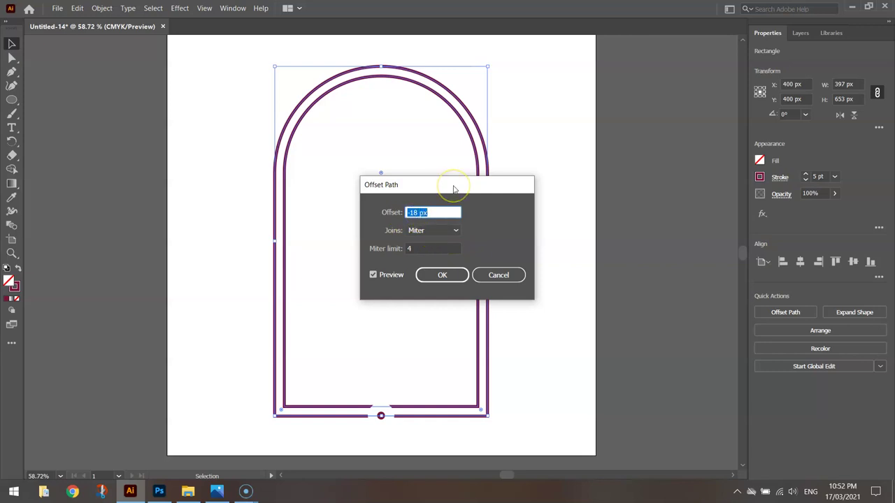
{"action": "type", "text": "10"}
{"action": "key", "text": "Tab"}
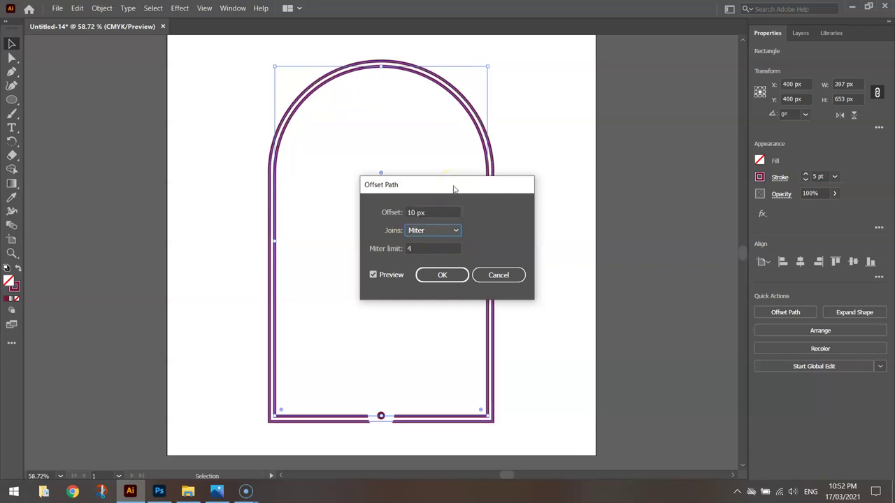
{"action": "left_click_drag", "start_coordinate": [417, 213], "coordinate": [404, 213]}
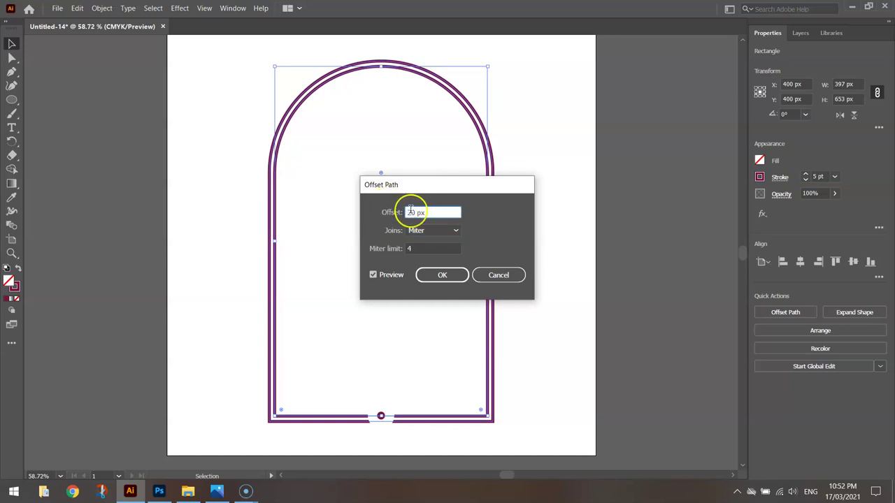
{"action": "key", "text": "Tab"}
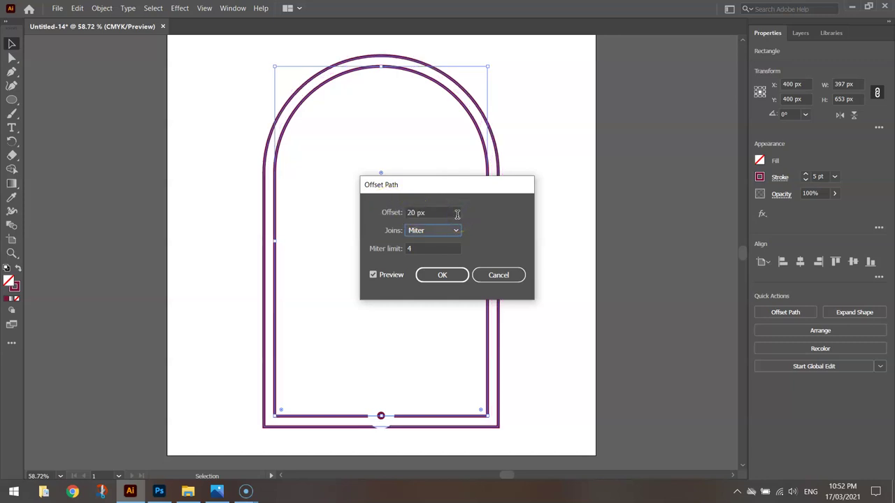
{"action": "left_click_drag", "start_coordinate": [428, 213], "coordinate": [395, 230]}
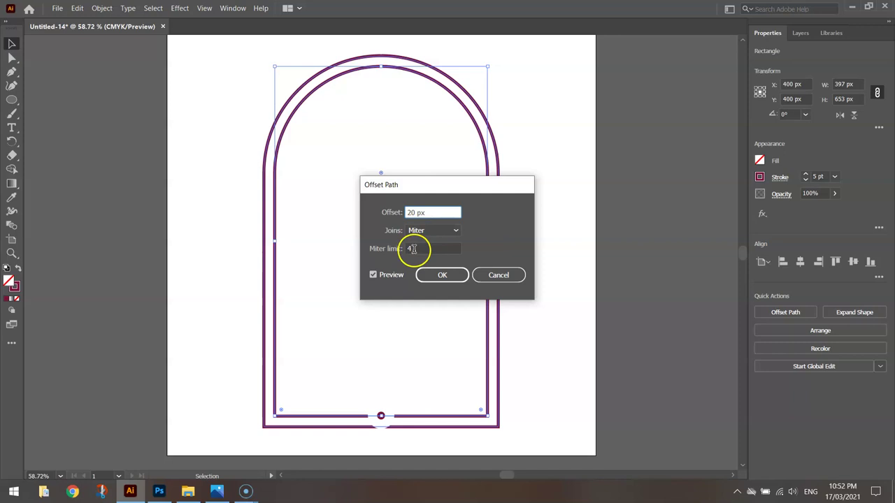
{"action": "left_click", "coordinate": [443, 275]}
{"action": "left_click", "coordinate": [545, 145]}
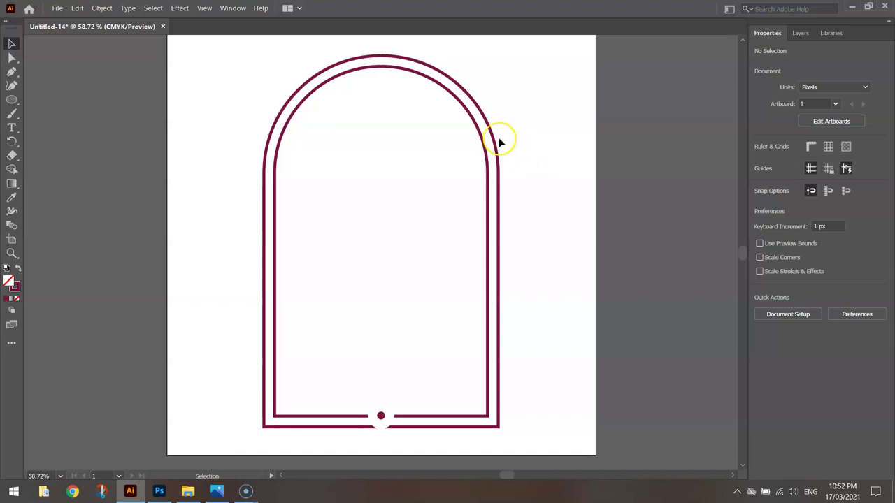
Raise the outer arch path's stroke weight to 10 pt, then reselect it.
{"action": "left_click", "coordinate": [478, 110]}
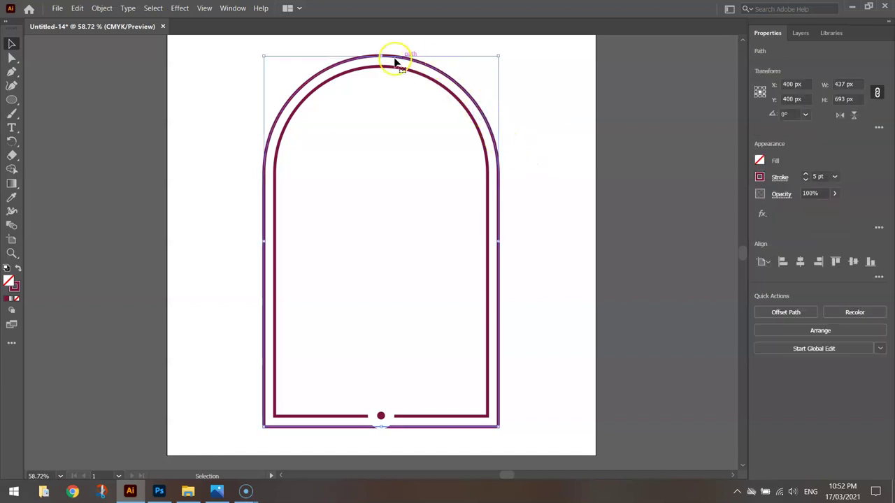
{"action": "left_click", "coordinate": [804, 174]}
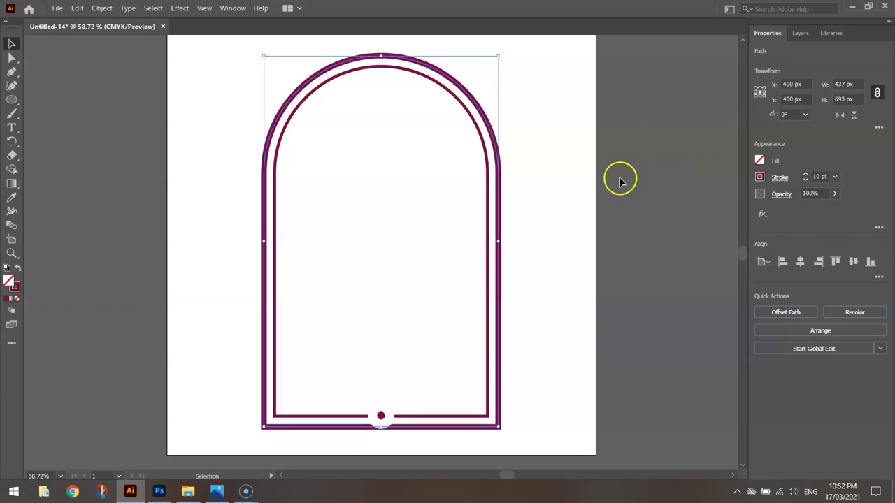
{"action": "left_click", "coordinate": [578, 168]}
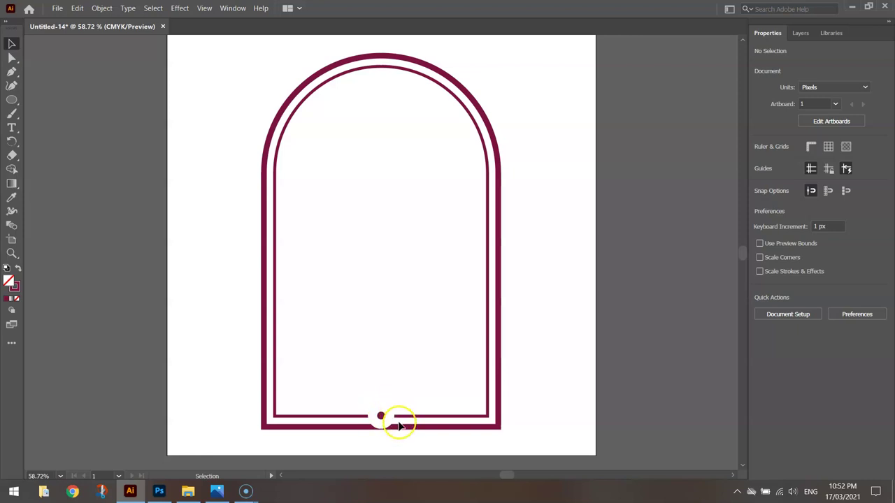
{"action": "left_click", "coordinate": [501, 316]}
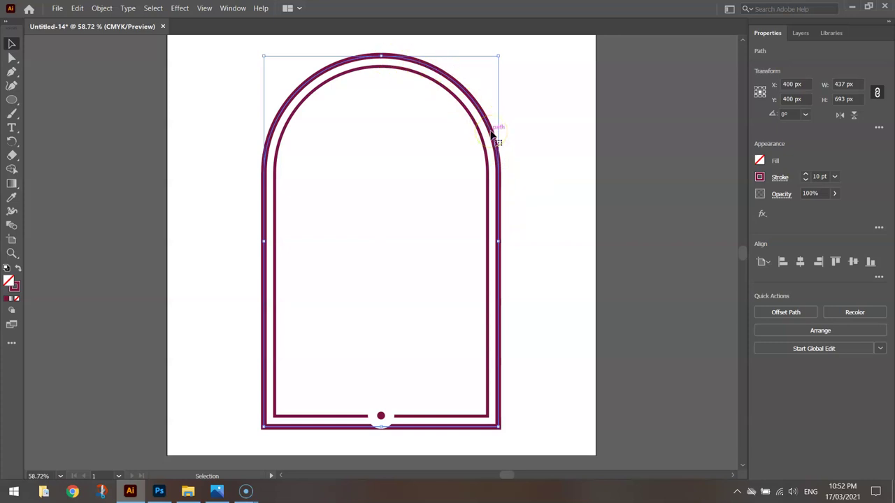
In Layer 1, move the outer arch <Path> above the Ellipse and Rectangle.
{"action": "left_click", "coordinate": [801, 33]}
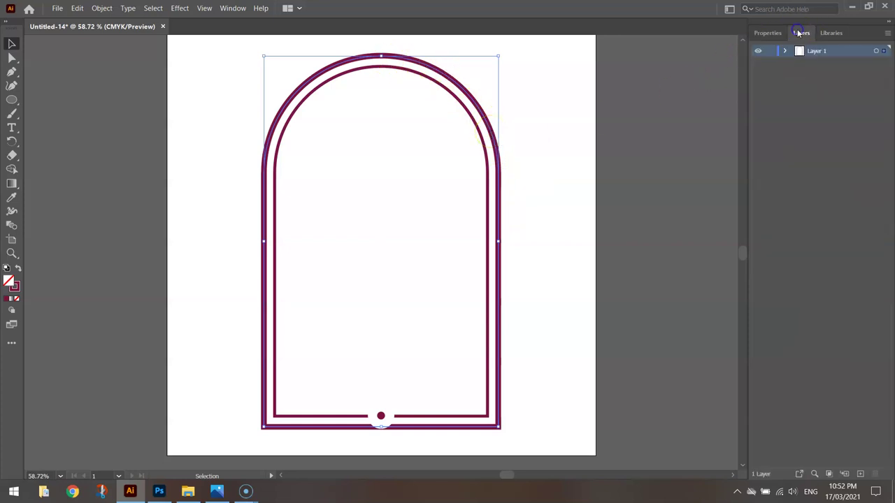
{"action": "left_click", "coordinate": [785, 51]}
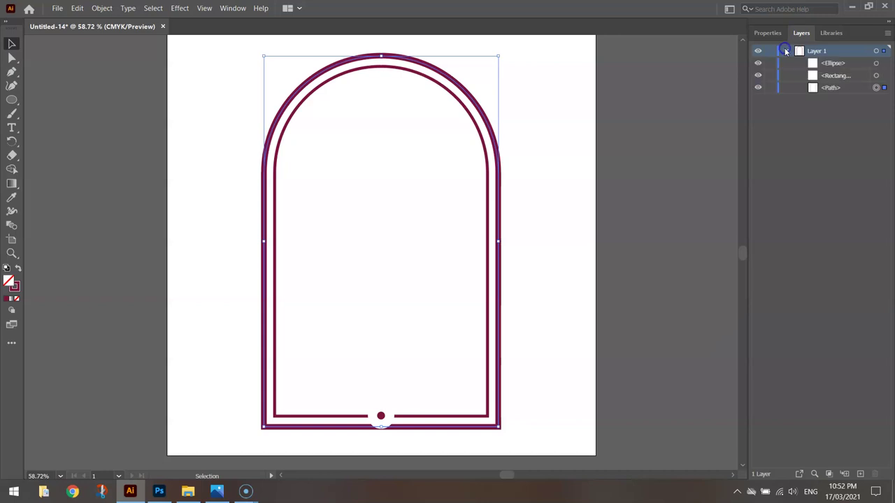
{"action": "left_click", "coordinate": [836, 88]}
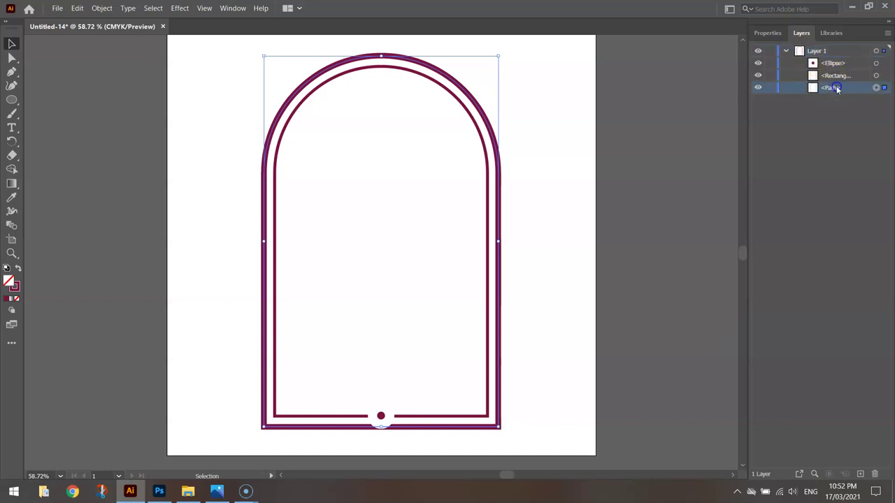
{"action": "left_click_drag", "start_coordinate": [839, 89], "coordinate": [836, 62]}
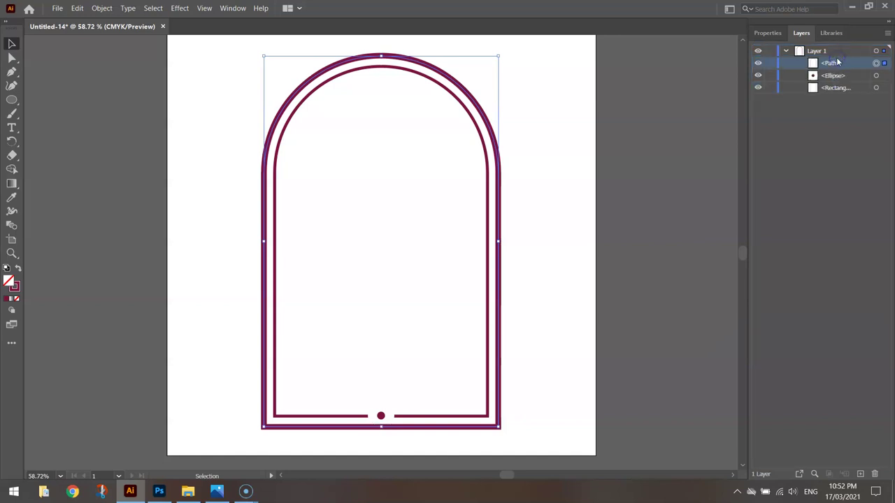
{"action": "left_click", "coordinate": [646, 189]}
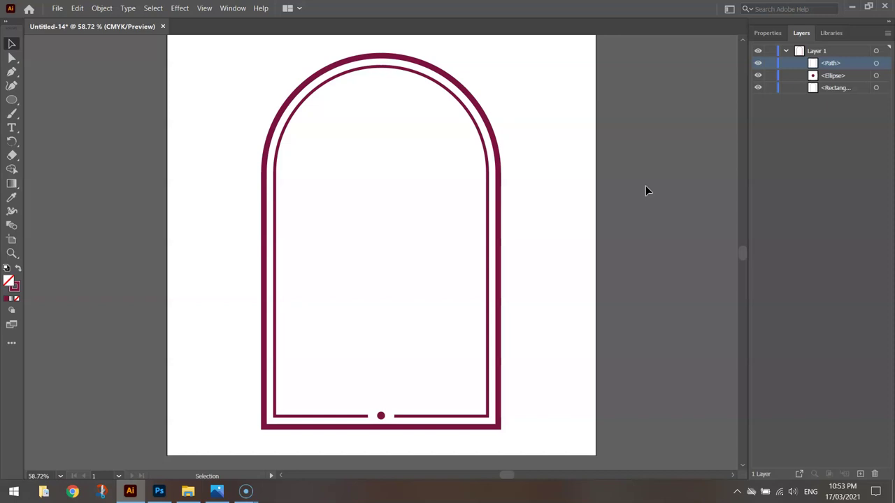
Type WINE BAR on two lines inside the arch and size it 72 pt.
{"action": "left_click", "coordinate": [767, 33]}
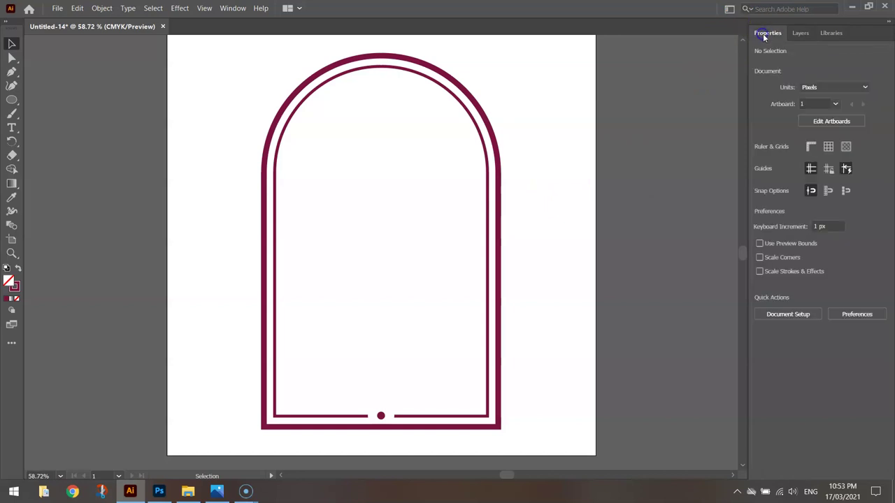
{"action": "left_click", "coordinate": [11, 128]}
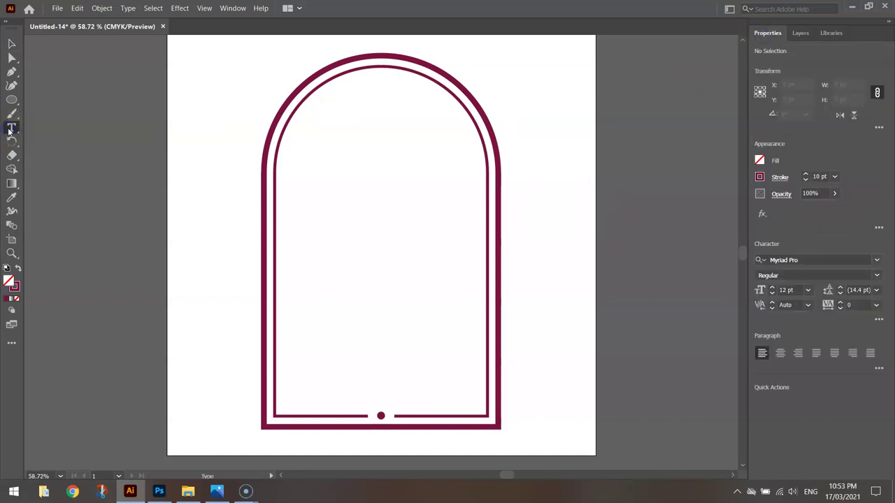
{"action": "left_click", "coordinate": [365, 258]}
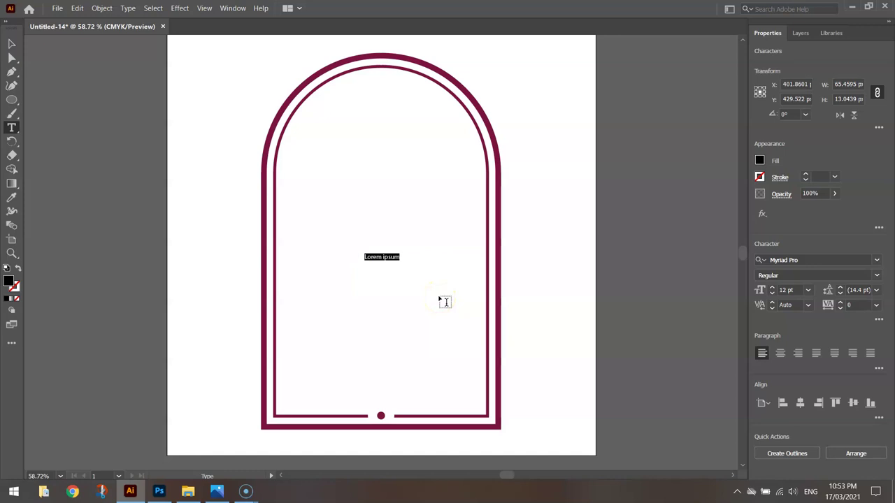
{"action": "type", "text": "w"}
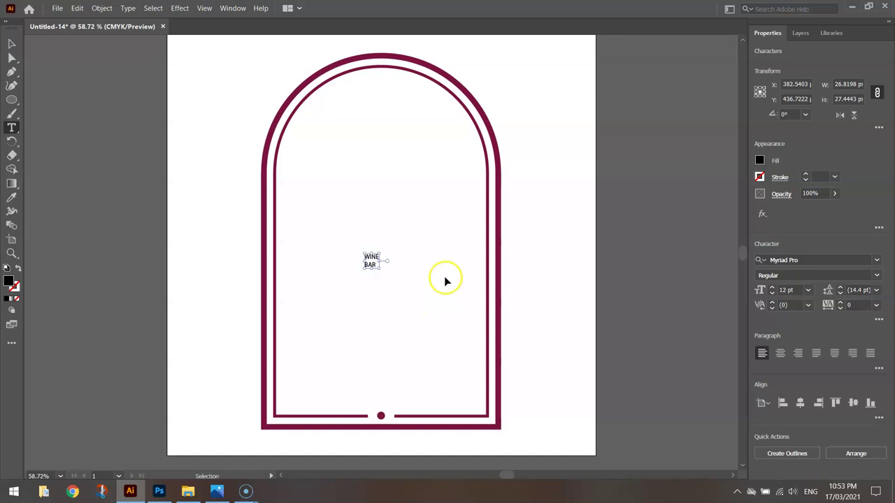
{"action": "key", "text": "ctrl+a"}
{"action": "left_click", "coordinate": [808, 290]}
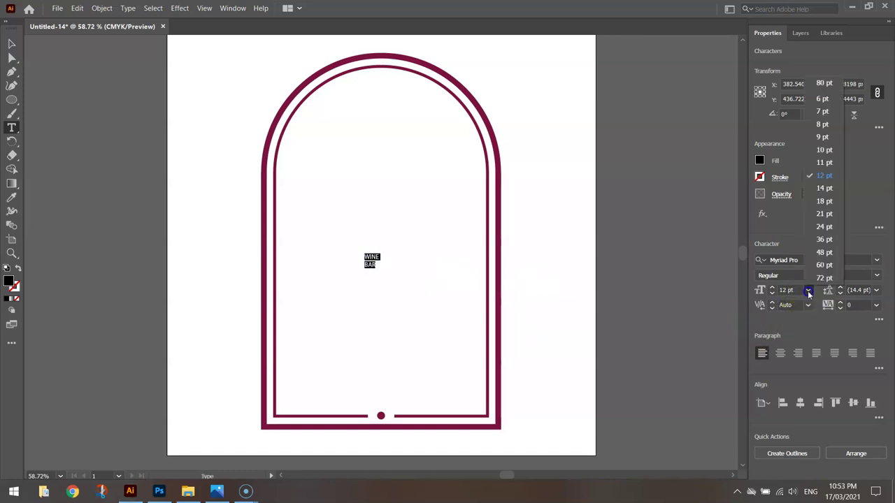
{"action": "left_click", "coordinate": [817, 278]}
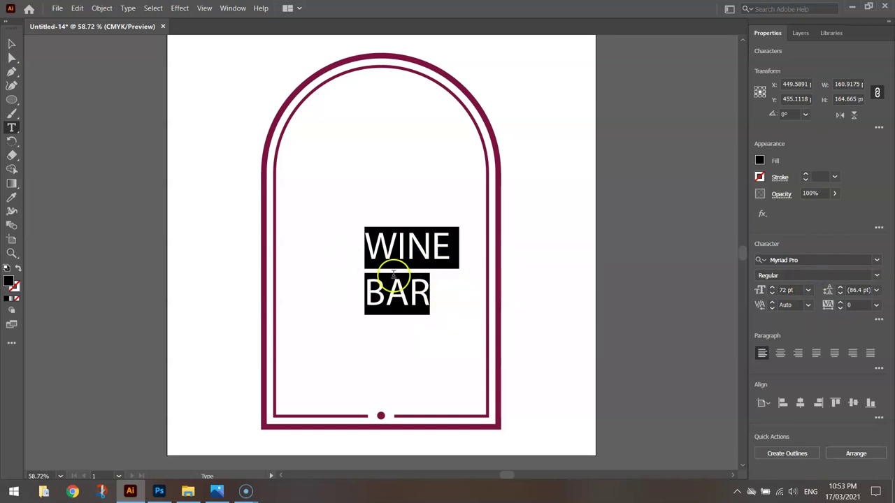
Apply Old Standard TT Bold to WINE BAR and reselect all its text.
{"action": "left_click", "coordinate": [858, 260]}
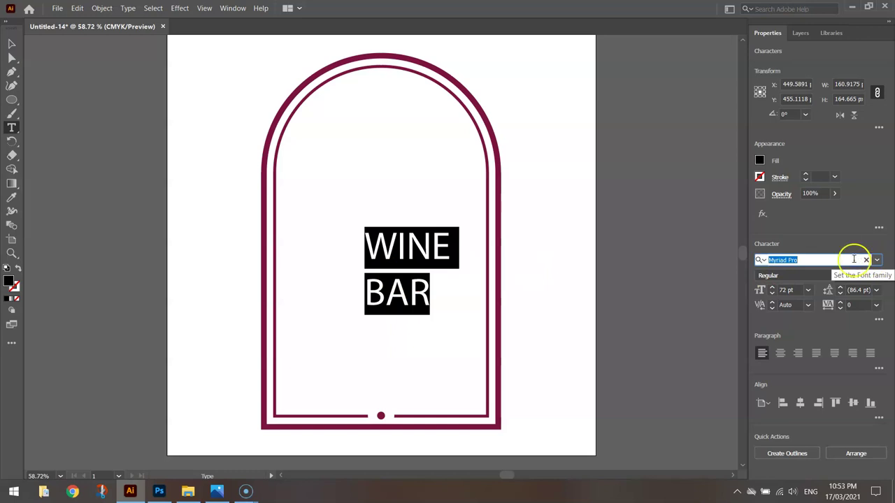
{"action": "type", "text": "OLD S"}
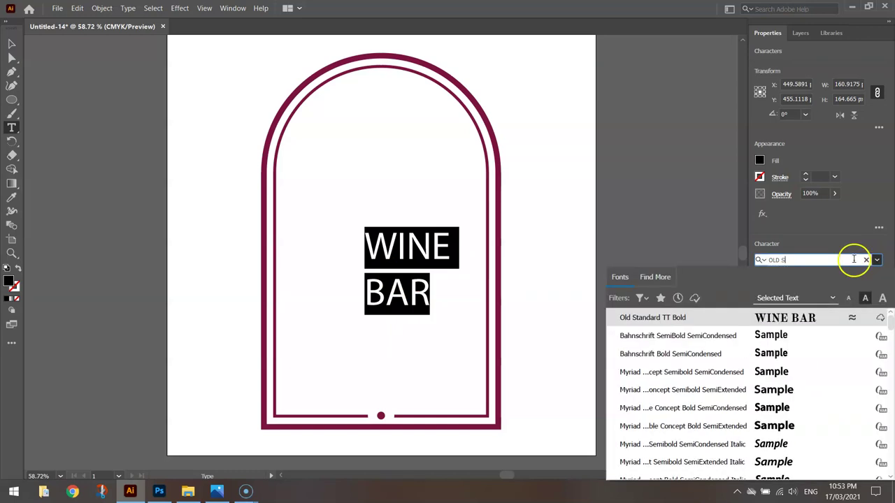
{"action": "left_click", "coordinate": [681, 319]}
{"action": "left_click", "coordinate": [701, 314]}
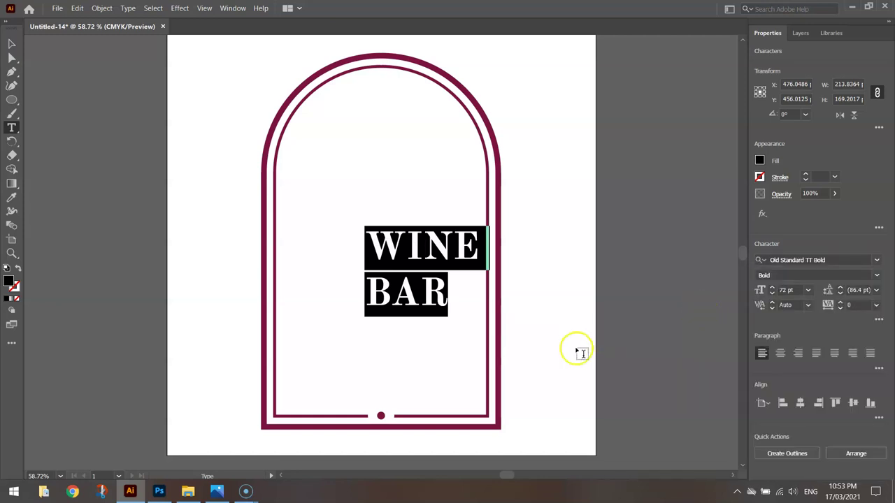
{"action": "left_click", "coordinate": [395, 244]}
{"action": "double_click", "coordinate": [395, 245]}
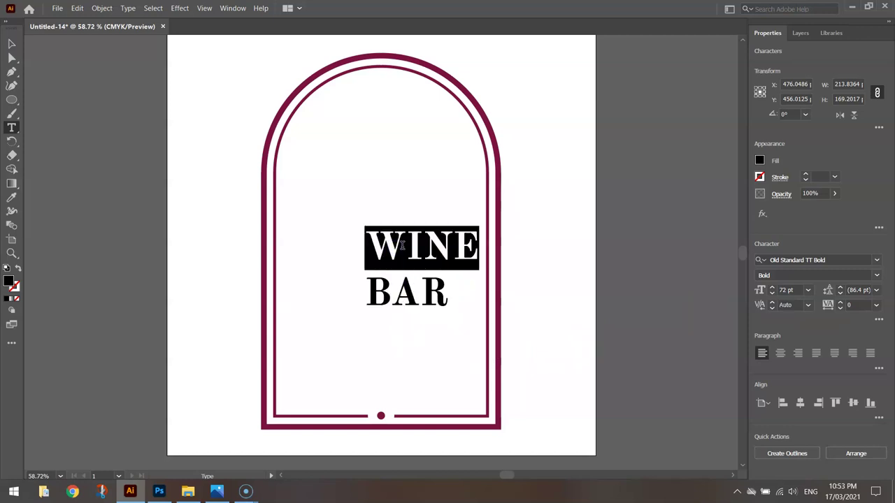
{"action": "key", "text": "ctrl+a"}
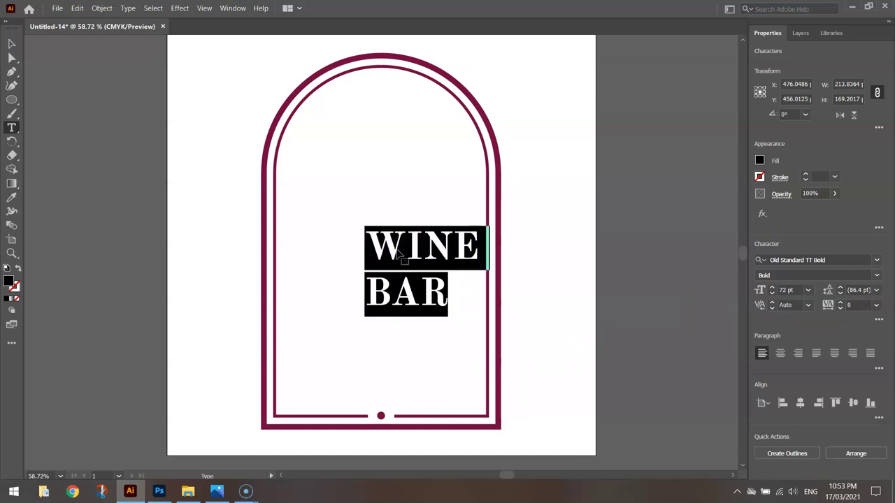
Centre-align the lines and set WINE to 110 pt with tracking 10.
{"action": "left_click", "coordinate": [780, 354]}
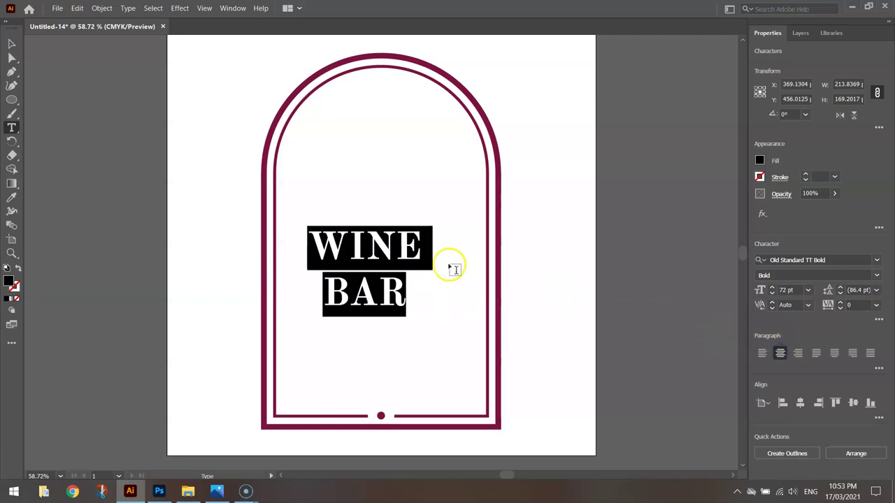
{"action": "double_click", "coordinate": [357, 242]}
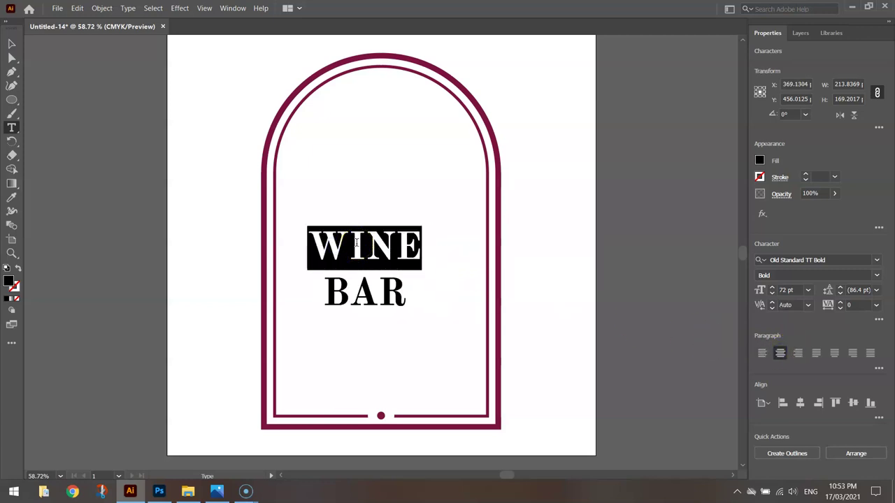
{"action": "left_click", "coordinate": [793, 290]}
{"action": "type", "text": "70"}
{"action": "key", "text": "Return"}
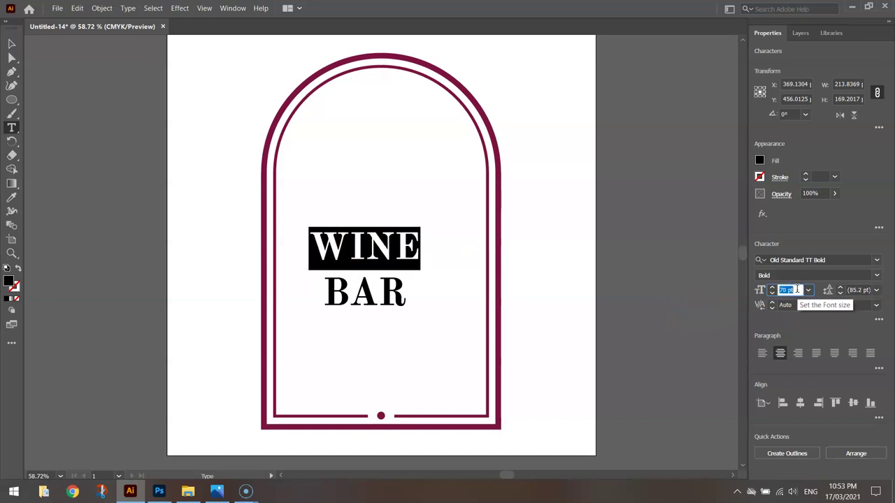
{"action": "key", "text": "shift+Up"}
{"action": "key", "text": "shift+Up"}
{"action": "key", "text": "shift+Up"}
{"action": "key", "text": "shift+Up"}
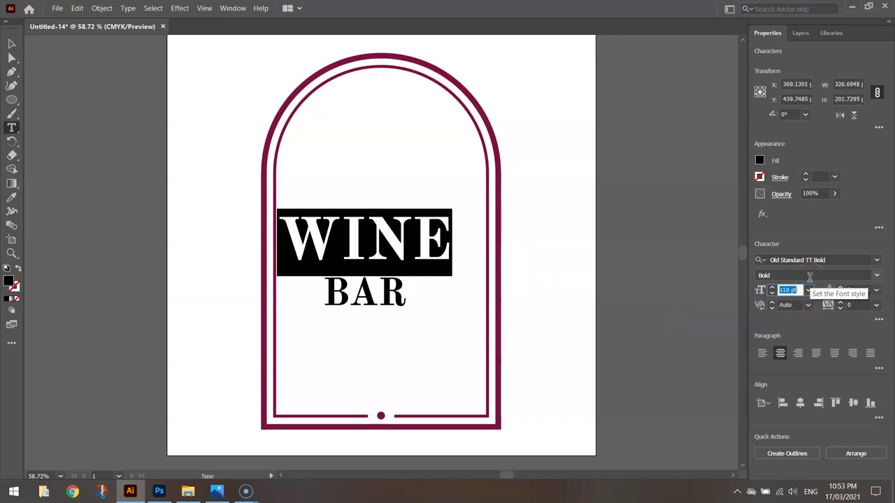
{"action": "left_click", "coordinate": [857, 304]}
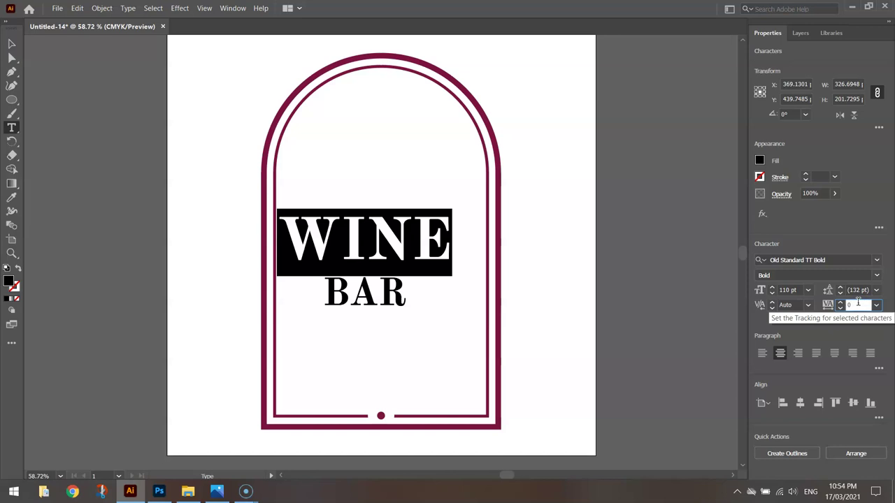
{"action": "key", "text": "Up"}
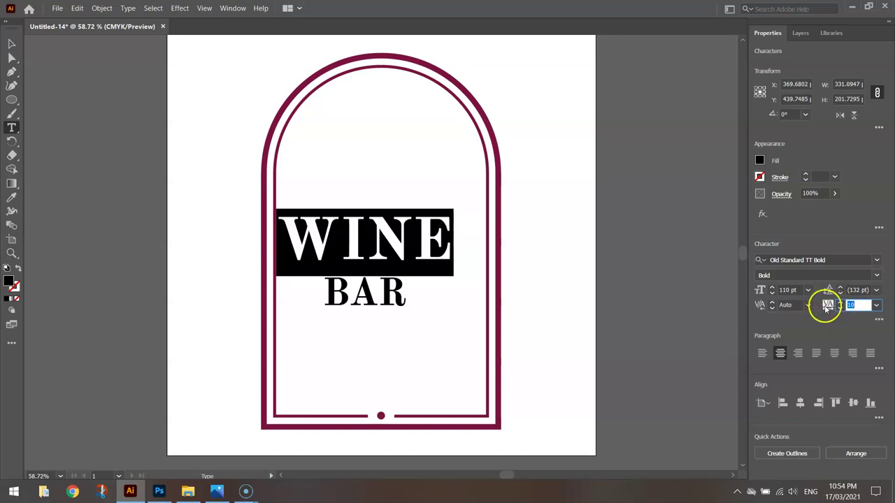
Set BAR to 160 pt with tracking 40.
{"action": "double_click", "coordinate": [368, 297]}
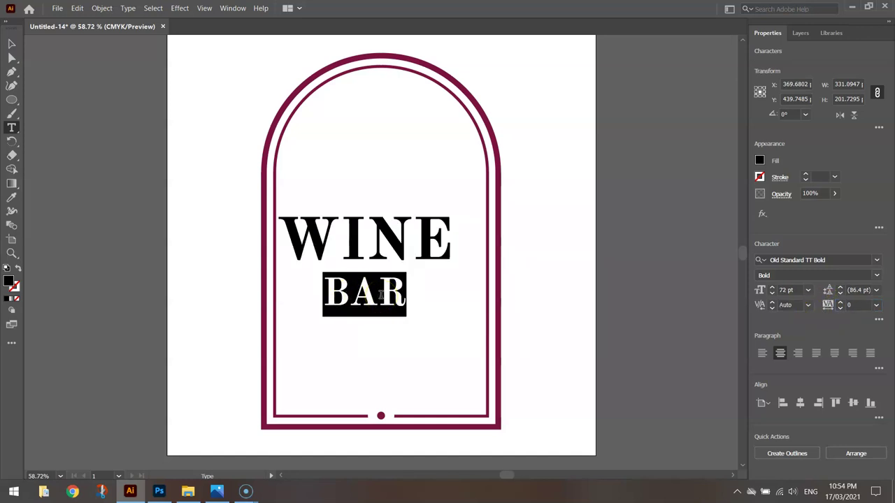
{"action": "left_click", "coordinate": [790, 290]}
{"action": "type", "text": "80"}
{"action": "key", "text": "Return"}
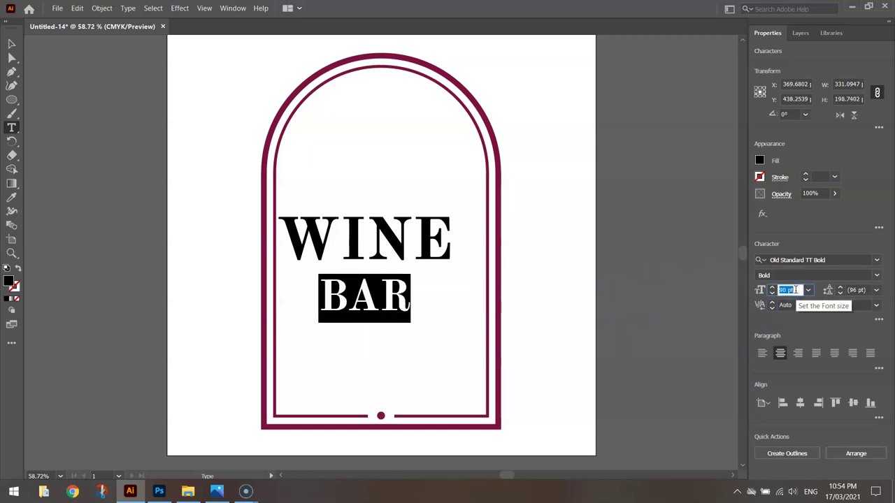
{"action": "key", "text": "shift+Up"}
{"action": "key", "text": "shift+Up"}
{"action": "key", "text": "shift+Up"}
{"action": "key", "text": "shift+Up"}
{"action": "key", "text": "shift+Up"}
{"action": "key", "text": "shift+Up"}
{"action": "key", "text": "shift+Up"}
{"action": "key", "text": "shift+Up"}
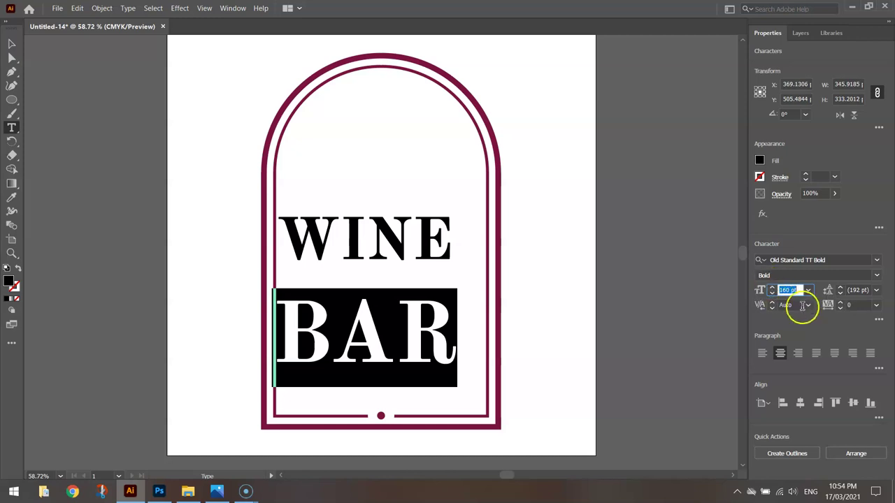
{"action": "left_click", "coordinate": [855, 304]}
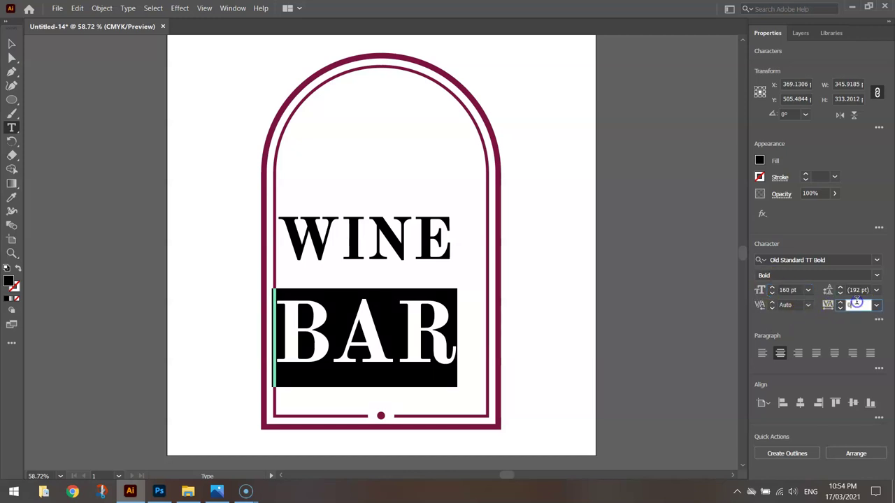
{"action": "key", "text": "Up"}
{"action": "key", "text": "Up"}
{"action": "key", "text": "Up"}
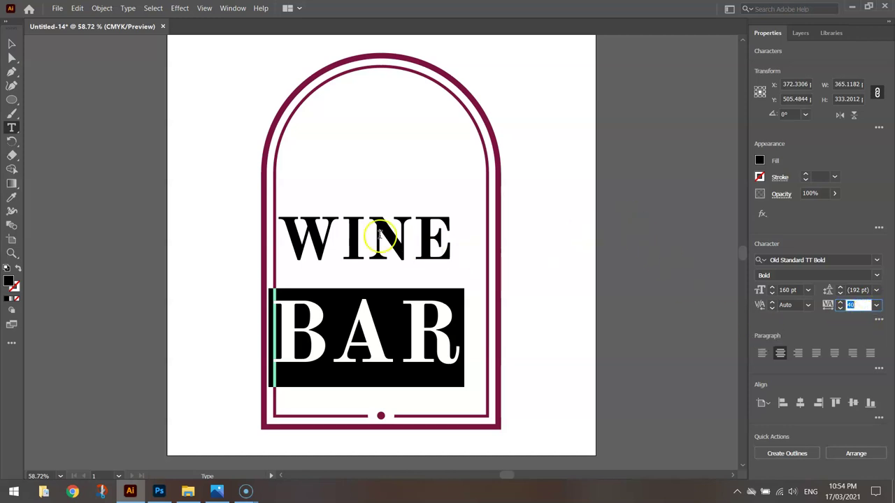
Nudge the WINE BAR text object slightly to the right.
{"action": "left_click", "coordinate": [10, 43]}
{"action": "left_click_drag", "start_coordinate": [335, 231], "coordinate": [358, 235]}
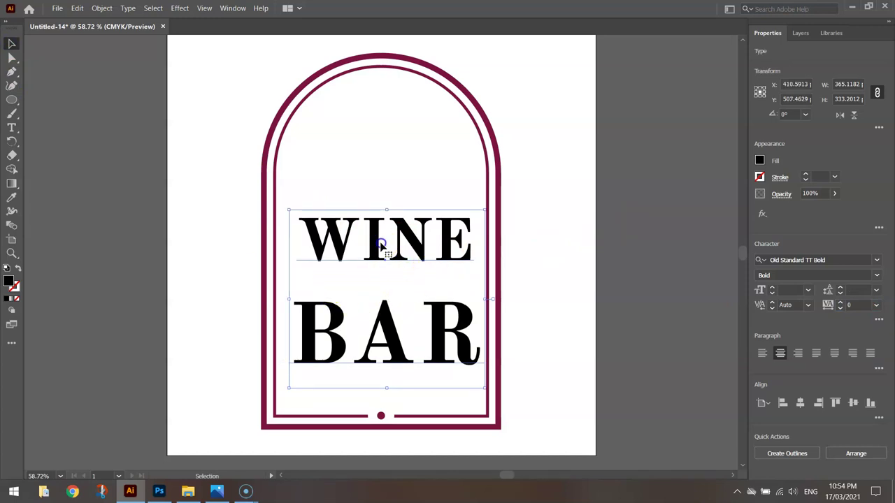
{"action": "key", "text": "a"}
{"action": "key", "text": "ctrl+a"}
{"action": "key", "text": "ctrl+shift+a"}
Set the leading of all WINE BAR text to 150 pt.
{"action": "key", "text": "t"}
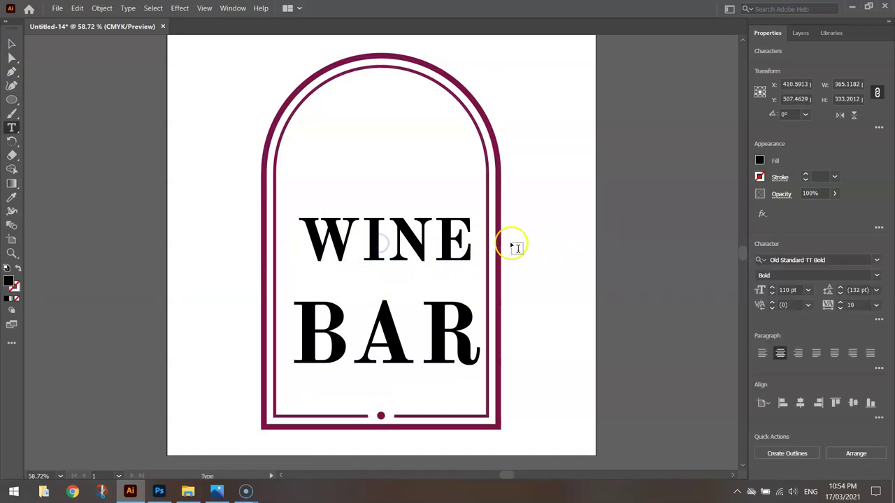
{"action": "left_click", "coordinate": [404, 234]}
{"action": "key", "text": "ctrl+a"}
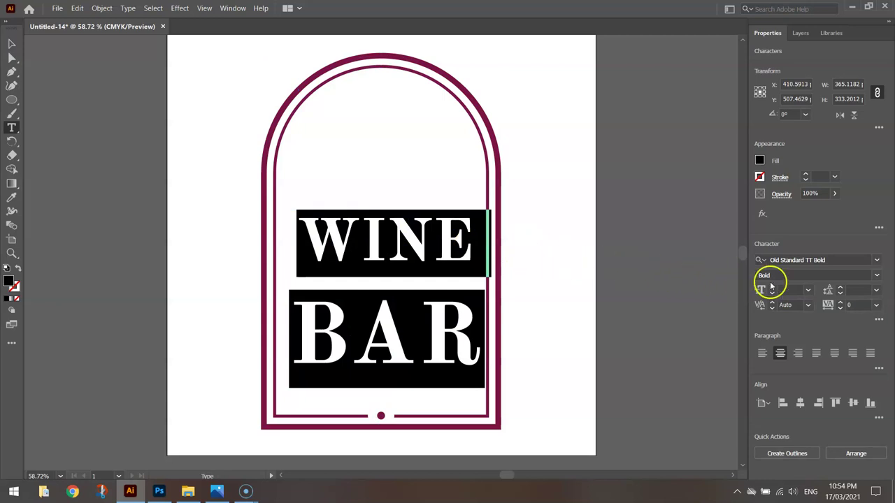
{"action": "left_click", "coordinate": [876, 292]}
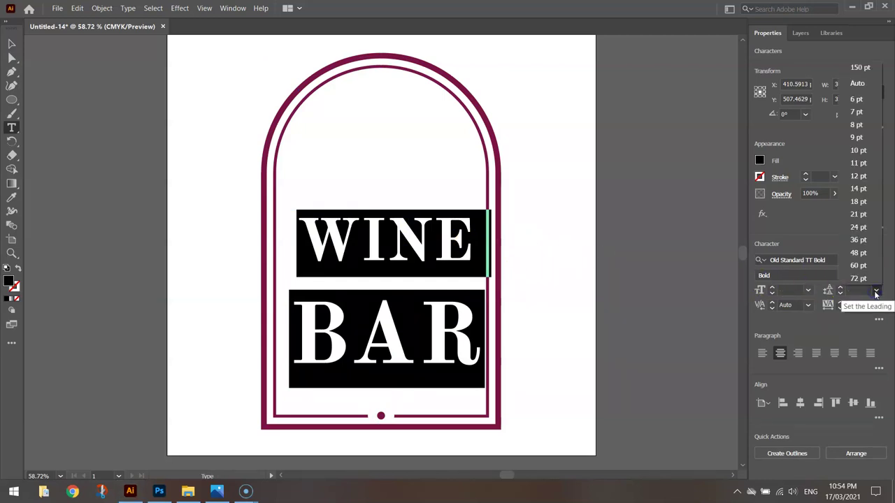
{"action": "left_click", "coordinate": [865, 290]}
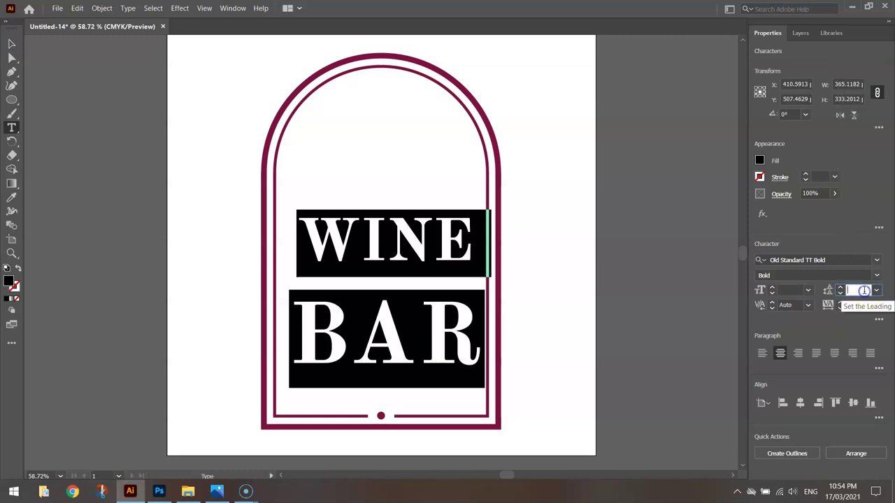
{"action": "key", "text": "Return"}
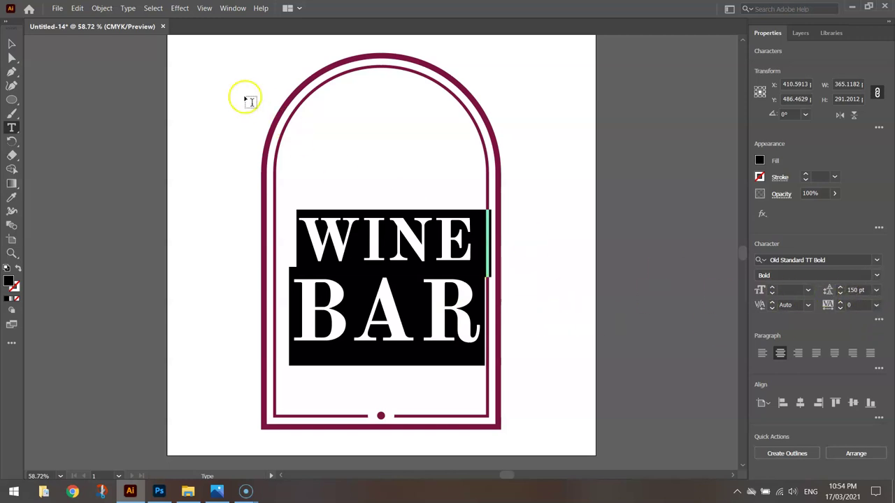
Drag WINE BAR down into the lower arch and centre it horizontally at X 400.
{"action": "left_click", "coordinate": [12, 44]}
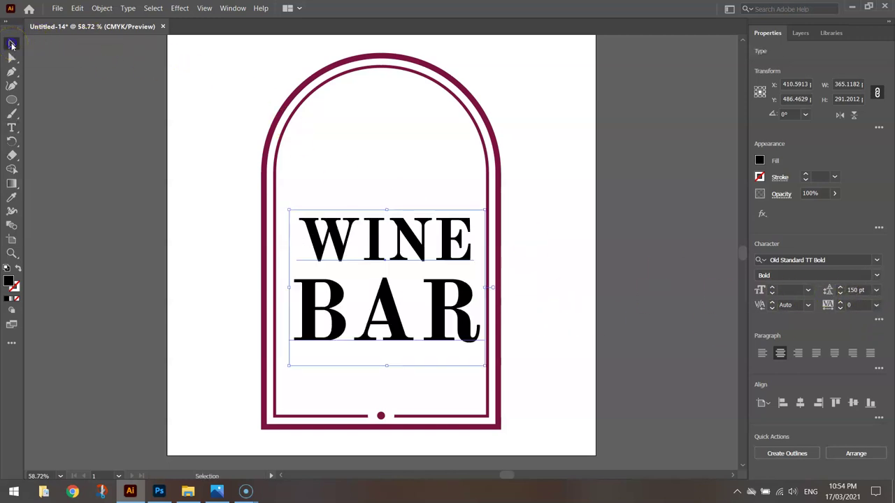
{"action": "left_click_drag", "start_coordinate": [424, 245], "coordinate": [419, 305]}
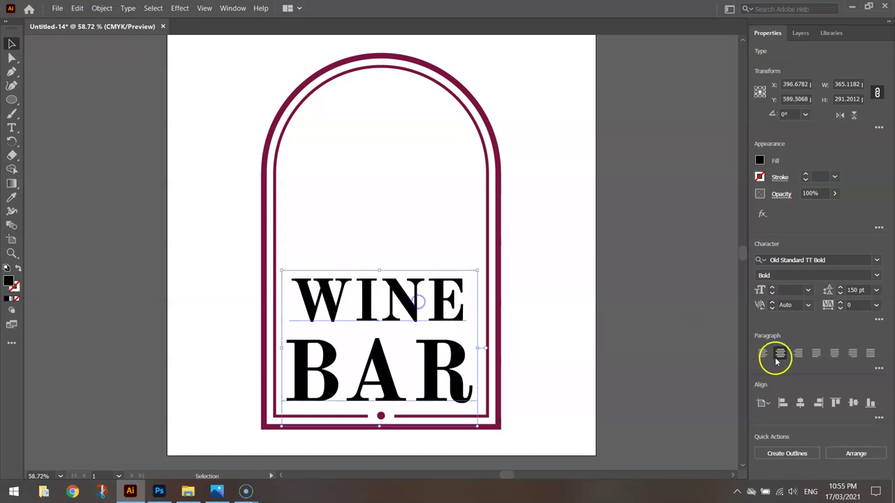
{"action": "left_click", "coordinate": [799, 403]}
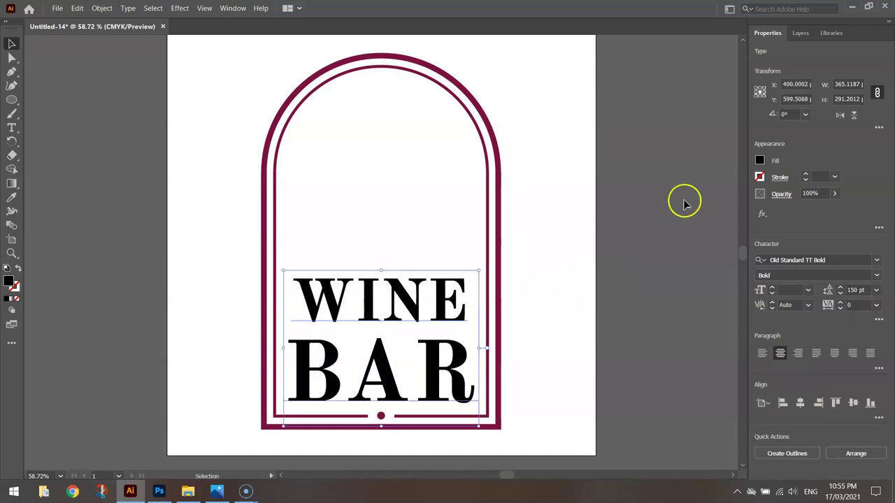
Undo the arch styling accidentally eyedropped onto the text and deselect it.
{"action": "key", "text": "i"}
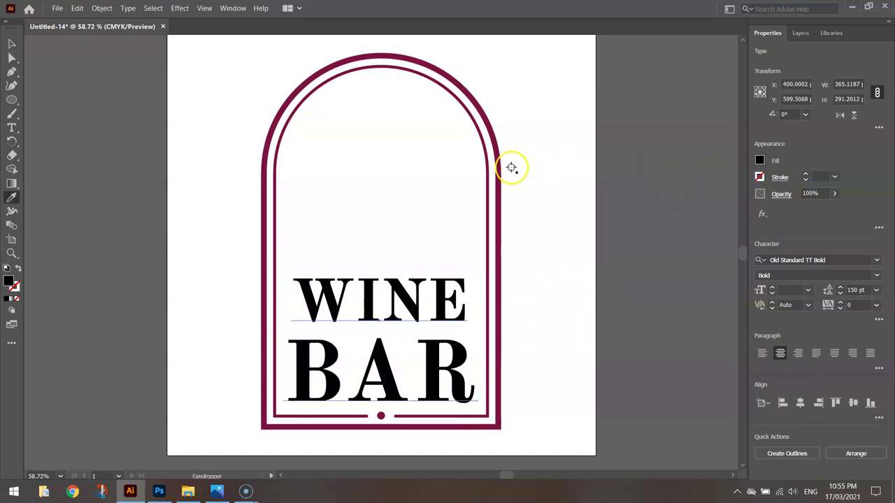
{"action": "left_click", "coordinate": [499, 160]}
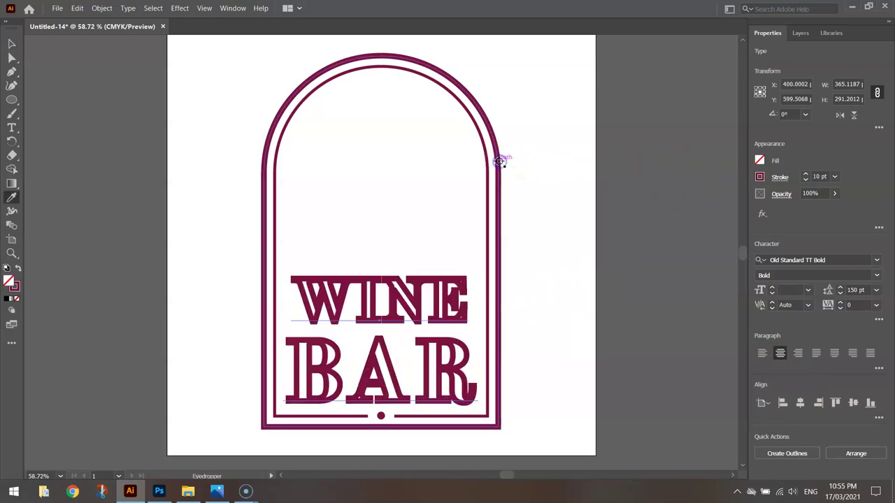
{"action": "key", "text": "ctrl+z"}
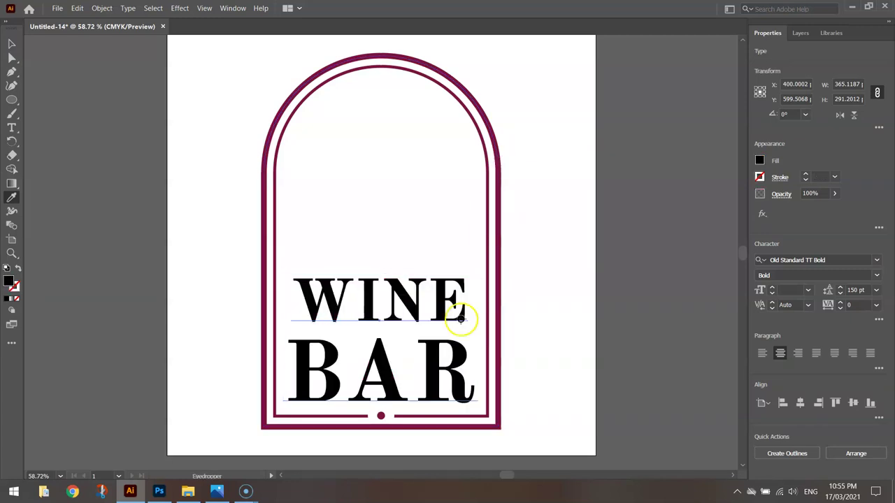
{"action": "key", "text": "ctrl+z"}
{"action": "key", "text": "ctrl+shift+z"}
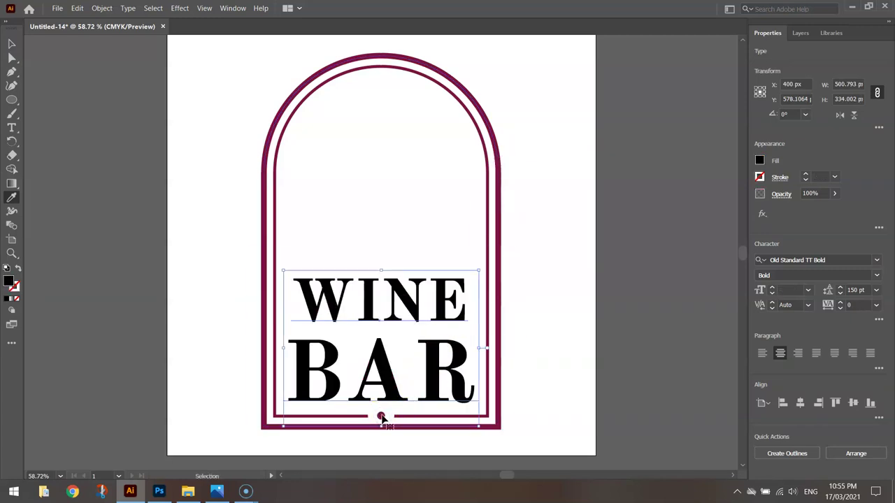
{"action": "left_click", "coordinate": [11, 43]}
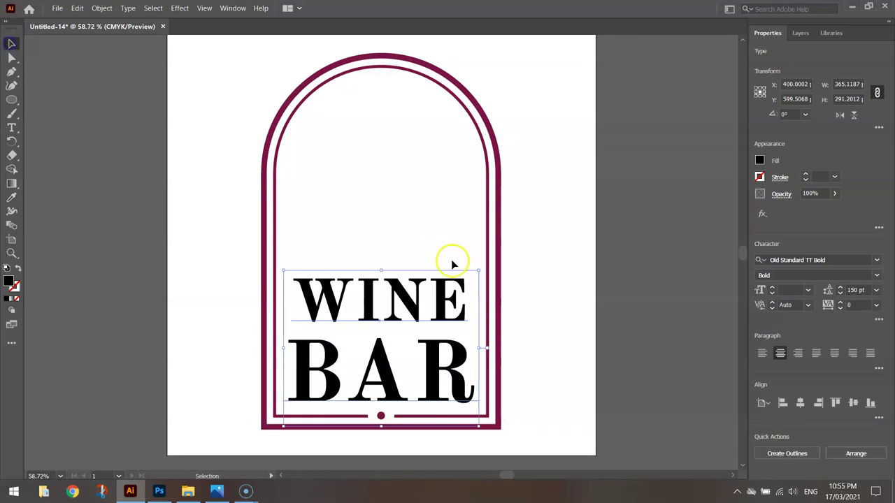
{"action": "left_click", "coordinate": [535, 243]}
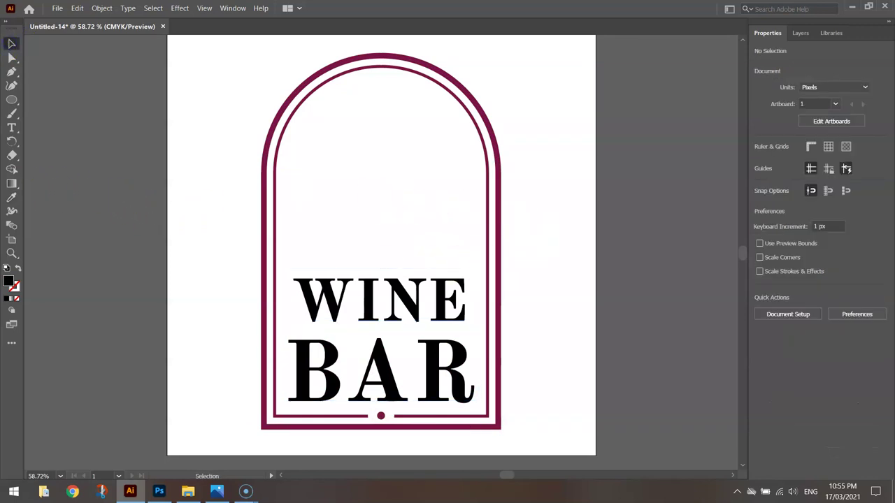
Sample the arch's maroon stroke and save it as a new swatch named 'Wine Colour'.
{"action": "left_click", "coordinate": [11, 197]}
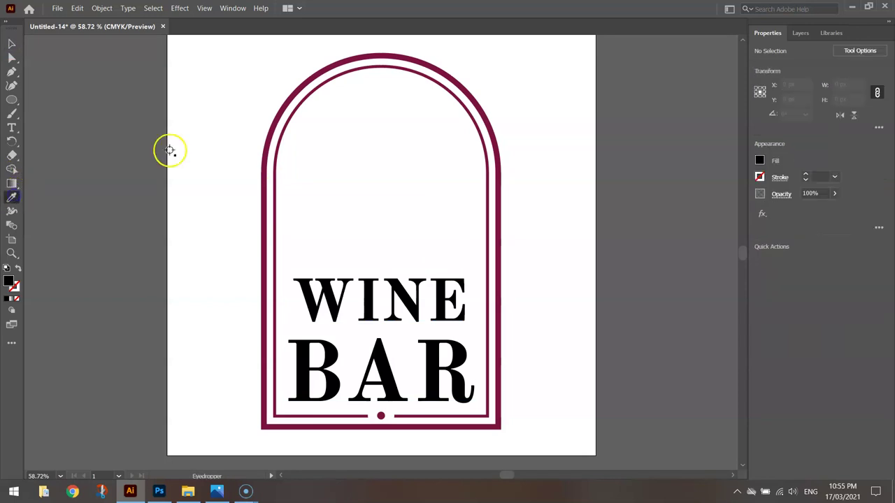
{"action": "left_click", "coordinate": [271, 120]}
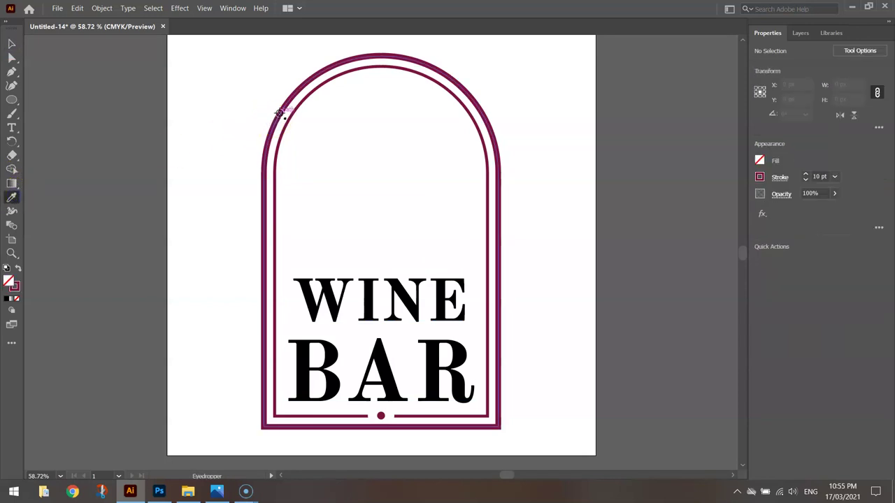
{"action": "left_click", "coordinate": [760, 176]}
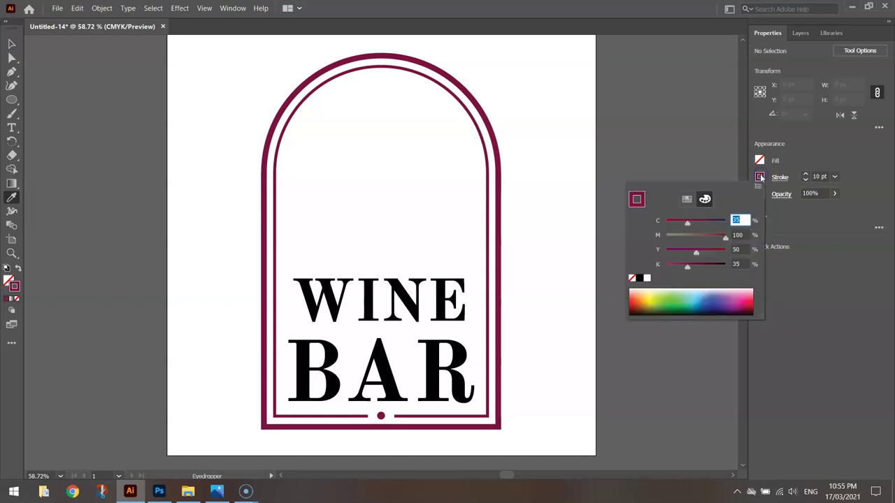
{"action": "left_click", "coordinate": [686, 200]}
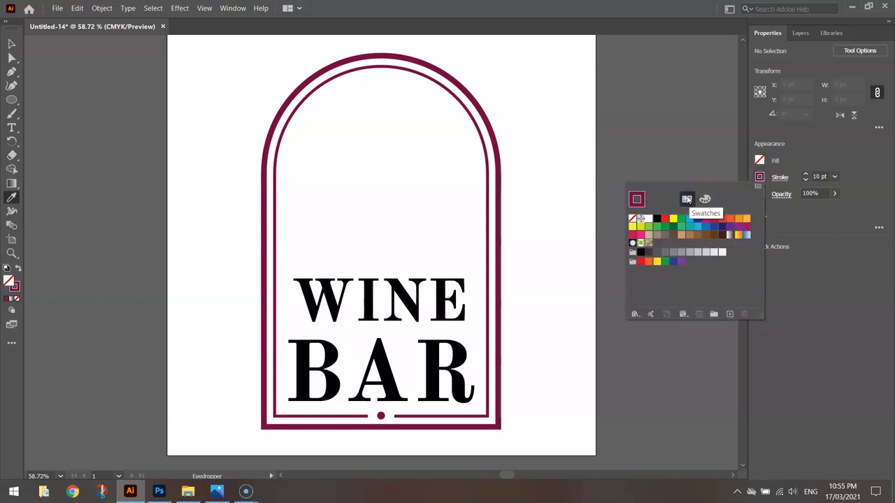
{"action": "left_click", "coordinate": [729, 315]}
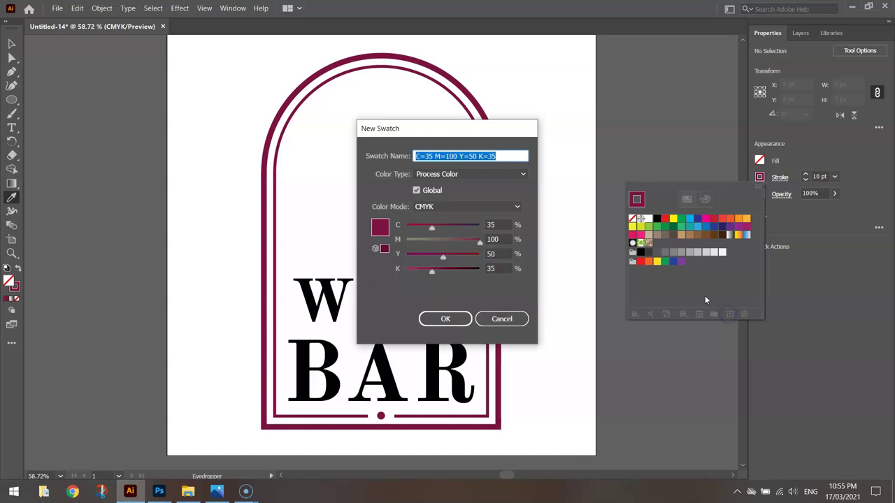
{"action": "left_click_drag", "start_coordinate": [408, 126], "coordinate": [429, 199]}
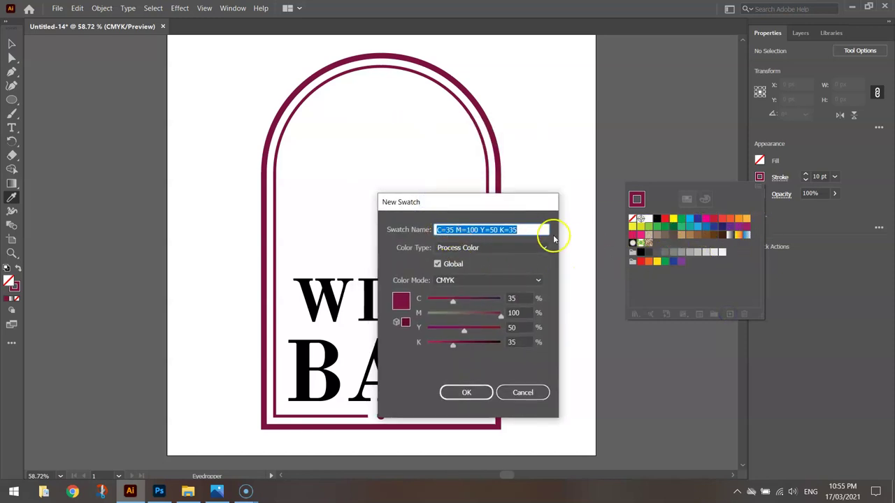
{"action": "type", "text": "wi"}
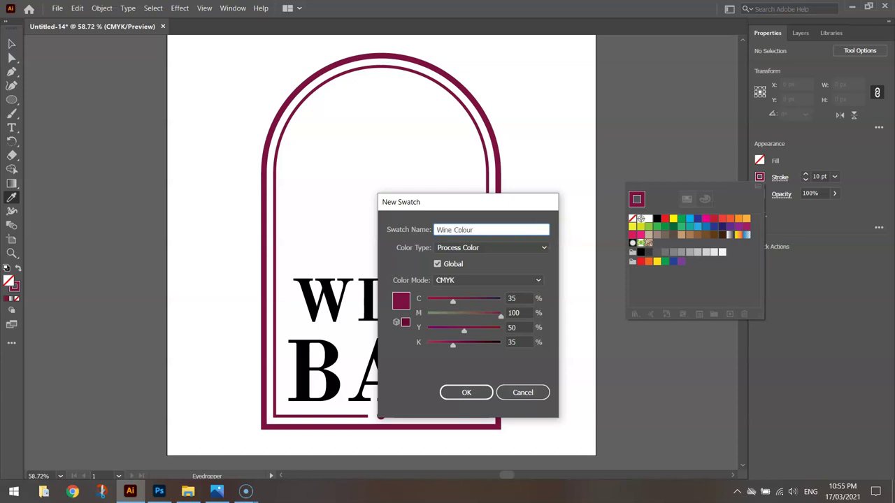
{"action": "type", "text": "ne Colour"}
{"action": "left_click", "coordinate": [486, 392]}
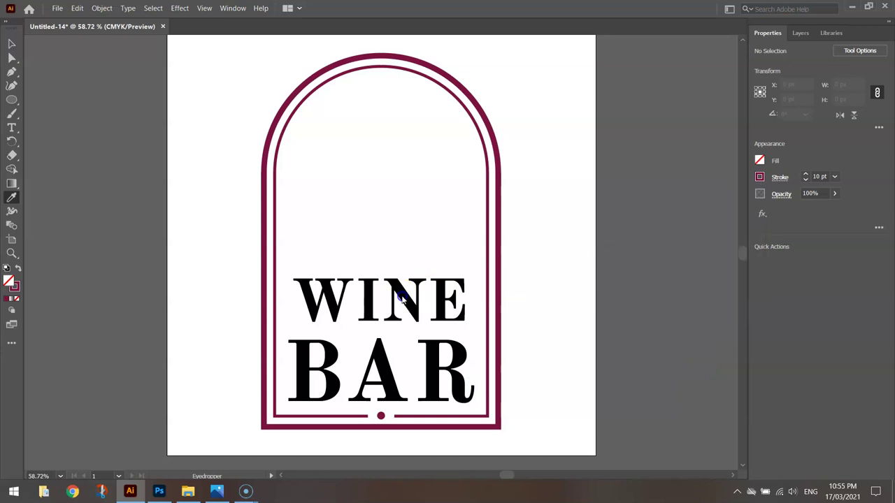
Fill the WINE BAR text with the Wine Colour swatch and deselect it.
{"action": "left_click", "coordinate": [9, 42]}
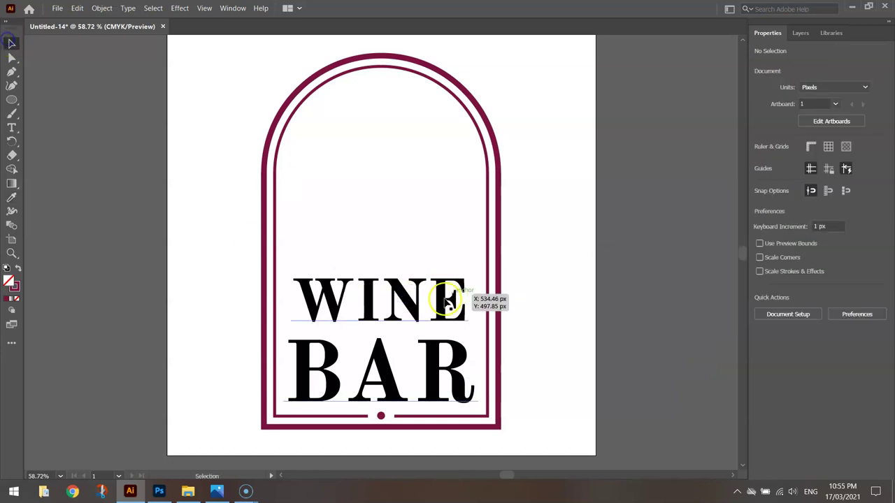
{"action": "left_click", "coordinate": [399, 296]}
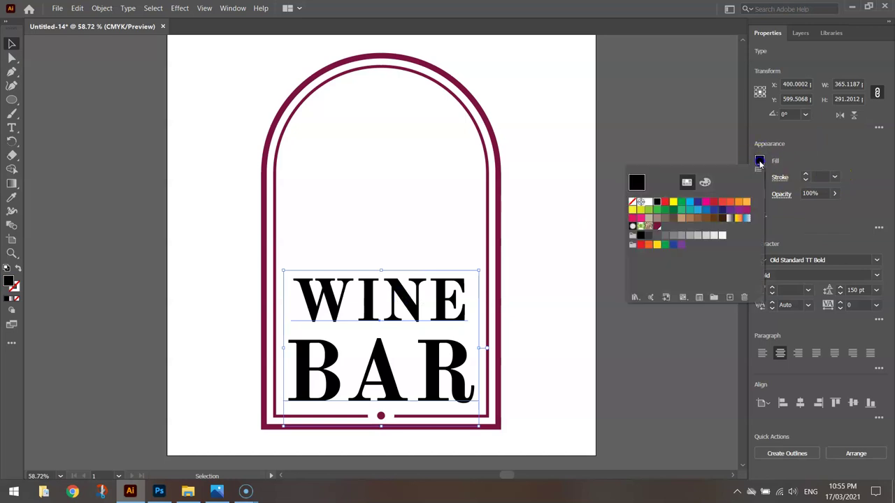
{"action": "left_click", "coordinate": [657, 228]}
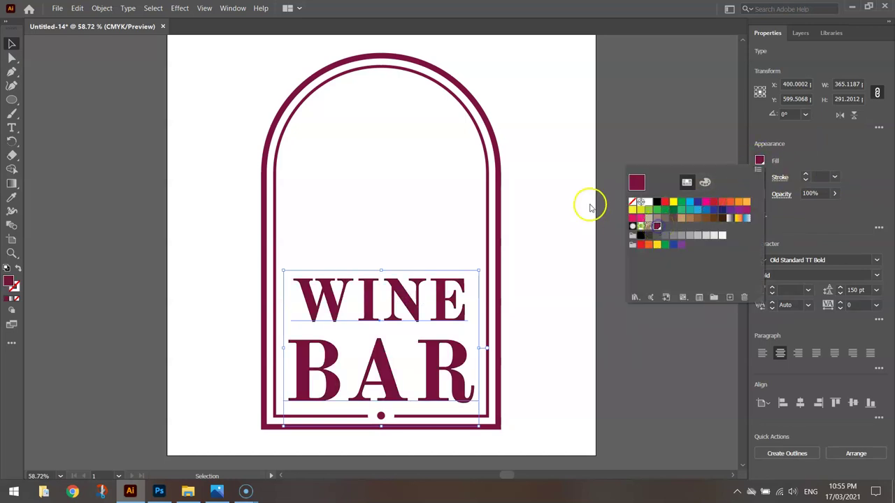
{"action": "left_click", "coordinate": [535, 181]}
{"action": "left_click", "coordinate": [620, 178]}
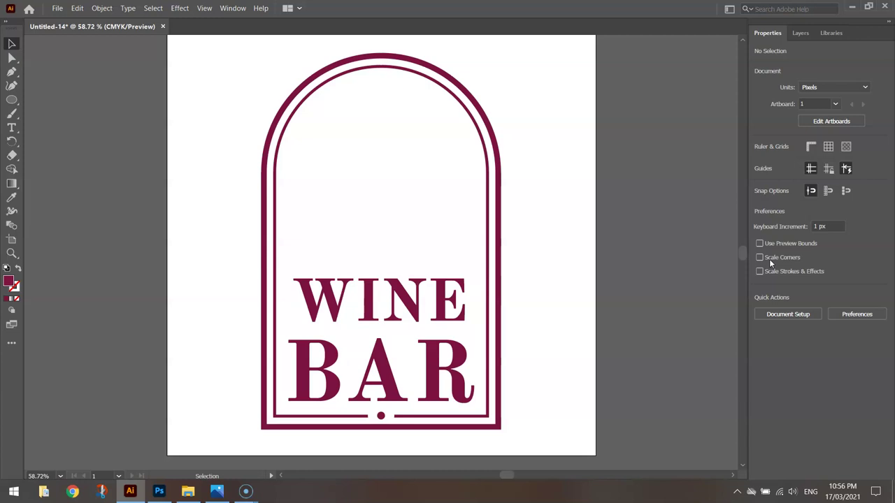
{"action": "key", "text": "alt+Tab"}
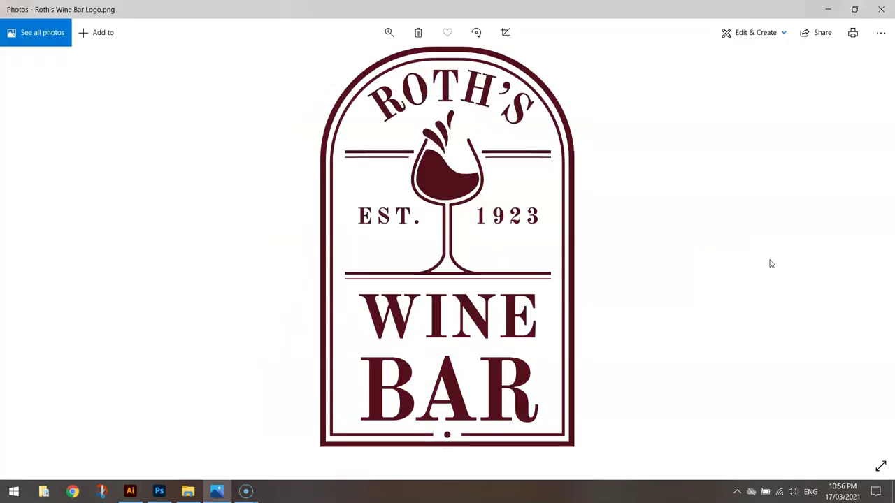
{"action": "key", "text": "alt+Tab"}
{"action": "key", "text": "alt+Tab"}
{"action": "key", "text": "alt+Tab"}
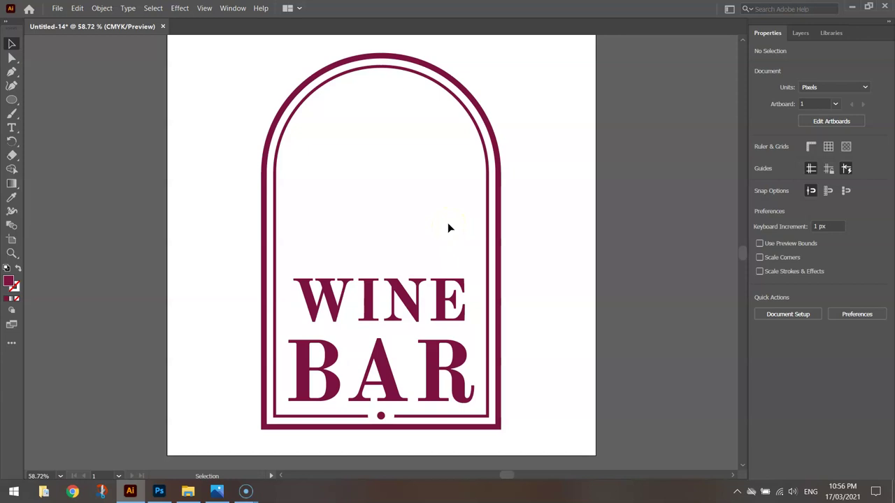
Open the Wine Glass.ai file.
{"action": "left_click", "coordinate": [57, 8]}
{"action": "left_click", "coordinate": [70, 43]}
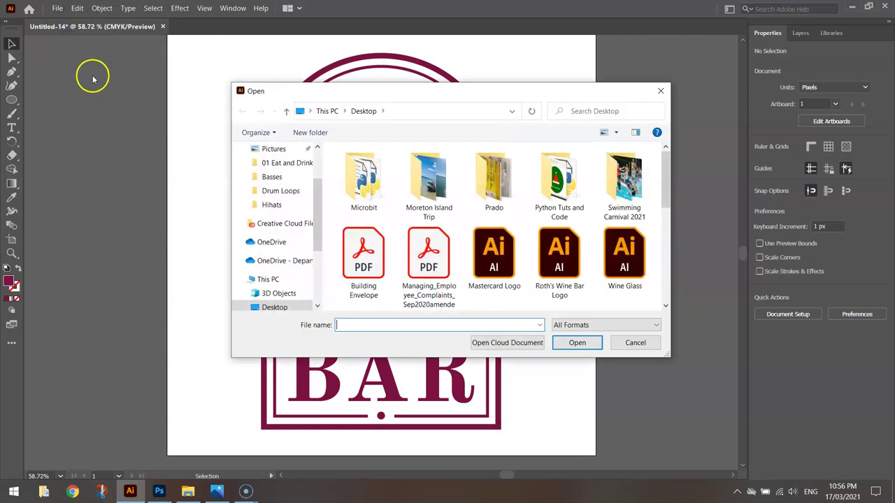
{"action": "double_click", "coordinate": [619, 257]}
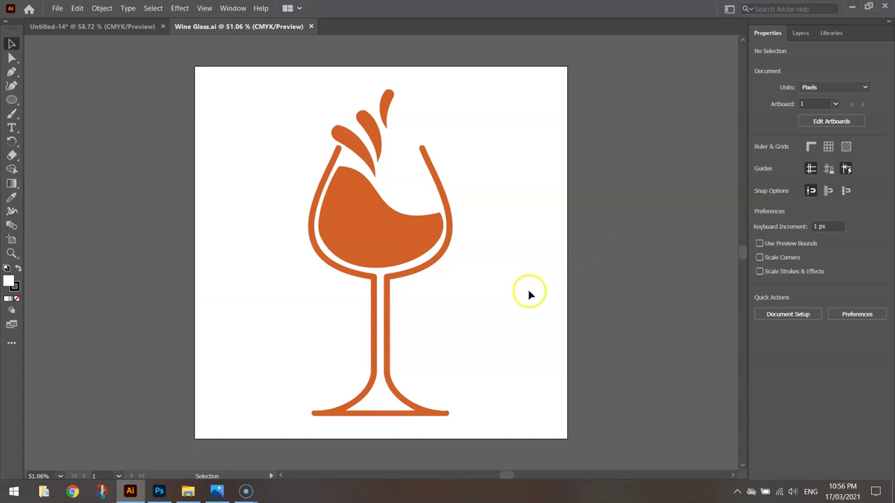
Copy the orange wine glass and return to the Untitled-14 logo document.
{"action": "left_click", "coordinate": [378, 245]}
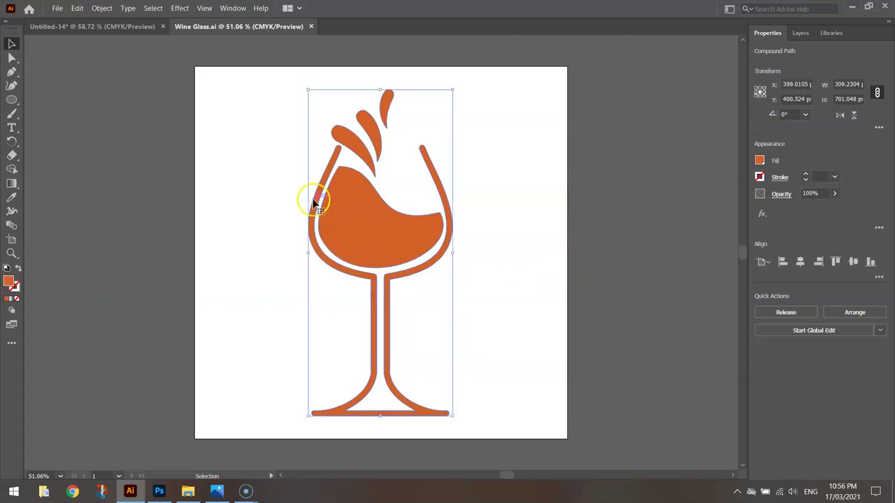
{"action": "left_click", "coordinate": [77, 8]}
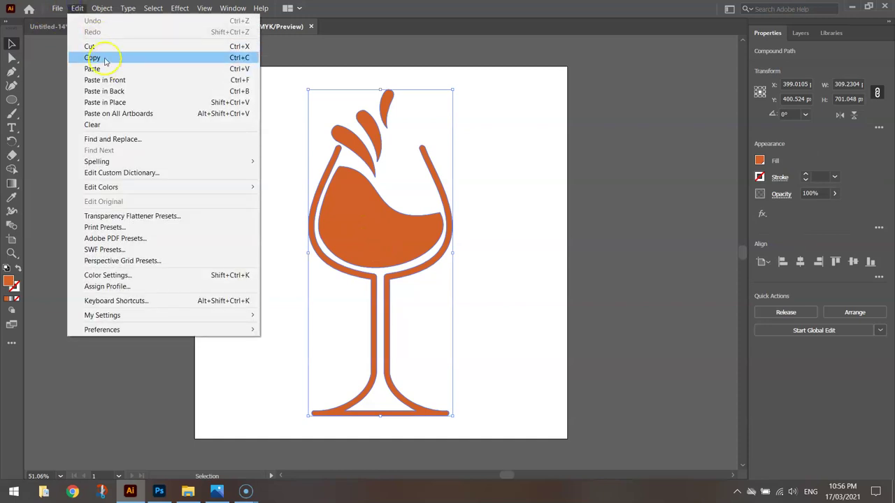
{"action": "left_click", "coordinate": [102, 58]}
{"action": "left_click", "coordinate": [92, 28]}
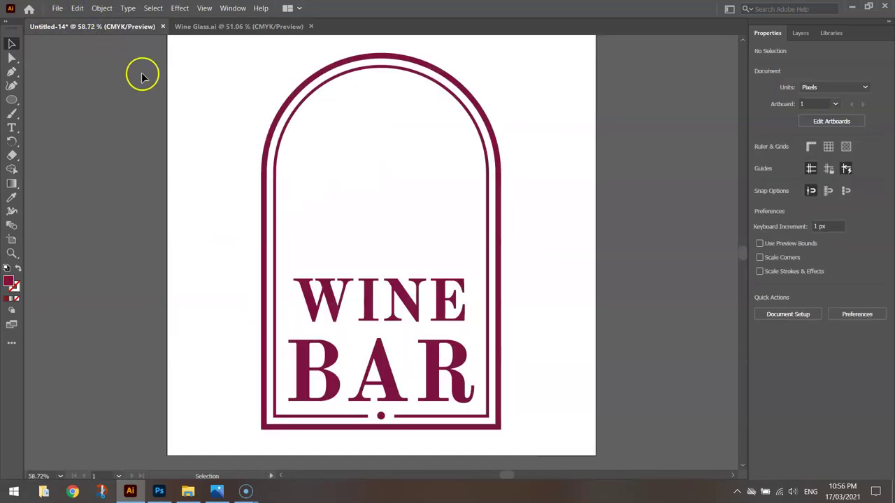
Paste the wine glass, shrink it and move it into the arch above WINE BAR.
{"action": "key", "text": "ctrl+v"}
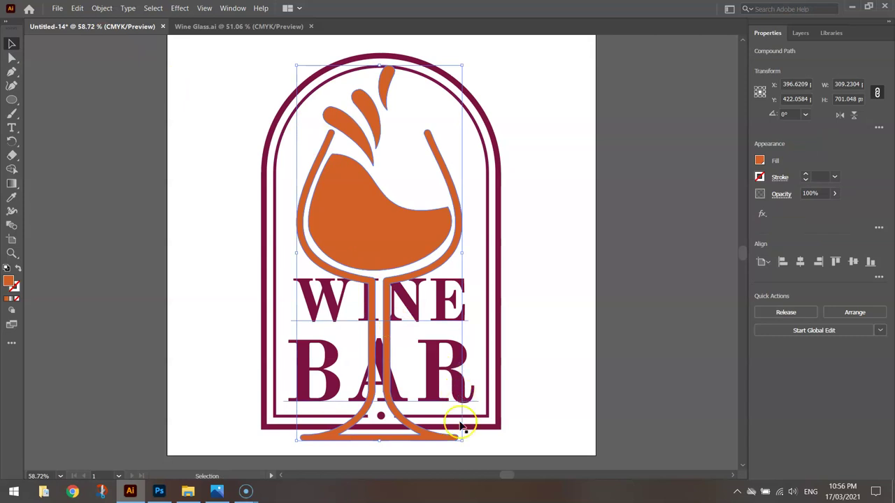
{"action": "left_click_drag", "start_coordinate": [460, 439], "coordinate": [420, 318]}
{"action": "left_click_drag", "start_coordinate": [374, 244], "coordinate": [377, 168]}
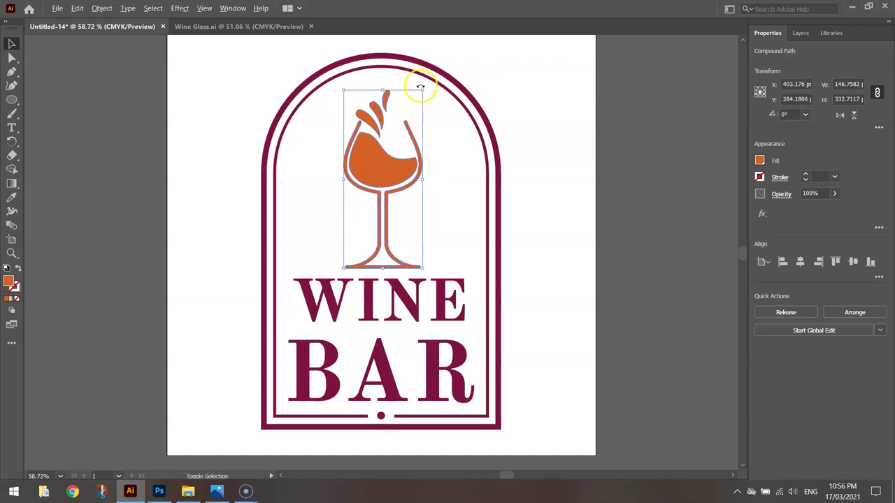
{"action": "left_click_drag", "start_coordinate": [422, 90], "coordinate": [413, 109]}
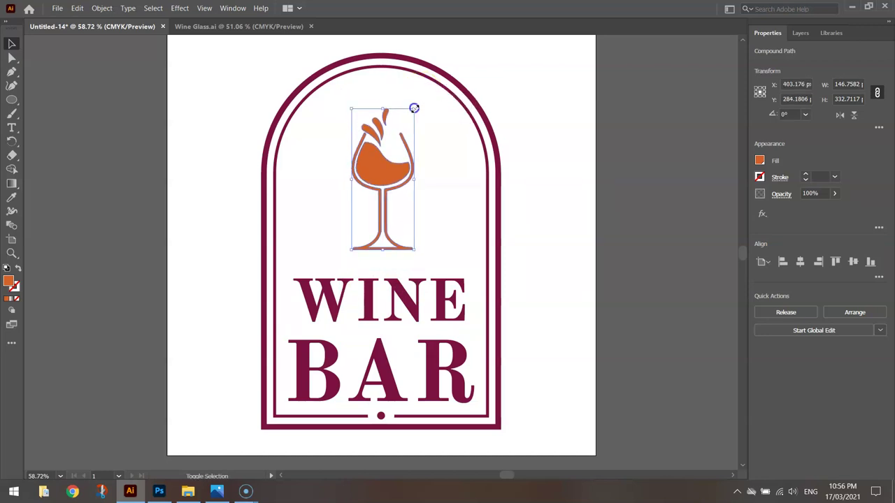
{"action": "left_click_drag", "start_coordinate": [388, 173], "coordinate": [388, 175]}
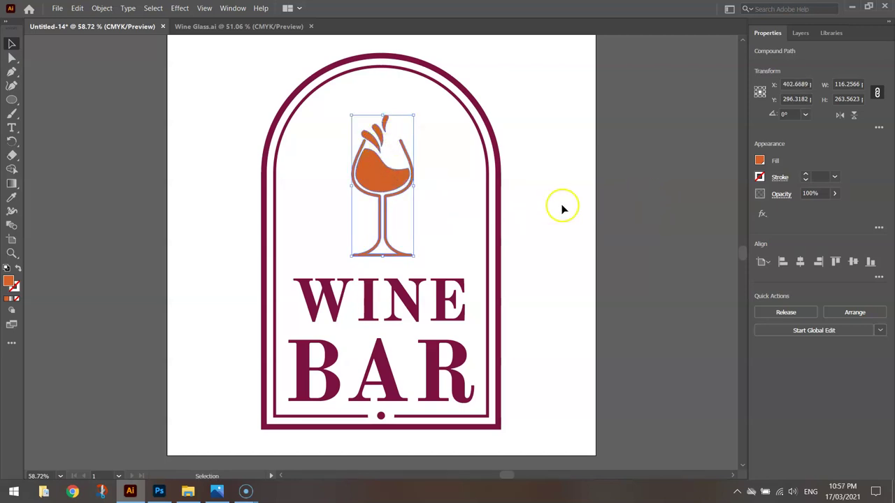
Fill the wine glass with the maroon swatch.
{"action": "left_click", "coordinate": [759, 160]}
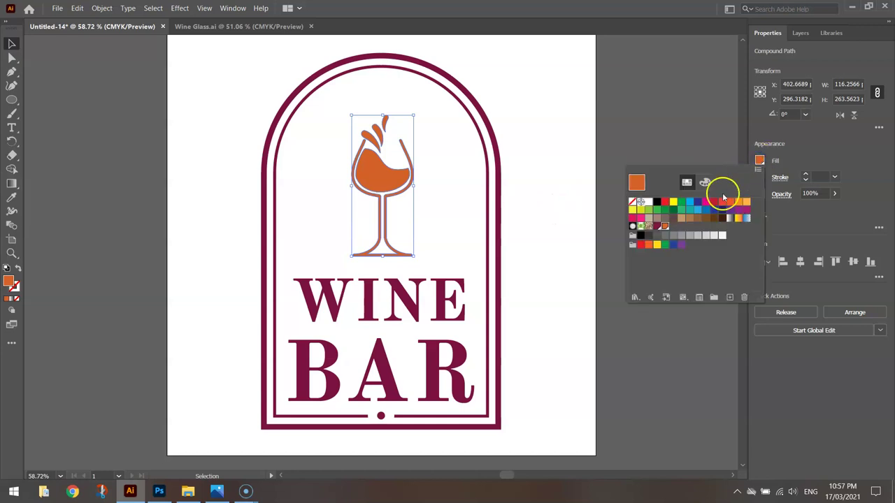
{"action": "left_click", "coordinate": [657, 225]}
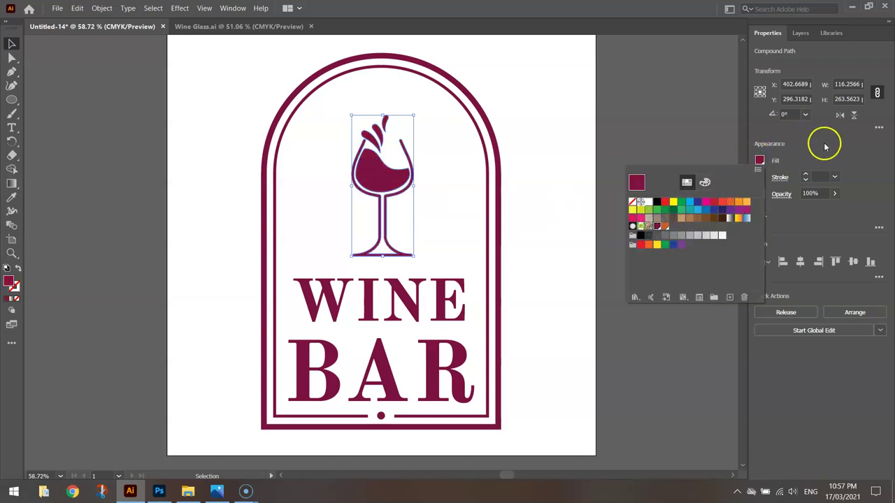
{"action": "left_click", "coordinate": [825, 147]}
{"action": "left_click", "coordinate": [569, 160]}
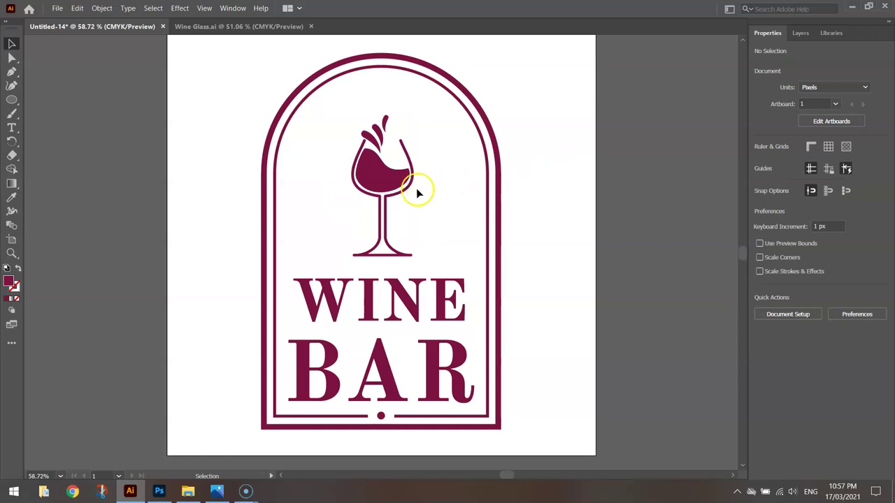
Fine-tune the glass to 101.45 × 230 px, centred, and check it against the reference logo.
{"action": "left_click_drag", "start_coordinate": [392, 184], "coordinate": [399, 176]}
{"action": "left_click_drag", "start_coordinate": [410, 125], "coordinate": [409, 123]}
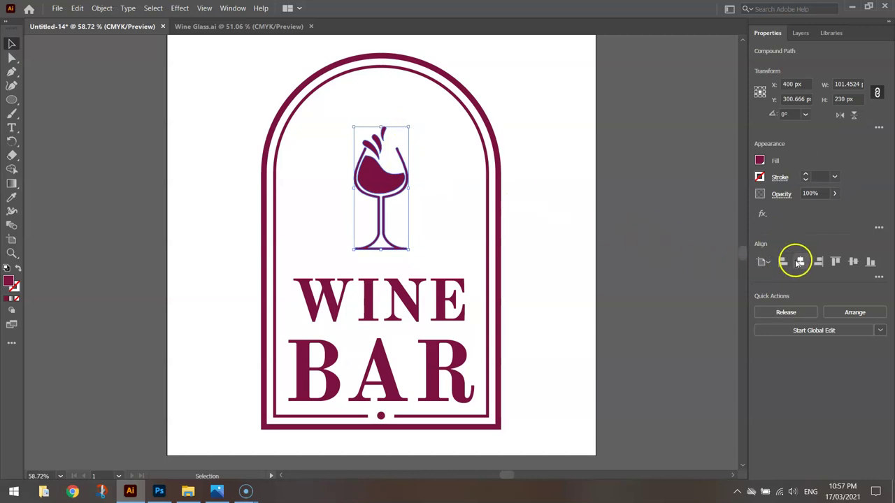
{"action": "left_click", "coordinate": [559, 168]}
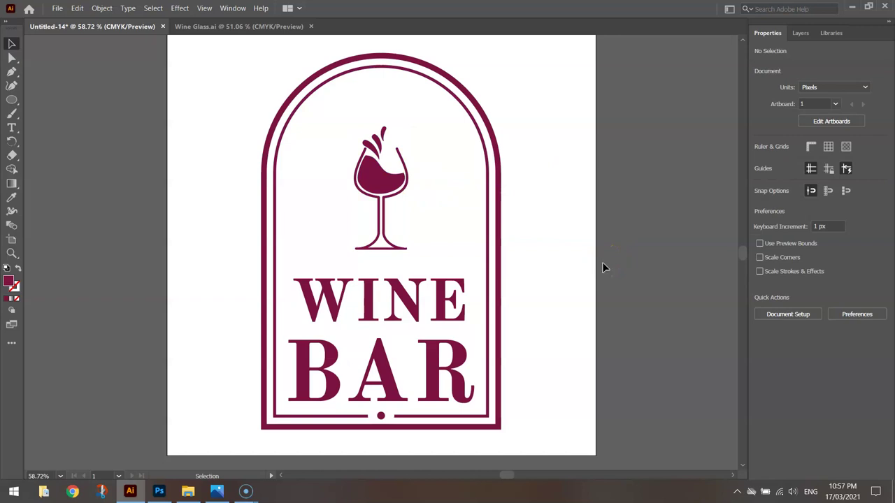
{"action": "key", "text": "alt+Tab"}
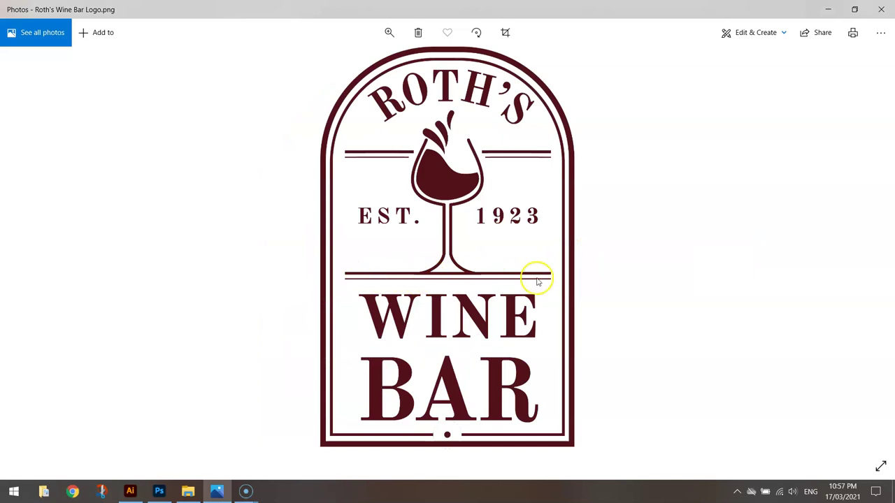
{"action": "key", "text": "alt+Tab"}
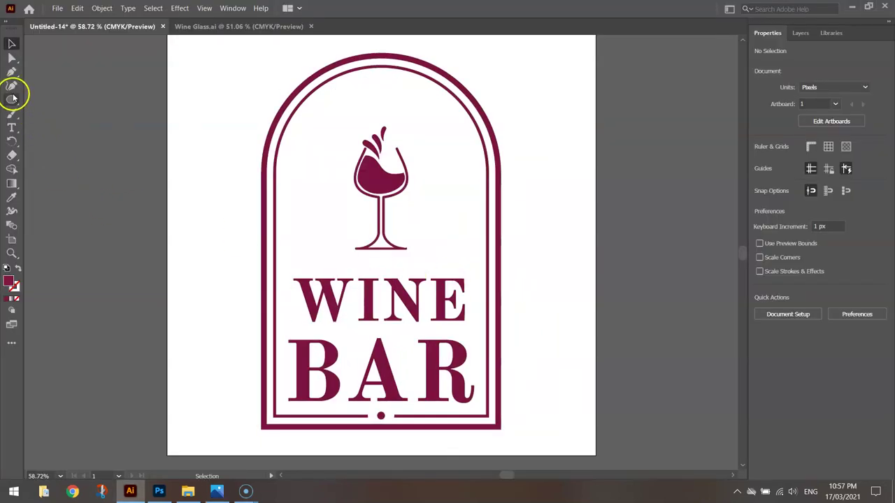
Draw a 312 px horizontal line under the glass base with a 5 pt maroon stroke.
{"action": "left_click_drag", "start_coordinate": [13, 100], "coordinate": [67, 155]}
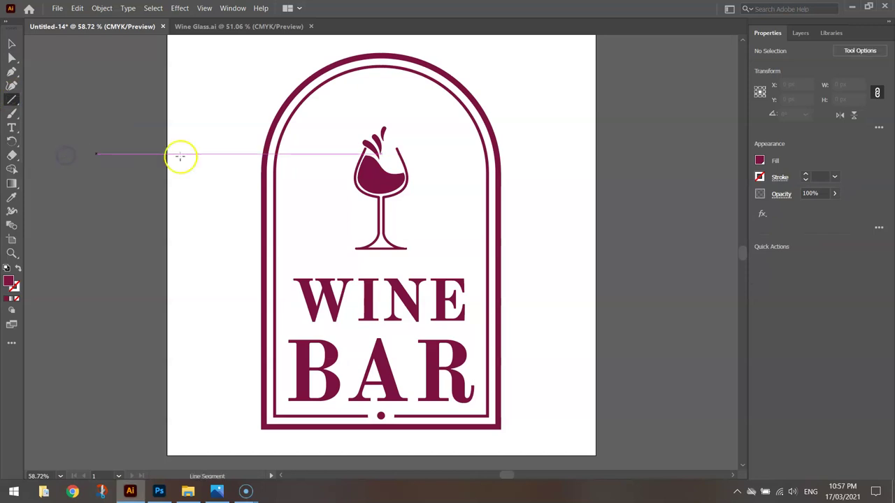
{"action": "left_click_drag", "start_coordinate": [297, 249], "coordinate": [464, 257]}
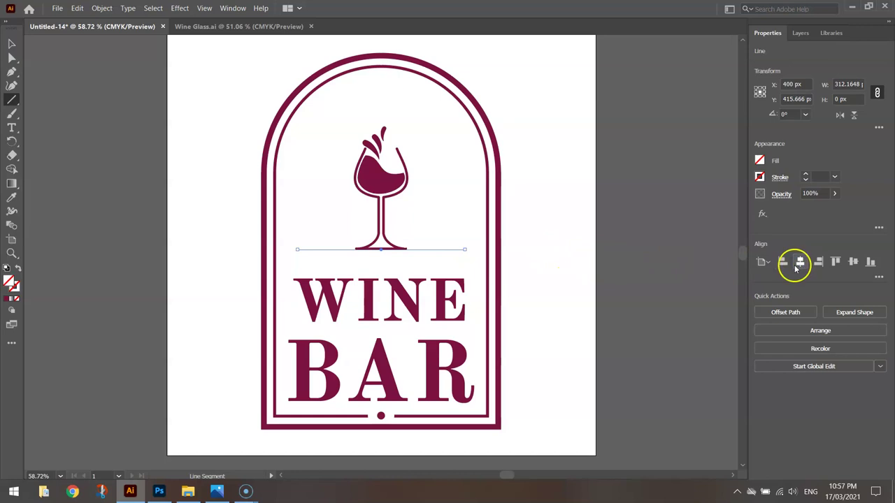
{"action": "left_click", "coordinate": [806, 176]}
{"action": "left_click", "coordinate": [806, 175]}
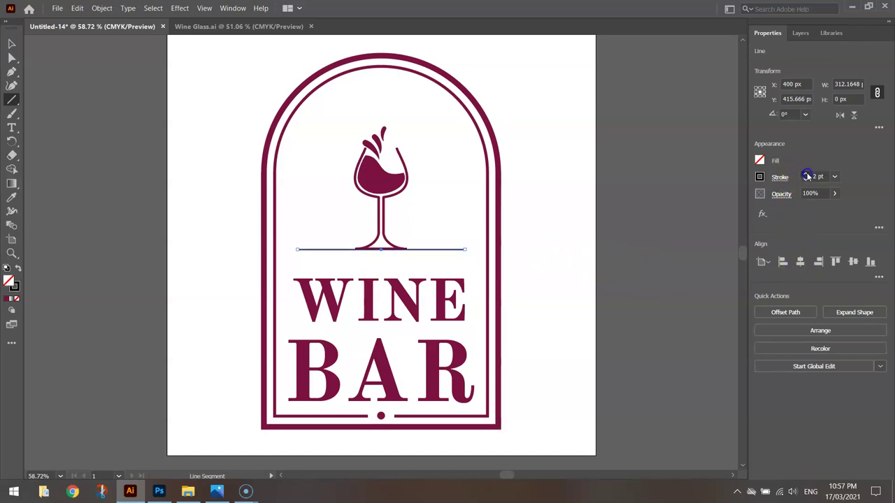
{"action": "left_click", "coordinate": [806, 175]}
{"action": "left_click", "coordinate": [807, 175]}
{"action": "left_click", "coordinate": [806, 175]}
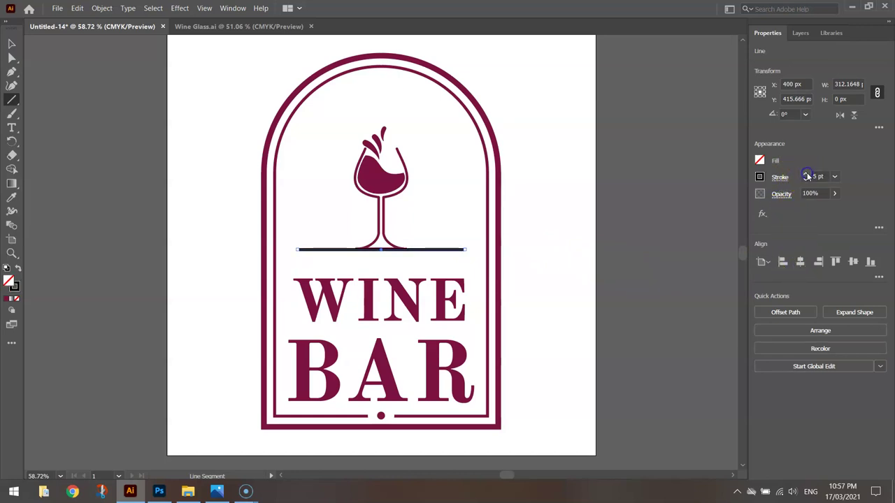
{"action": "left_click", "coordinate": [760, 177]}
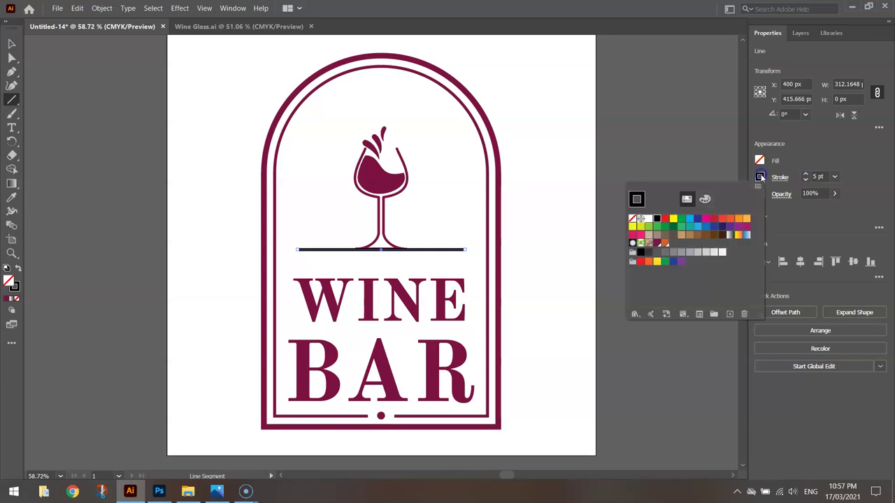
{"action": "left_click", "coordinate": [657, 242]}
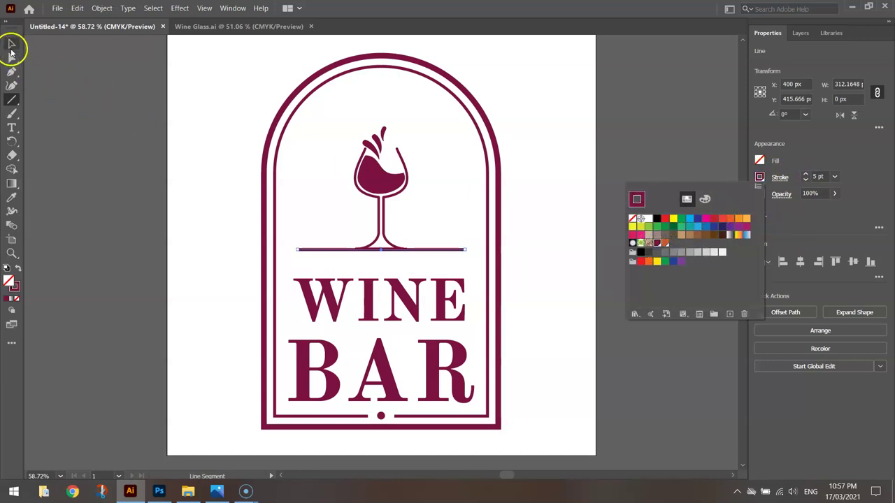
{"action": "left_click", "coordinate": [77, 72]}
{"action": "left_click", "coordinate": [470, 278]}
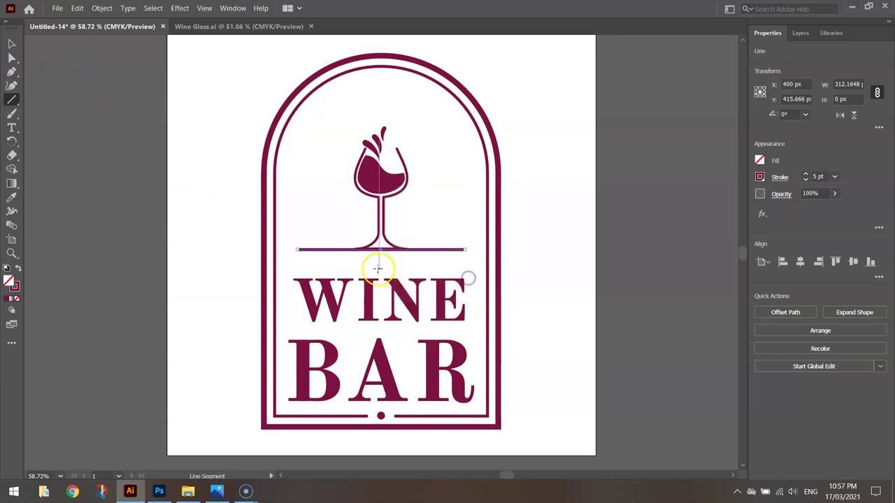
Copy the line, paste it in front and nudge the copy down.
{"action": "left_click", "coordinate": [77, 8]}
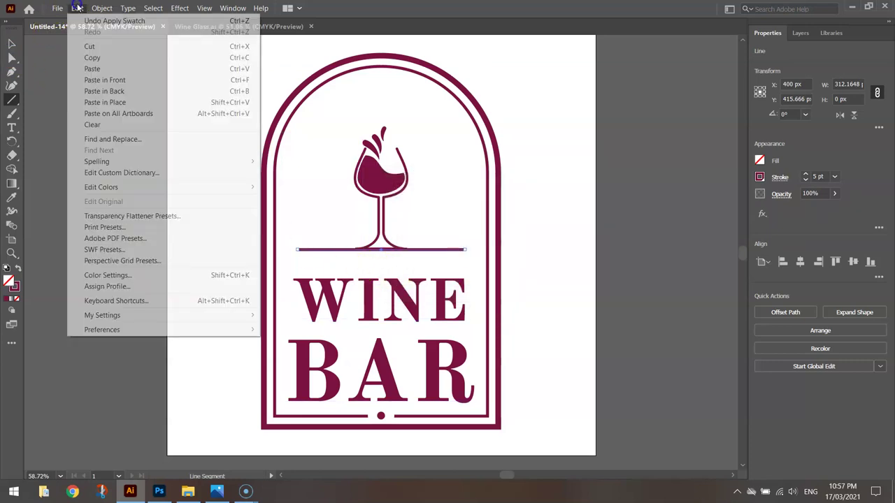
{"action": "left_click", "coordinate": [93, 56]}
{"action": "left_click", "coordinate": [77, 8]}
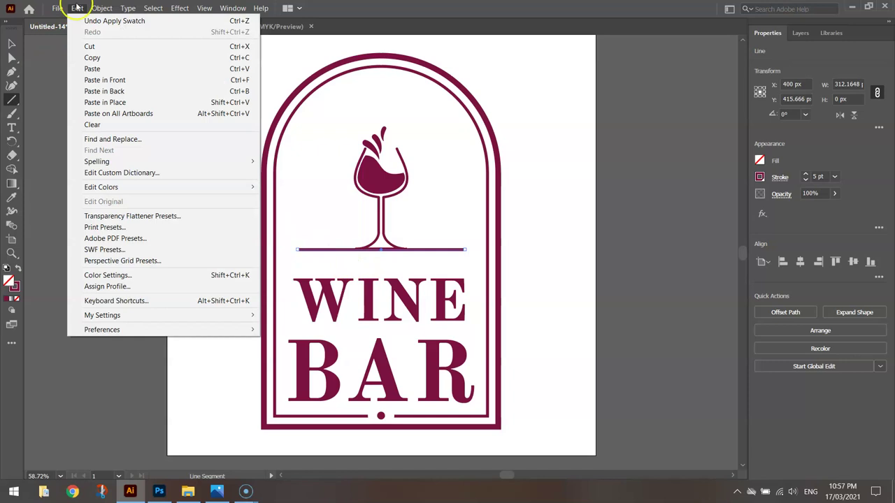
{"action": "left_click", "coordinate": [102, 80]}
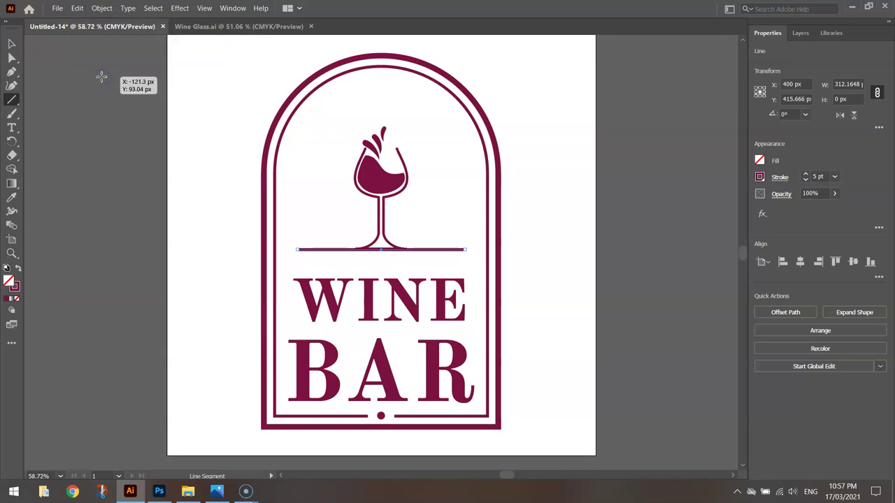
{"action": "key", "text": "shift+Down"}
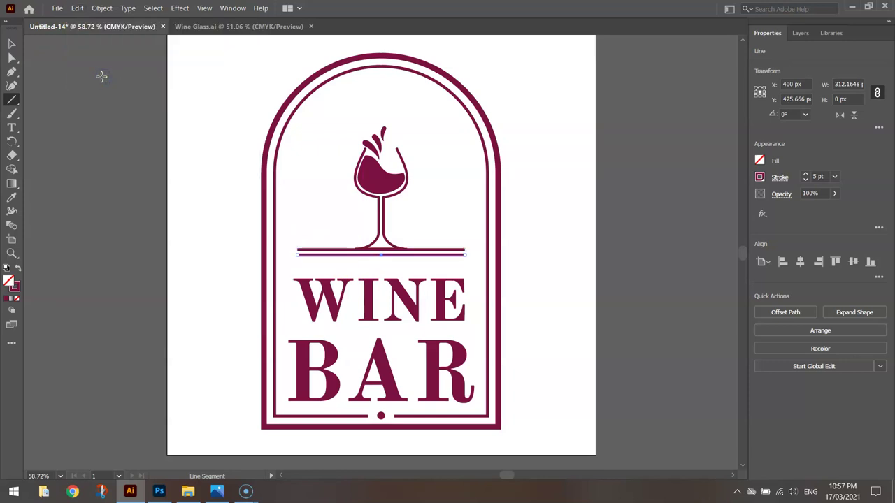
Thin the copied line to a 2 pt stroke and compare with the reference logo.
{"action": "left_click", "coordinate": [804, 180]}
{"action": "left_click", "coordinate": [805, 180]}
{"action": "left_click", "coordinate": [805, 180]}
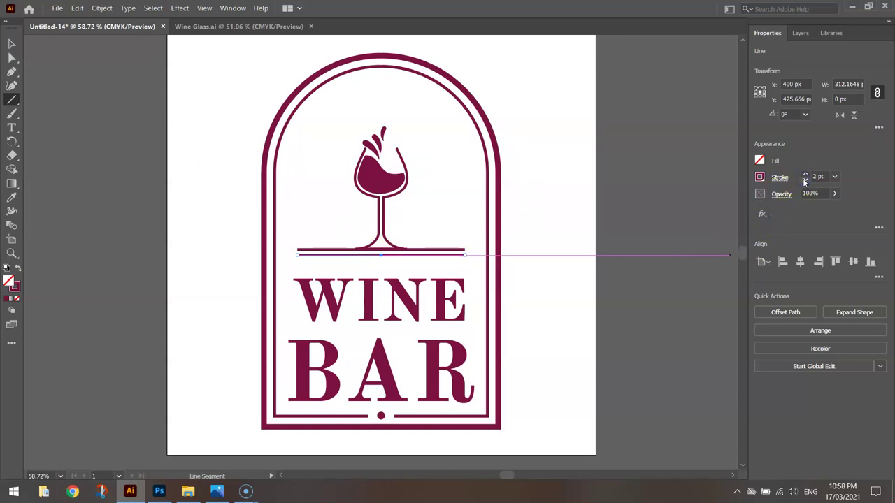
{"action": "left_click", "coordinate": [11, 43]}
{"action": "left_click", "coordinate": [100, 76]}
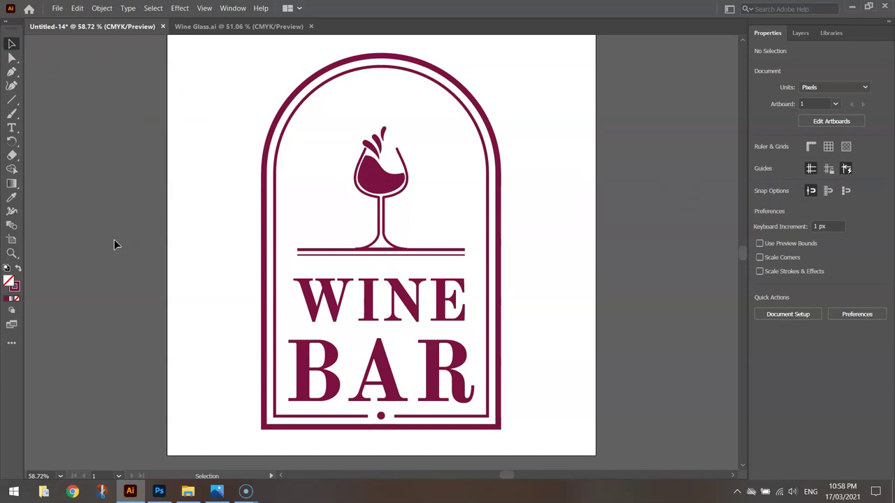
{"action": "key", "text": "alt+Tab"}
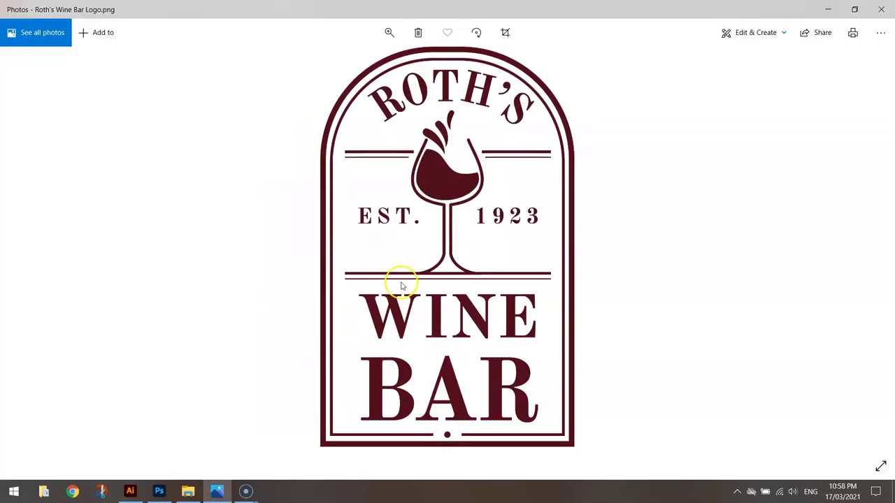
{"action": "key", "text": "alt+Tab"}
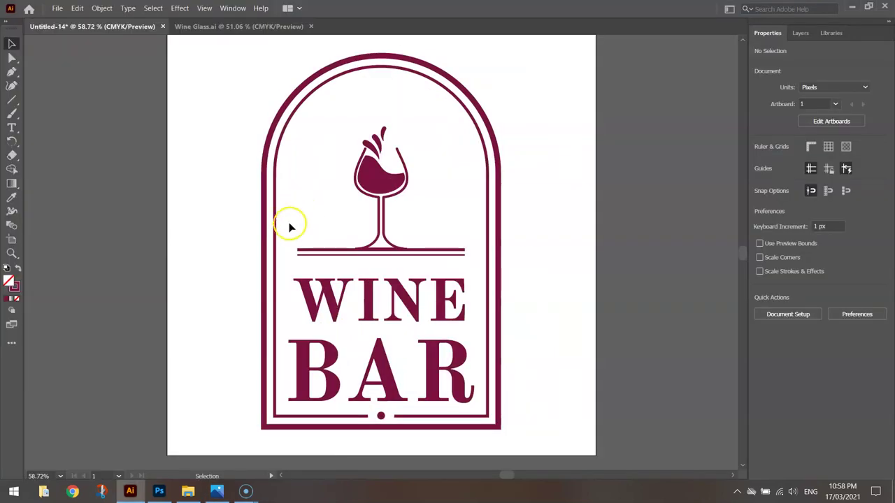
Select the line under the glass and paste a copy in front.
{"action": "left_click", "coordinate": [308, 255]}
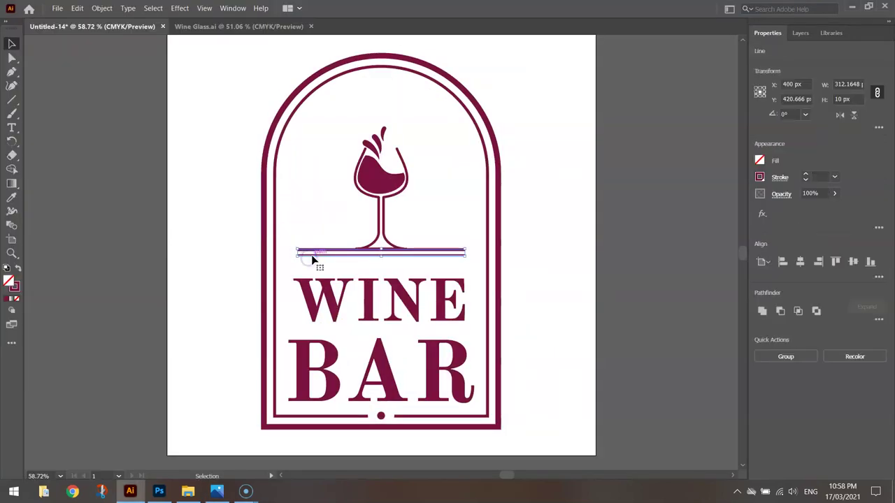
{"action": "left_click", "coordinate": [77, 7]}
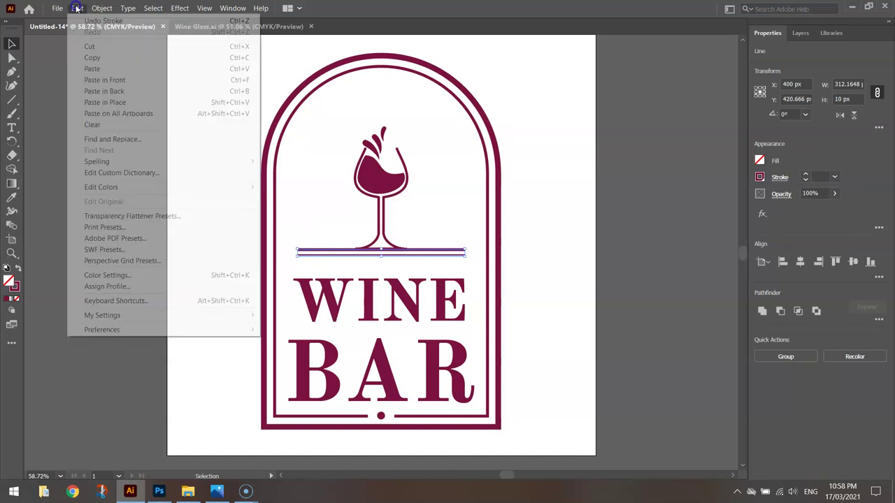
{"action": "left_click", "coordinate": [96, 64]}
{"action": "left_click", "coordinate": [77, 7]}
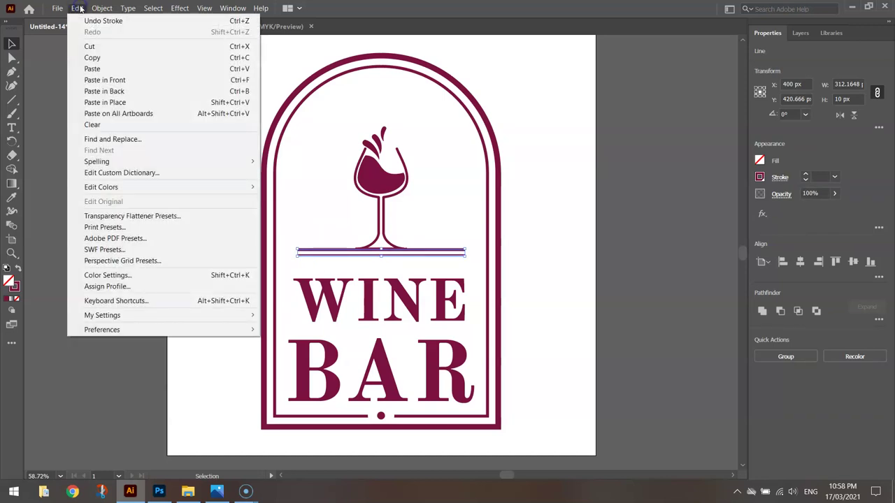
{"action": "left_click", "coordinate": [109, 80]}
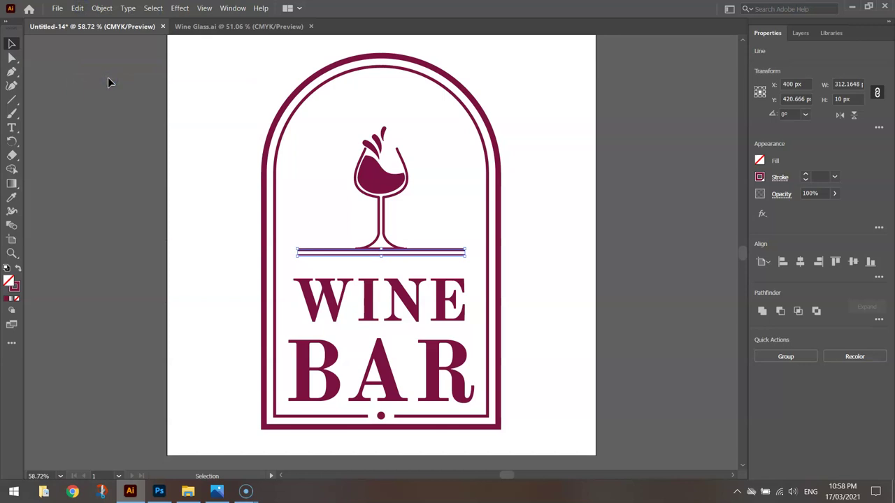
Nudge the copy up to Y 250.666 px across the glass bowl, checking the reference.
{"action": "key", "text": "shift+Up"}
{"action": "key", "text": "shift+Up"}
{"action": "key", "text": "shift+Up"}
{"action": "key", "text": "shift+Up"}
{"action": "key", "text": "shift+Up"}
{"action": "key", "text": "shift+Up"}
{"action": "key", "text": "shift+Up"}
{"action": "key", "text": "shift+Up"}
{"action": "key", "text": "shift+Up"}
{"action": "key", "text": "shift+Up"}
{"action": "key", "text": "shift+Up"}
{"action": "key", "text": "shift+Up"}
{"action": "key", "text": "shift+Up"}
{"action": "key", "text": "shift+Up"}
{"action": "key", "text": "shift+Up"}
{"action": "key", "text": "shift+Up"}
{"action": "key", "text": "shift+Up"}
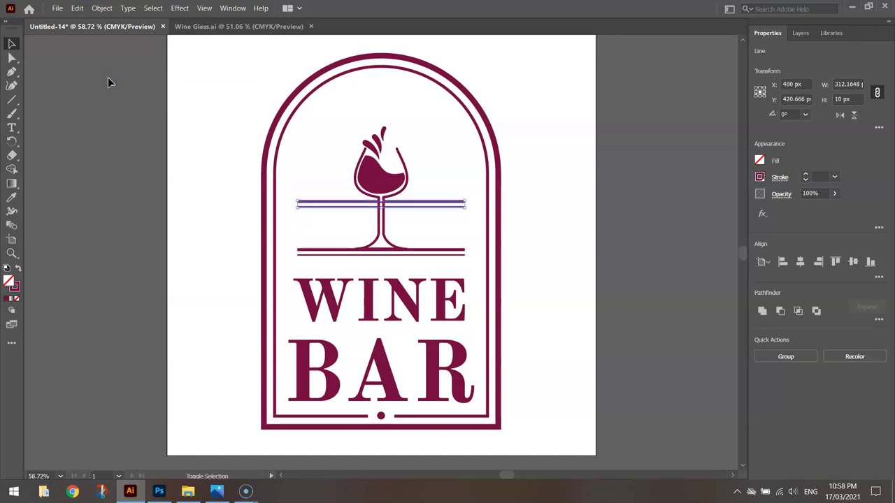
{"action": "key", "text": "shift+Up"}
{"action": "key", "text": "shift+Up"}
{"action": "key", "text": "shift+Up"}
{"action": "key", "text": "shift+Up"}
{"action": "key", "text": "shift+Up"}
{"action": "key", "text": "shift+Up"}
{"action": "key", "text": "alt+Tab"}
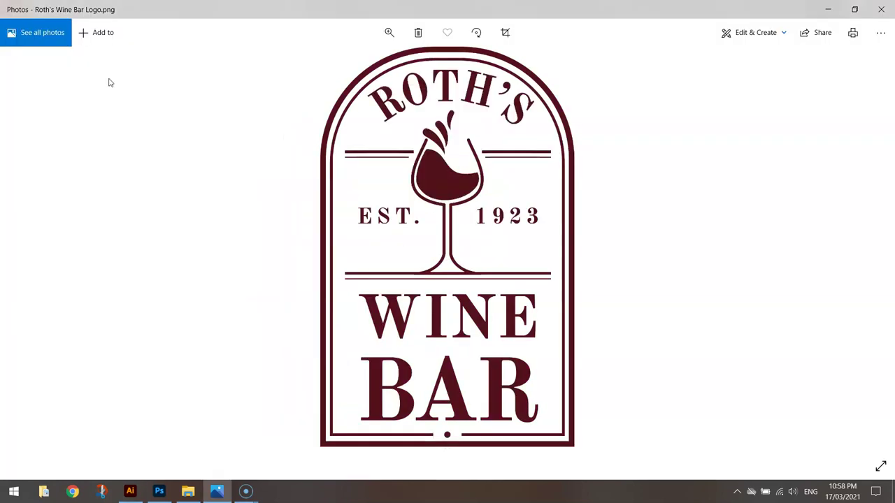
{"action": "key", "text": "alt+Tab"}
{"action": "key", "text": "shift+Up"}
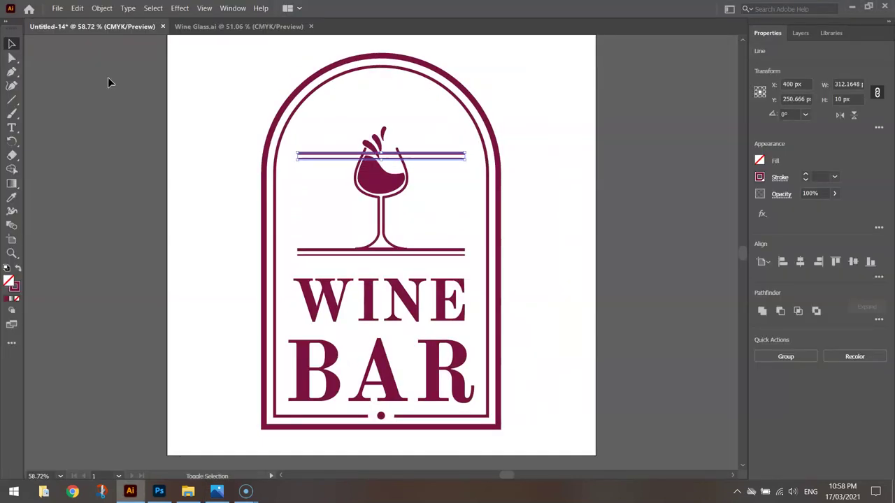
{"action": "key", "text": "alt+Tab"}
{"action": "key", "text": "alt+Tab"}
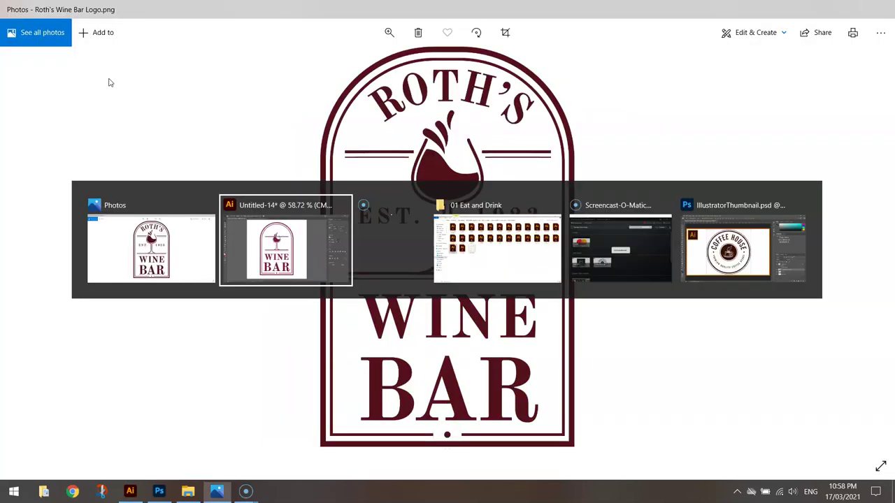
{"action": "key", "text": "shift+Down"}
{"action": "key", "text": "shift+Down"}
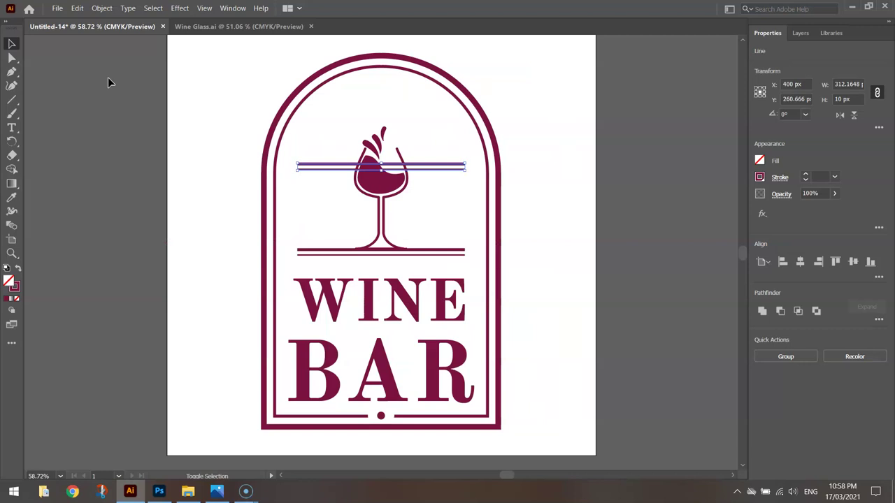
{"action": "key", "text": "shift+Up"}
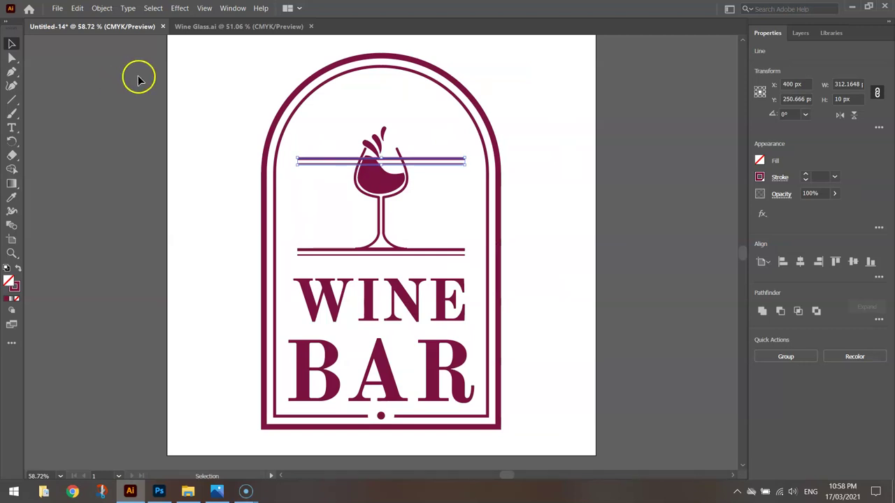
{"action": "left_click", "coordinate": [634, 129]}
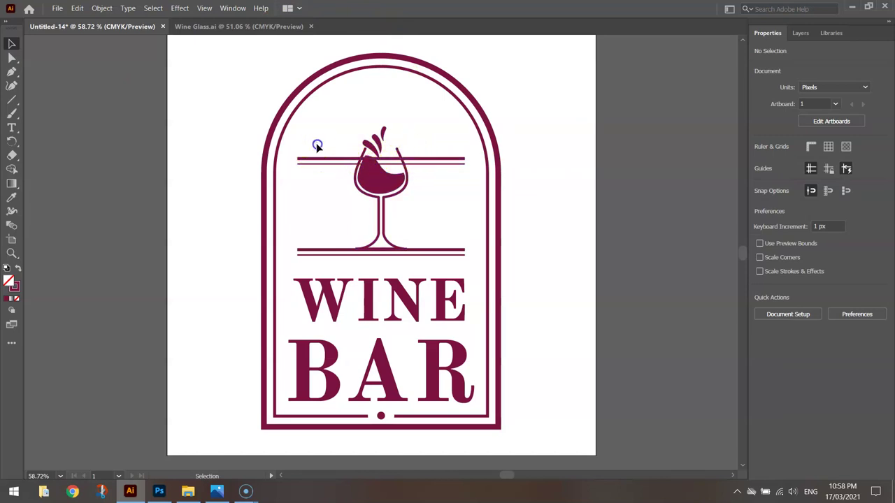
Erase the upper line where it crosses the wine glass, leaving segments on each side.
{"action": "left_click_drag", "start_coordinate": [330, 179], "coordinate": [329, 180]}
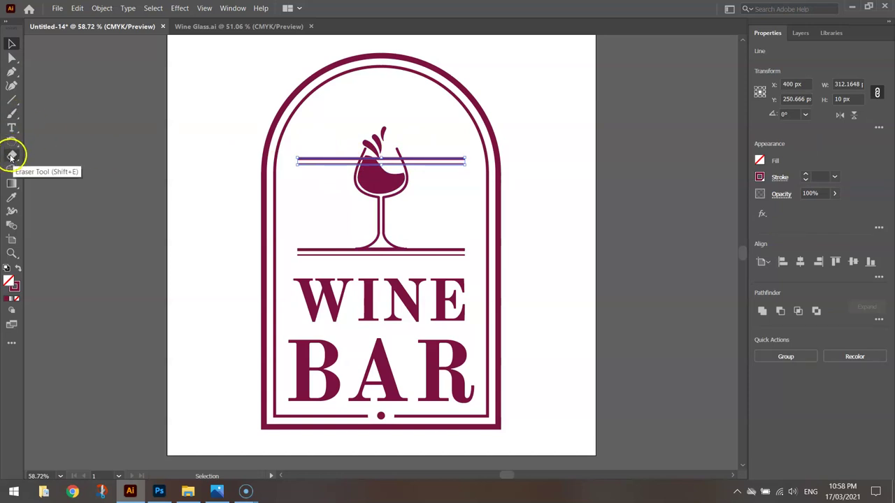
{"action": "left_click", "coordinate": [11, 155]}
{"action": "scroll", "coordinate": [376, 166], "scroll_direction": "up", "scroll_amount": 4}
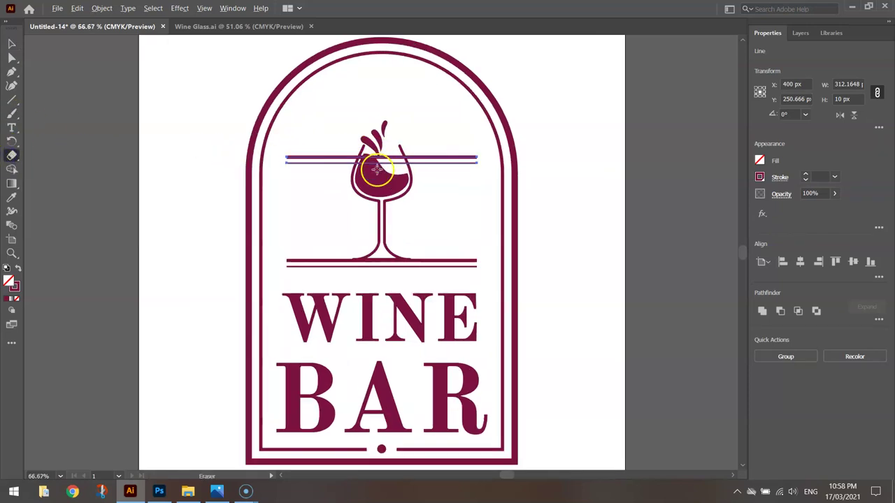
{"action": "mouse_move", "coordinate": [331, 130]}
{"action": "left_mouse_down"}
{"action": "mouse_move", "coordinate": [328, 153]}
{"action": "mouse_move", "coordinate": [352, 122]}
{"action": "mouse_move", "coordinate": [354, 130]}
{"action": "mouse_move", "coordinate": [387, 120]}
{"action": "mouse_move", "coordinate": [396, 125]}
{"action": "mouse_move", "coordinate": [384, 132]}
{"action": "mouse_move", "coordinate": [399, 147]}
{"action": "mouse_move", "coordinate": [384, 153]}
{"action": "mouse_move", "coordinate": [469, 154]}
{"action": "mouse_move", "coordinate": [456, 137]}
{"action": "mouse_move", "coordinate": [399, 135]}
{"action": "mouse_move", "coordinate": [444, 158]}
{"action": "mouse_move", "coordinate": [368, 158]}
{"action": "mouse_move", "coordinate": [320, 128]}
{"action": "mouse_move", "coordinate": [299, 170]}
{"action": "left_mouse_up"}
{"action": "key", "text": "ctrl+z"}
{"action": "mouse_move", "coordinate": [470, 132]}
{"action": "left_mouse_down"}
{"action": "mouse_move", "coordinate": [482, 156]}
{"action": "mouse_move", "coordinate": [479, 127]}
{"action": "mouse_move", "coordinate": [500, 161]}
{"action": "mouse_move", "coordinate": [336, 155]}
{"action": "mouse_move", "coordinate": [308, 131]}
{"action": "mouse_move", "coordinate": [312, 121]}
{"action": "mouse_move", "coordinate": [279, 175]}
{"action": "left_mouse_up"}
{"action": "key", "text": "ctrl+z"}
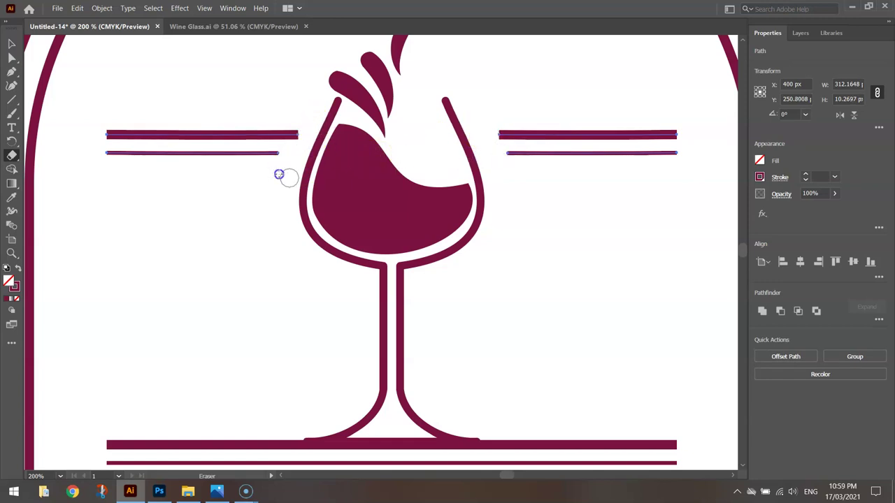
{"action": "key", "text": "ctrl+1"}
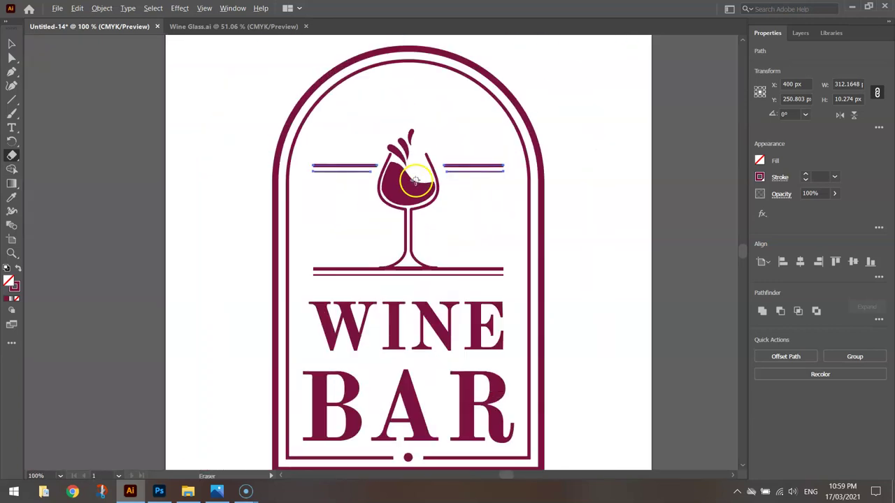
{"action": "left_click", "coordinate": [11, 43]}
{"action": "left_click", "coordinate": [80, 80]}
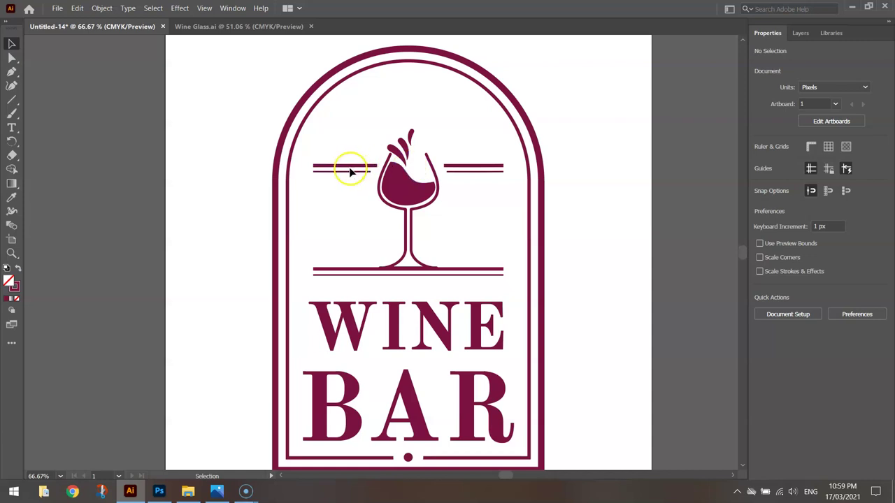
Type the text 'EST.' beside the wine glass after checking the reference logo.
{"action": "key", "text": "alt+Tab"}
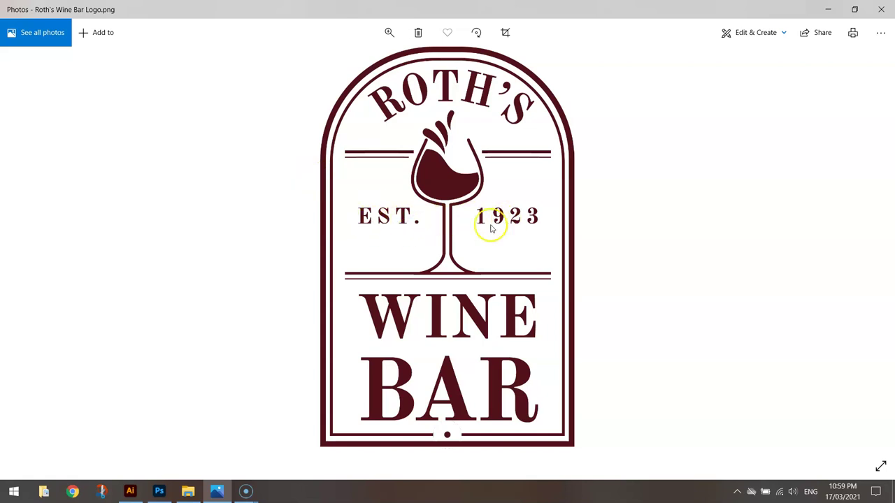
{"action": "key", "text": "Right"}
{"action": "key", "text": "alt+Tab"}
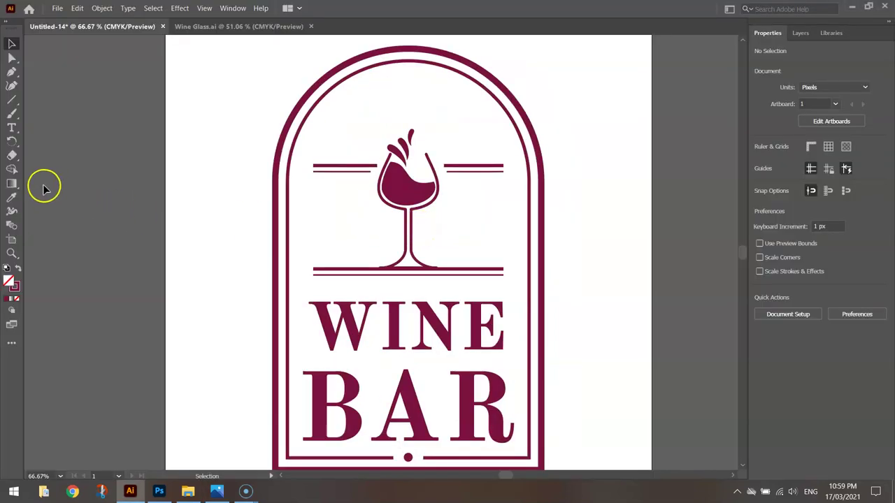
{"action": "left_click", "coordinate": [11, 128]}
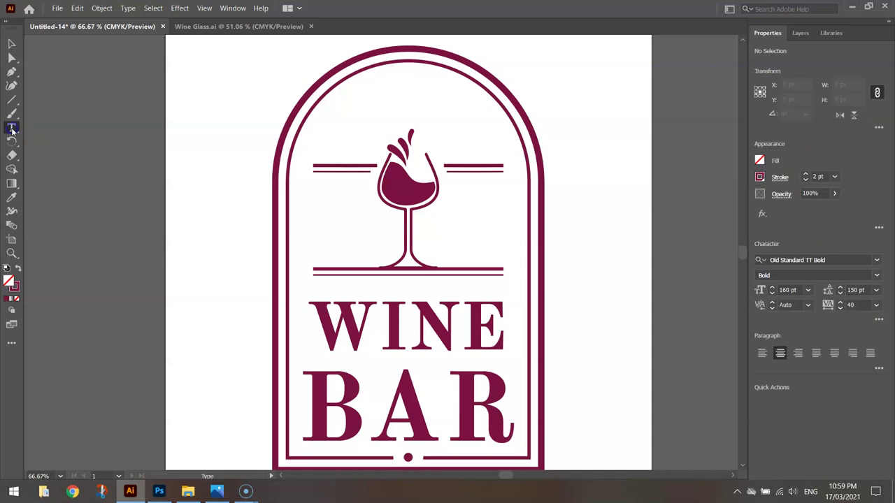
{"action": "left_click", "coordinate": [319, 222]}
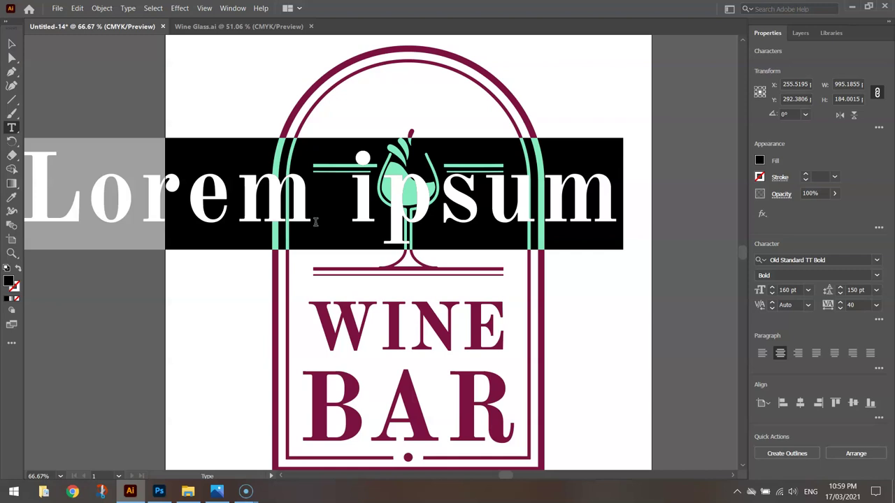
{"action": "type", "text": "EST."}
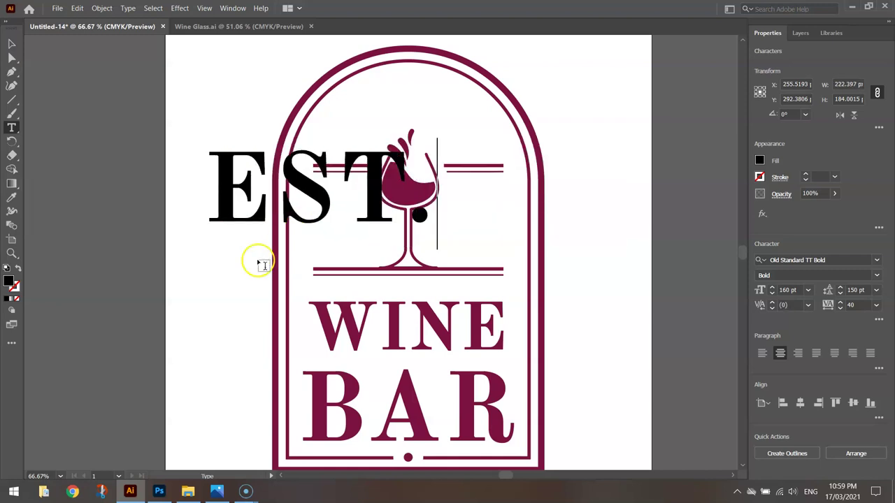
{"action": "left_click", "coordinate": [11, 43]}
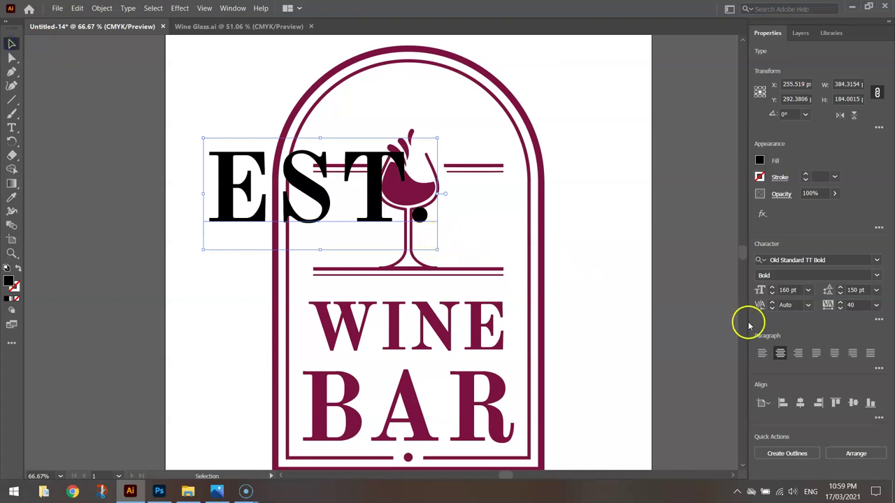
Set EST. to 40 pt font size with tracking 20.
{"action": "left_click", "coordinate": [790, 292]}
{"action": "left_click", "coordinate": [807, 291]}
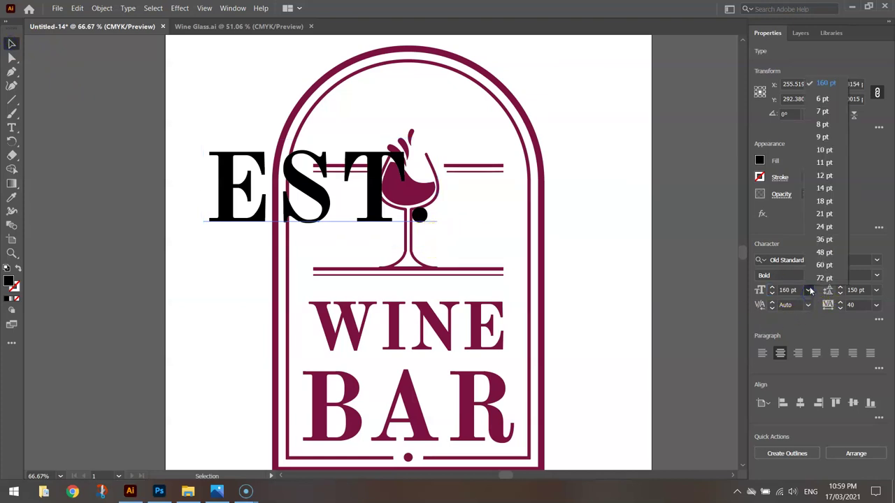
{"action": "left_click", "coordinate": [822, 240]}
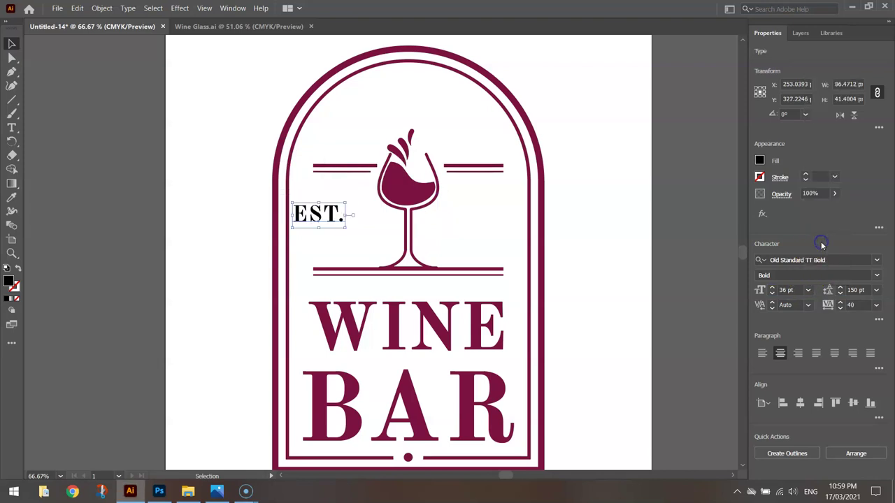
{"action": "left_click", "coordinate": [790, 290]}
{"action": "key", "text": "Up"}
{"action": "key", "text": "Up"}
{"action": "key", "text": "Up"}
{"action": "key", "text": "Up"}
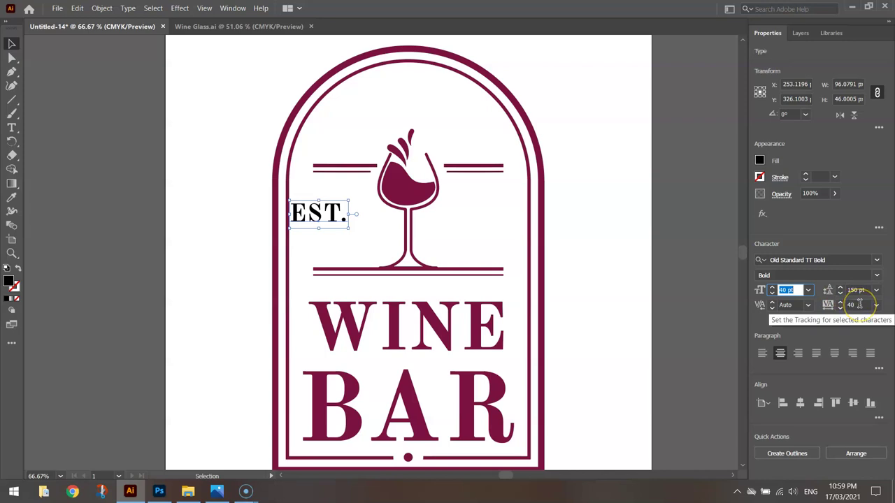
{"action": "left_click", "coordinate": [859, 304]}
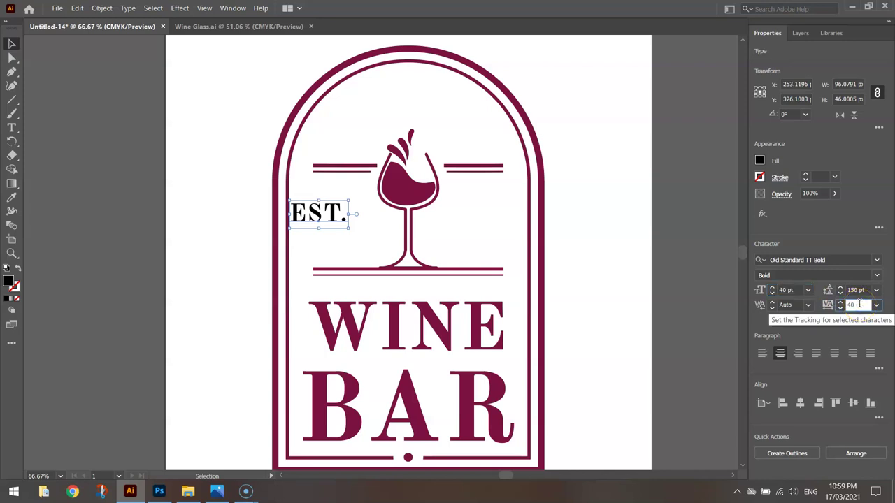
{"action": "key", "text": "Down"}
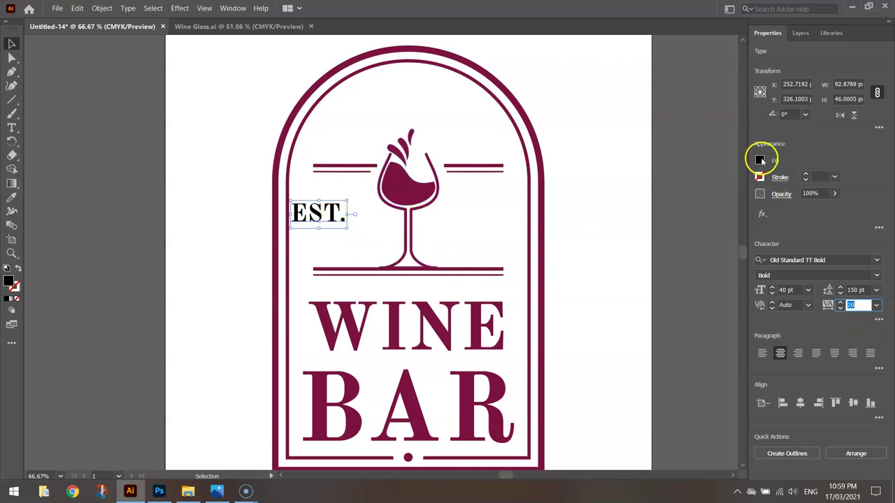
Colour EST. maroon and position it left of the glass stem.
{"action": "left_click", "coordinate": [760, 160]}
{"action": "left_click", "coordinate": [660, 225]}
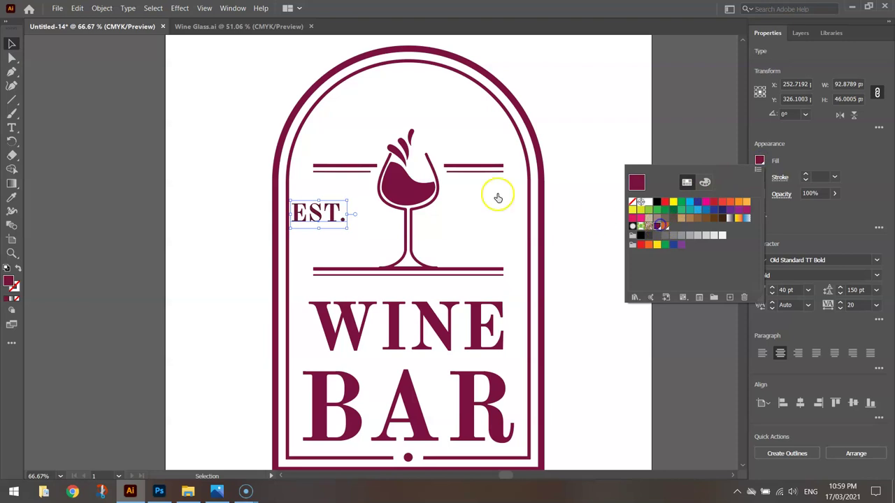
{"action": "left_click", "coordinate": [12, 46]}
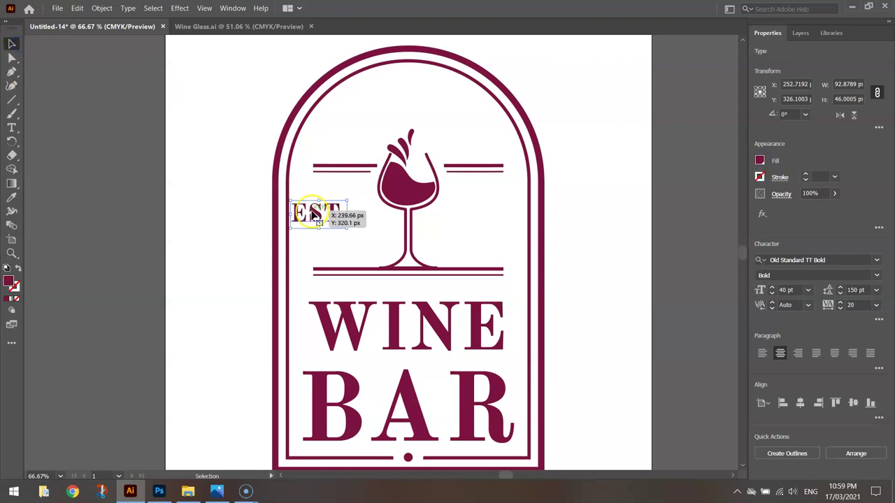
{"action": "left_click_drag", "start_coordinate": [314, 215], "coordinate": [342, 222]}
{"action": "left_click", "coordinate": [196, 207]}
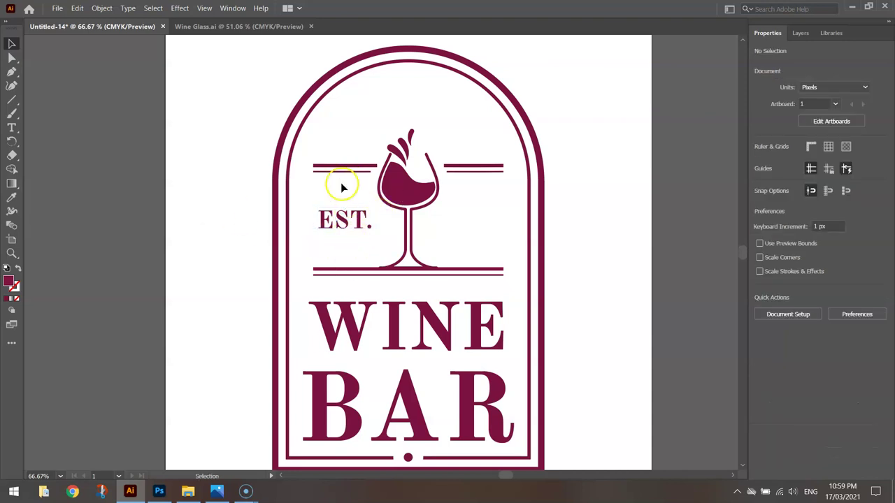
{"action": "left_click_drag", "start_coordinate": [341, 222], "coordinate": [343, 223]}
Copy EST., paste it in front and shift the copy right of the glass.
{"action": "left_click", "coordinate": [77, 9]}
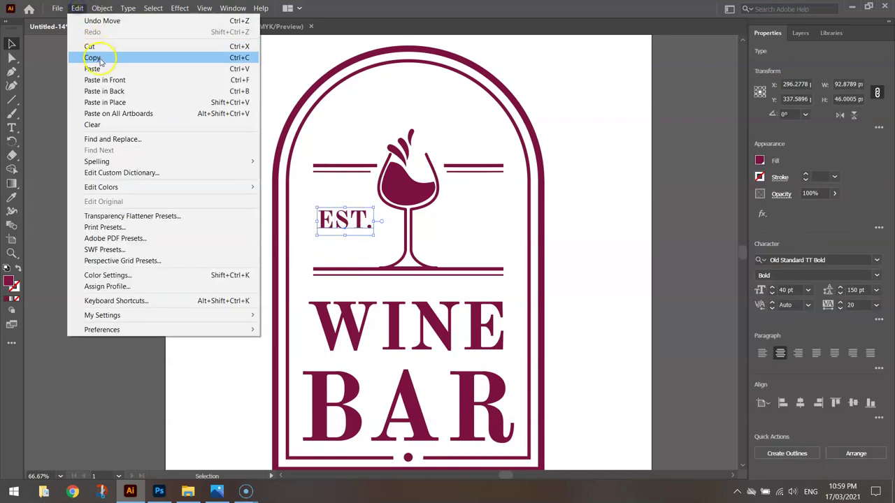
{"action": "left_click", "coordinate": [92, 58]}
{"action": "left_click", "coordinate": [77, 8]}
{"action": "left_click", "coordinate": [103, 81]}
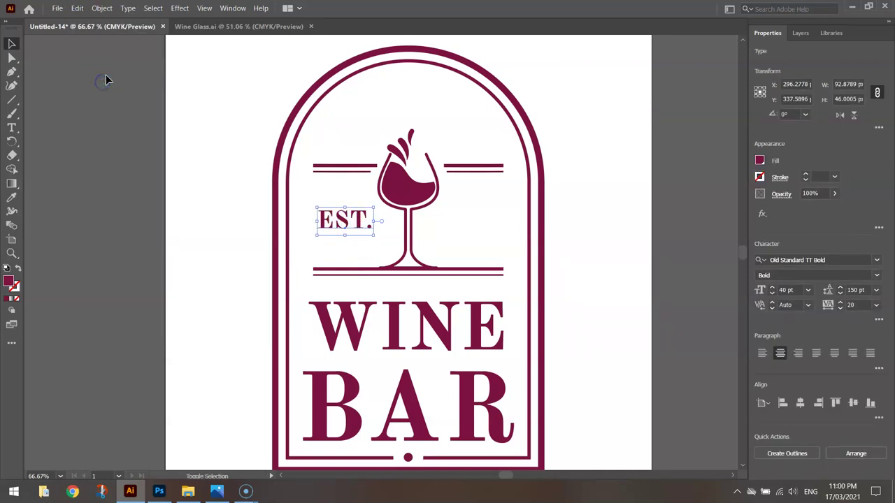
{"action": "key", "text": "shift+Right"}
{"action": "key", "text": "shift+Right"}
{"action": "key", "text": "shift+Right"}
{"action": "key", "text": "shift+Right"}
{"action": "key", "text": "shift+Right"}
{"action": "key", "text": "shift+Right"}
{"action": "key", "text": "shift+Right"}
{"action": "key", "text": "shift+Right"}
{"action": "key", "text": "shift+Right"}
{"action": "key", "text": "shift+Right"}
{"action": "key", "text": "shift+Right"}
{"action": "key", "text": "shift+Right"}
{"action": "key", "text": "shift+Right"}
{"action": "key", "text": "shift+Right"}
{"action": "key", "text": "shift+Right"}
{"action": "key", "text": "shift+Right"}
{"action": "key", "text": "shift+Right"}
{"action": "key", "text": "shift+Right"}
{"action": "key", "text": "shift+Right"}
{"action": "key", "text": "shift+Right"}
{"action": "key", "text": "shift+Right"}
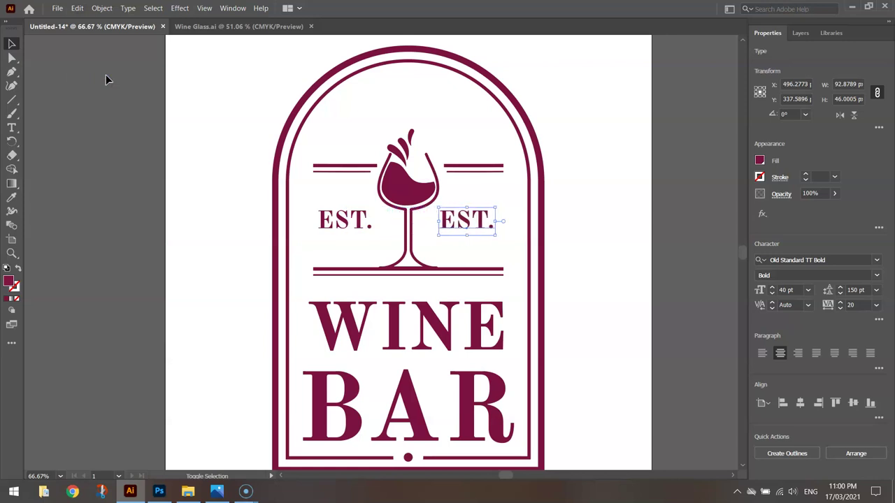
Change the copied text to '1923' so the date line reads EST. 1923.
{"action": "left_click", "coordinate": [455, 221]}
{"action": "double_click", "coordinate": [455, 220]}
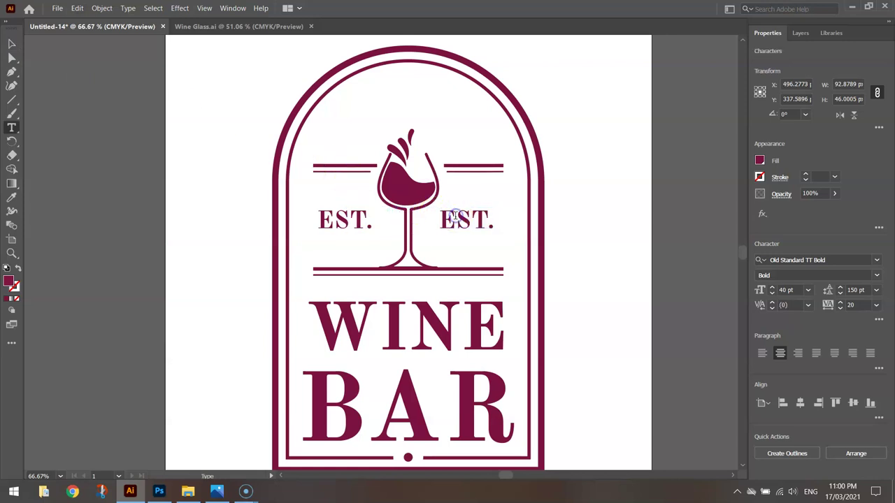
{"action": "triple_click", "coordinate": [478, 219]}
{"action": "type", "text": "1923"}
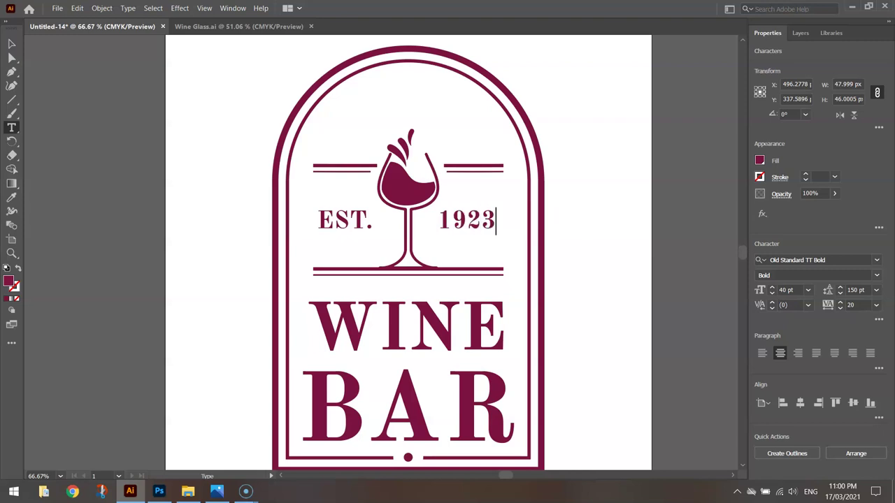
{"action": "left_click", "coordinate": [12, 44]}
{"action": "left_click", "coordinate": [170, 184]}
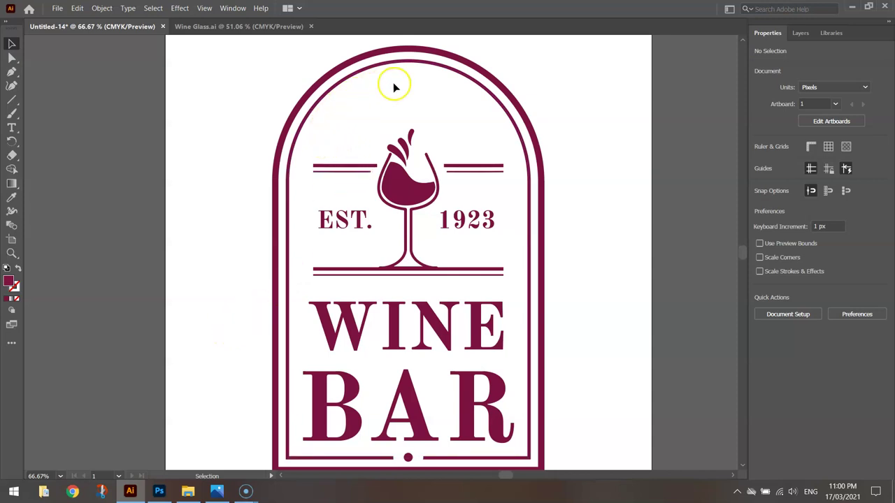
Compare with the reference logo, then select and copy the inner arch outline.
{"action": "key", "text": "alt+Tab"}
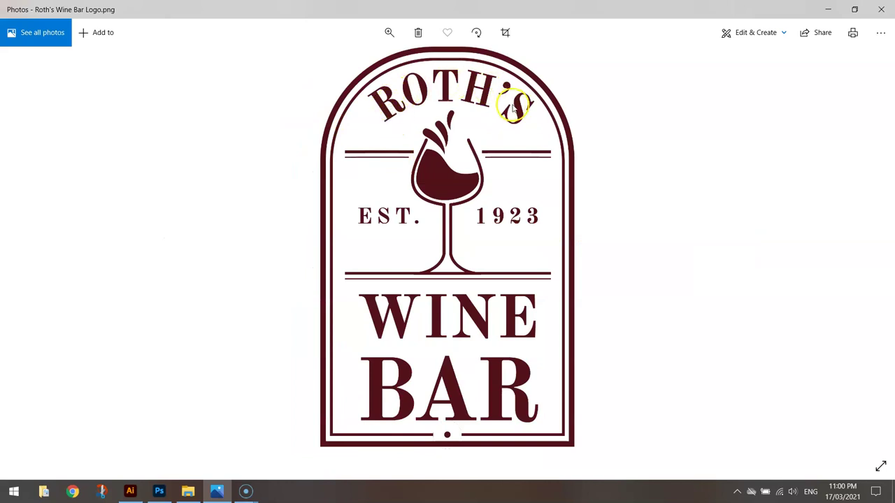
{"action": "key", "text": "alt+Tab"}
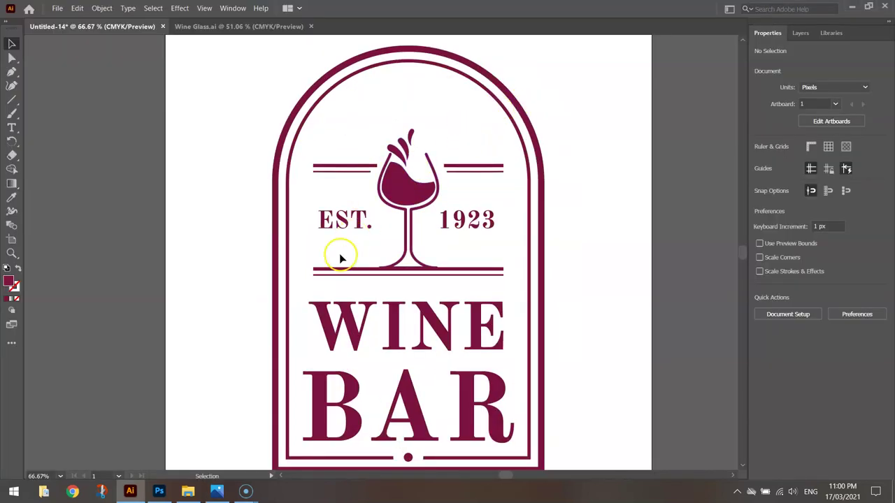
{"action": "left_click", "coordinate": [351, 77]}
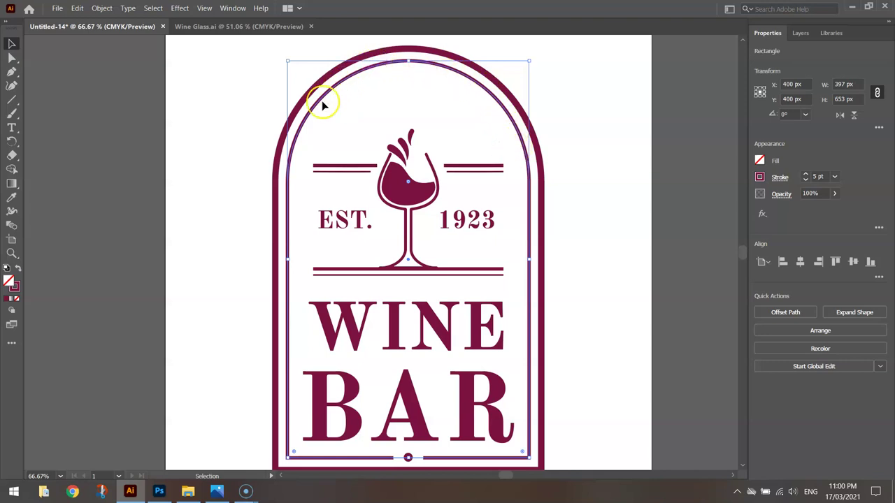
{"action": "left_click", "coordinate": [76, 10]}
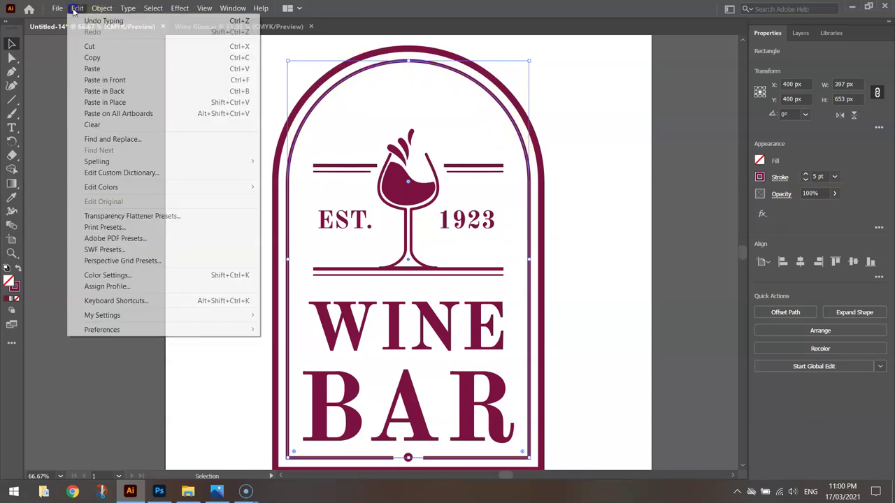
{"action": "left_click", "coordinate": [92, 57]}
{"action": "left_click", "coordinate": [75, 8]}
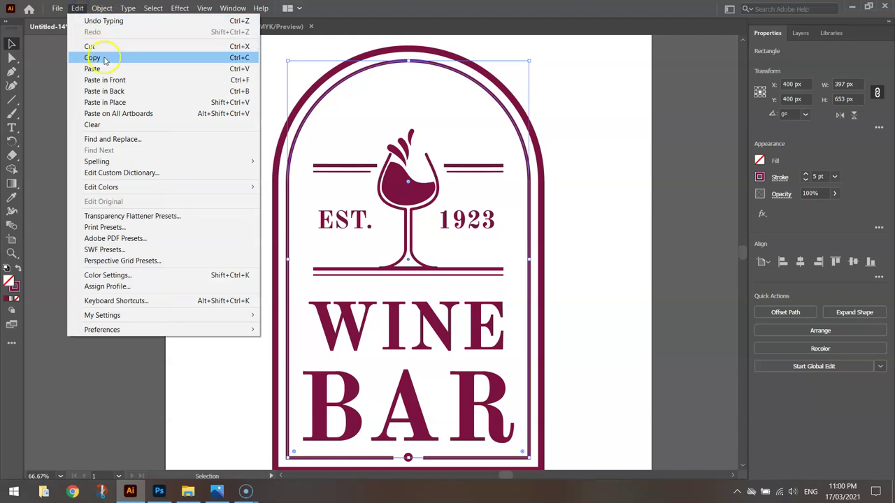
{"action": "left_click", "coordinate": [105, 59]}
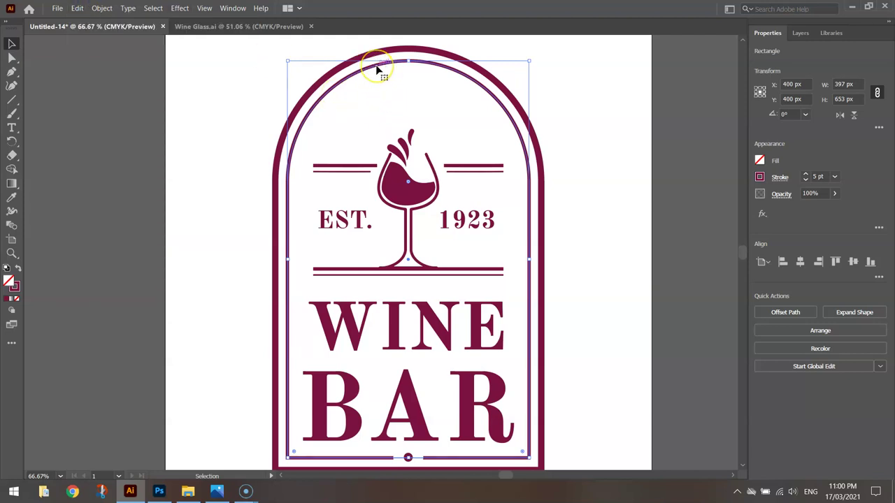
Offset the inner arch path by -20 px, creating a 357 × 613 px inner outline.
{"action": "left_click", "coordinate": [776, 312]}
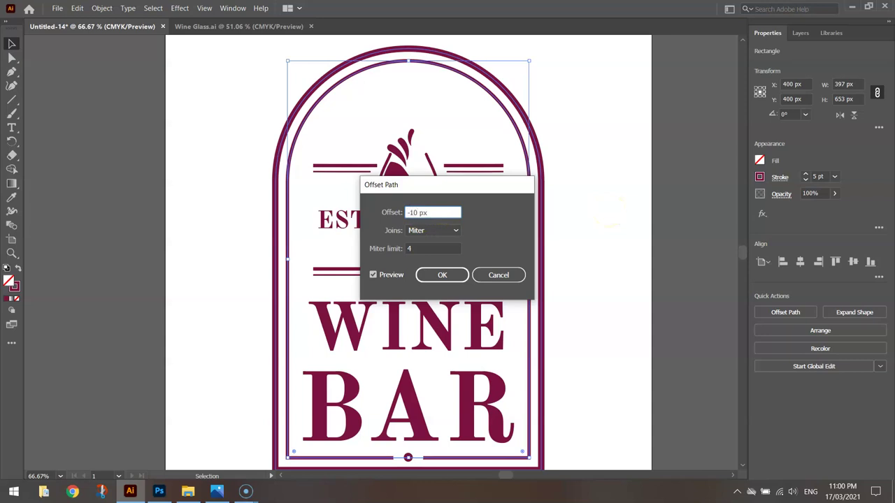
{"action": "key", "text": "Tab"}
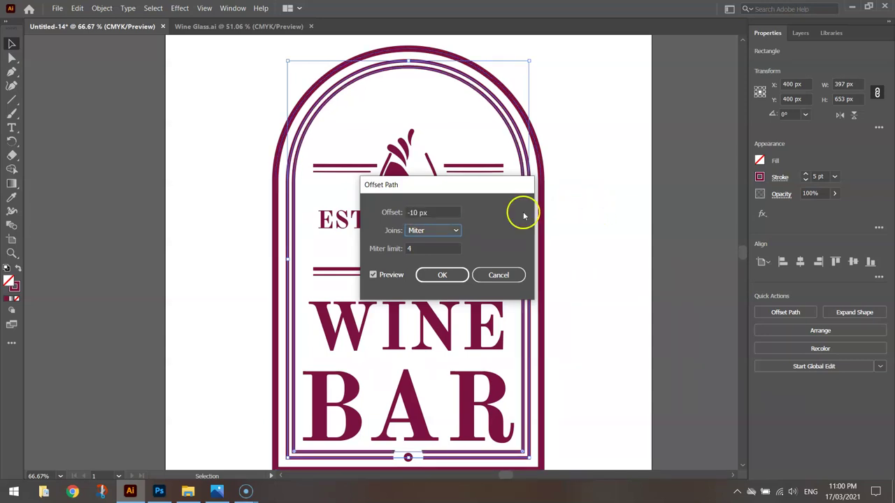
{"action": "left_click", "coordinate": [412, 211]}
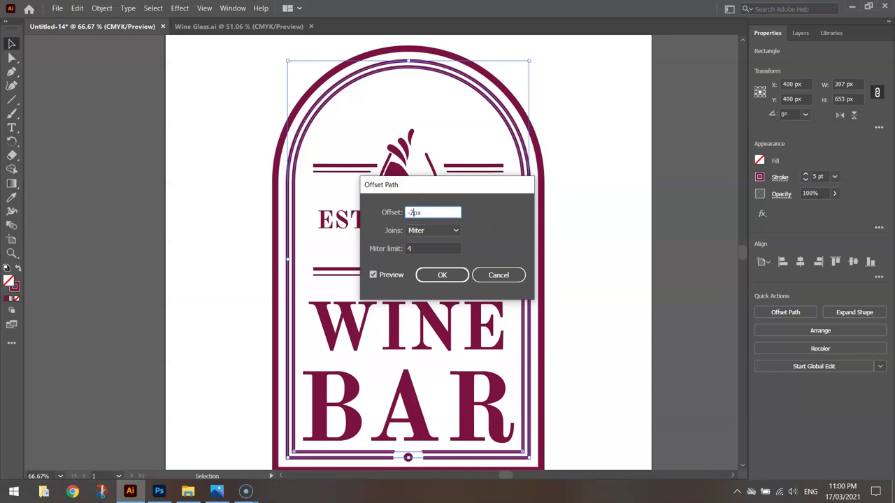
{"action": "type", "text": "-20"}
{"action": "key", "text": "Tab"}
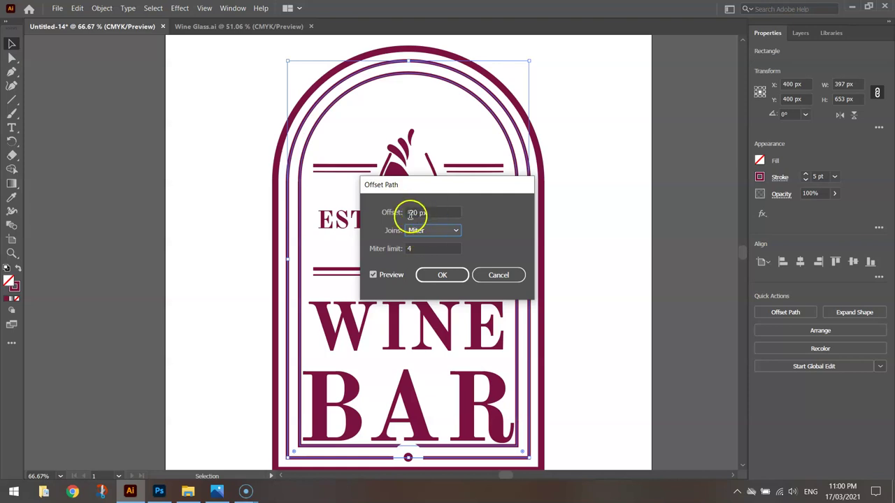
{"action": "left_click", "coordinate": [441, 274]}
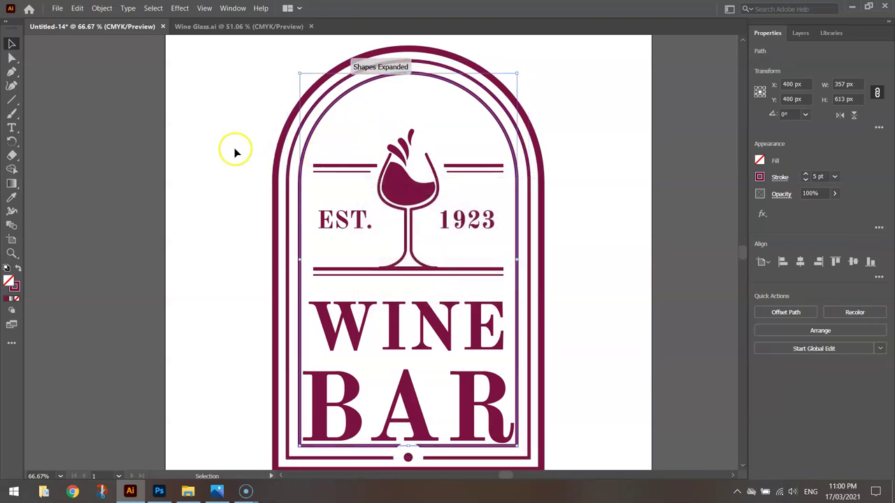
{"action": "left_click", "coordinate": [211, 145]}
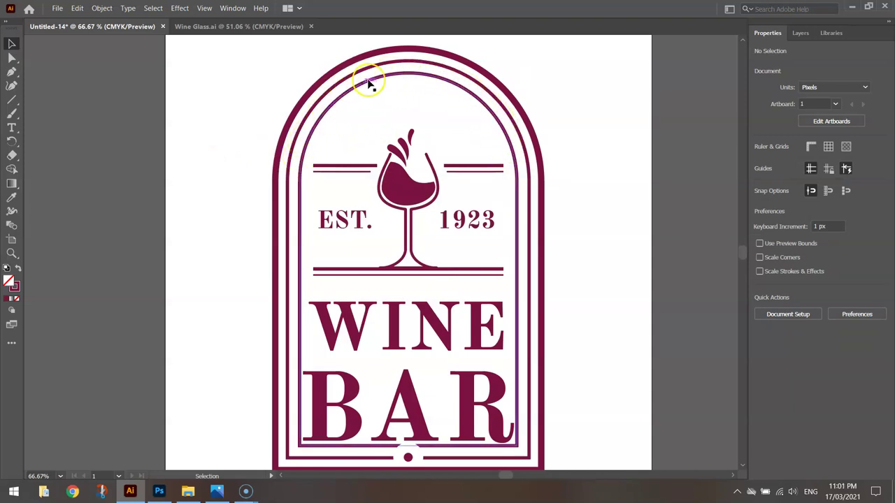
With the Type on a Path tool, type ROTH'S along the innermost arch and select it all.
{"action": "left_click", "coordinate": [11, 129]}
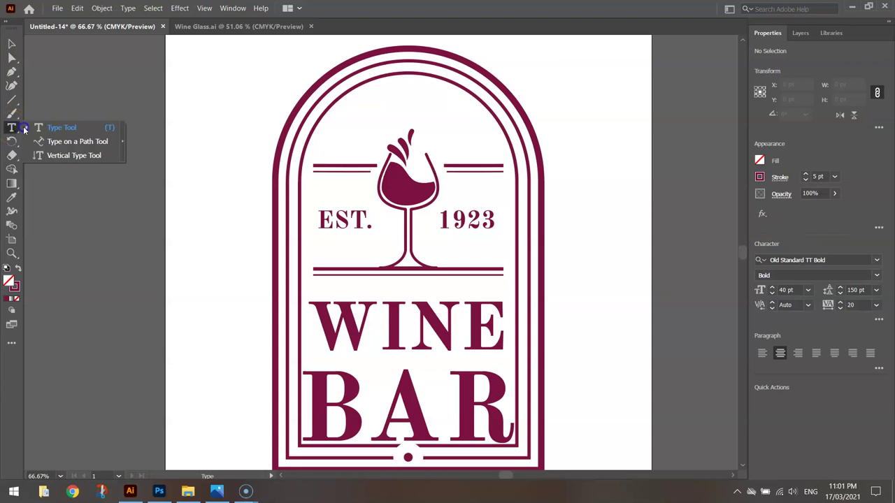
{"action": "left_click", "coordinate": [68, 142]}
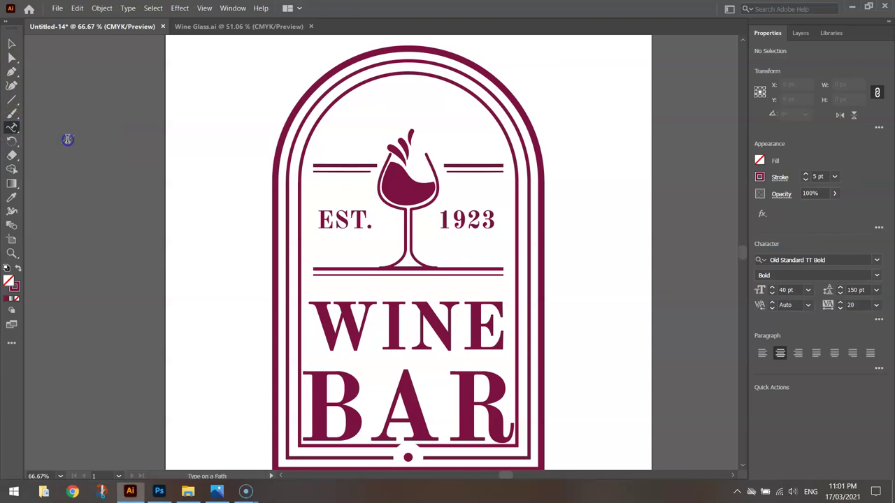
{"action": "left_click", "coordinate": [306, 145]}
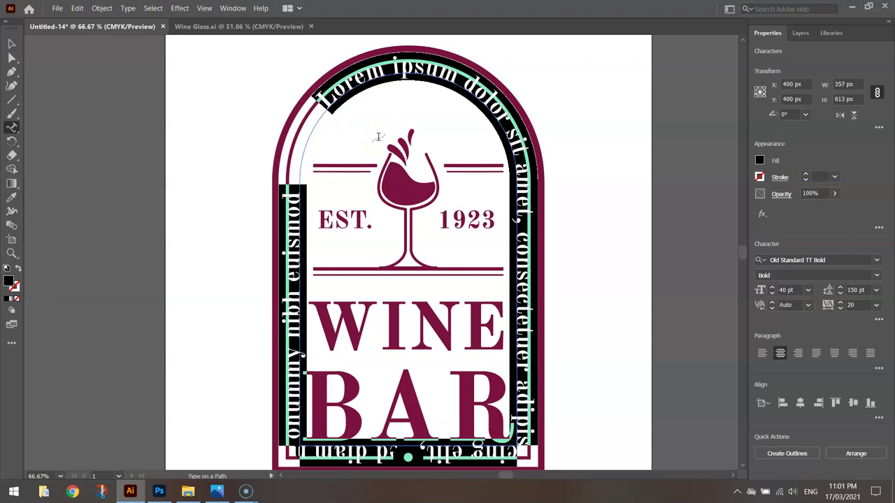
{"action": "type", "text": "ROTH"}
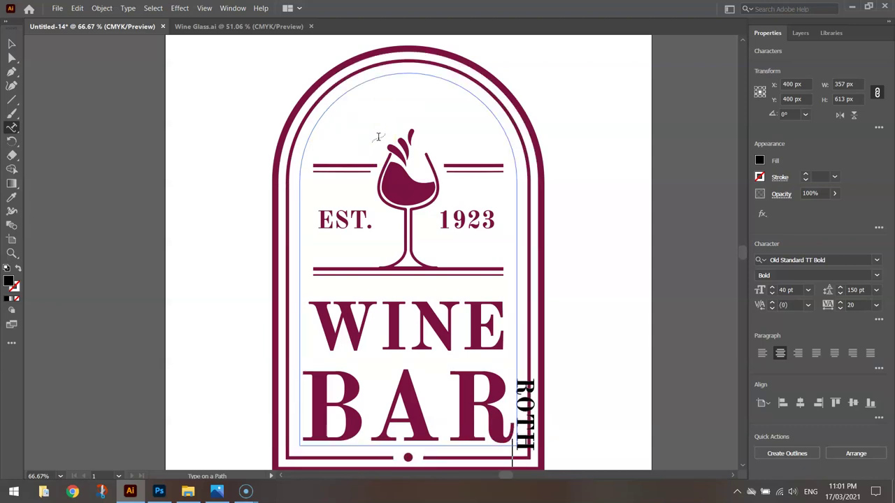
{"action": "type", "text": "'S"}
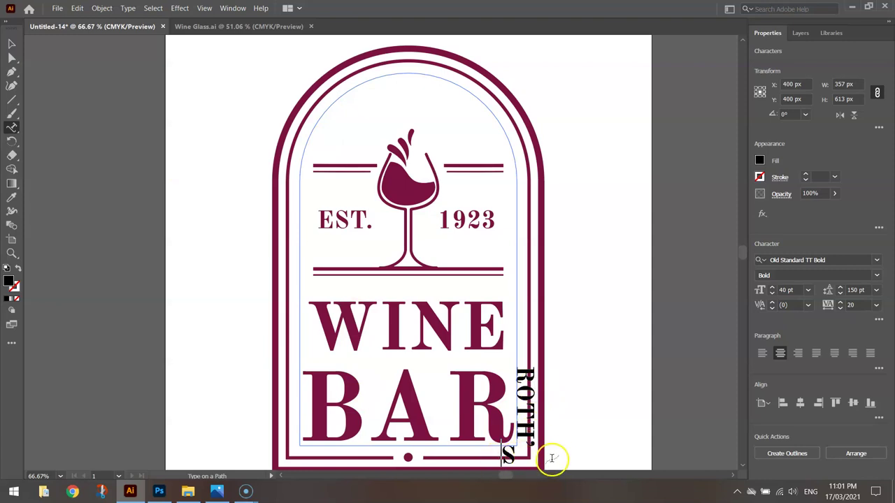
{"action": "scroll", "coordinate": [588, 402], "scroll_direction": "down", "scroll_amount": 2}
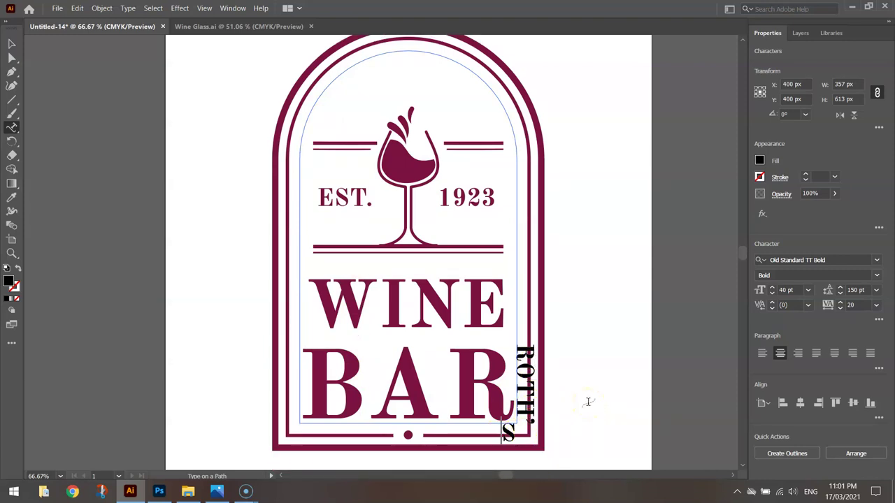
{"action": "key", "text": "ctrl+a"}
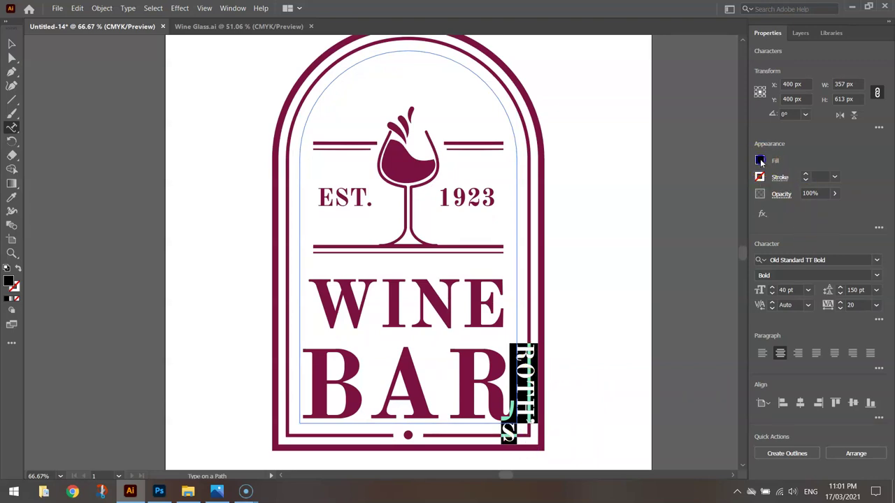
Fill ROTH'S with the wine colour and enlarge it to 80 pt.
{"action": "left_click", "coordinate": [760, 160]}
{"action": "left_click", "coordinate": [658, 227]}
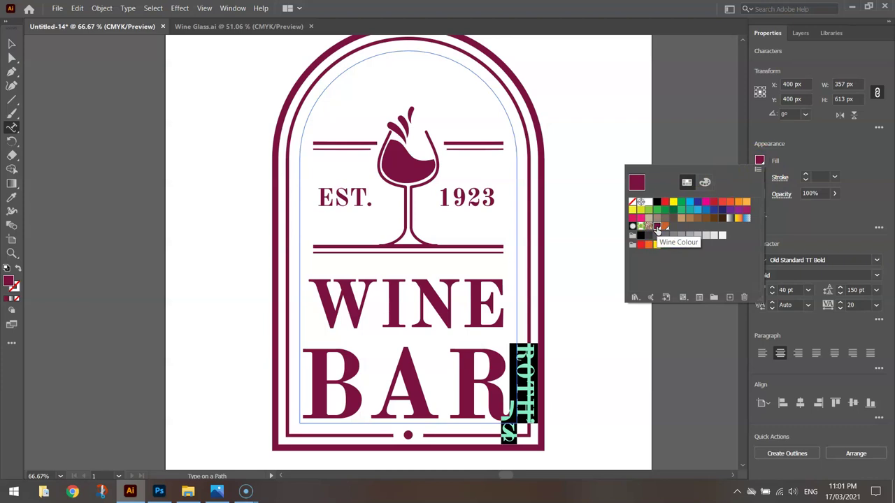
{"action": "left_click", "coordinate": [809, 291]}
{"action": "left_click", "coordinate": [809, 292]}
{"action": "left_click", "coordinate": [825, 278]}
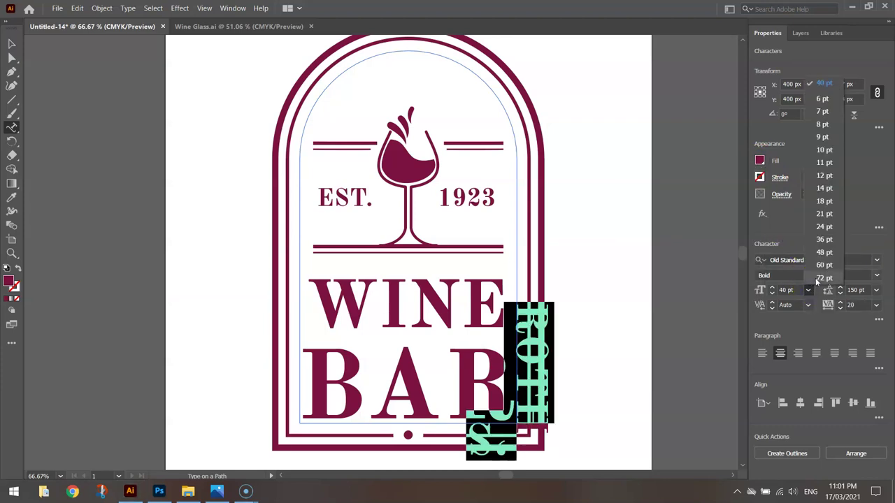
{"action": "left_click", "coordinate": [792, 292]}
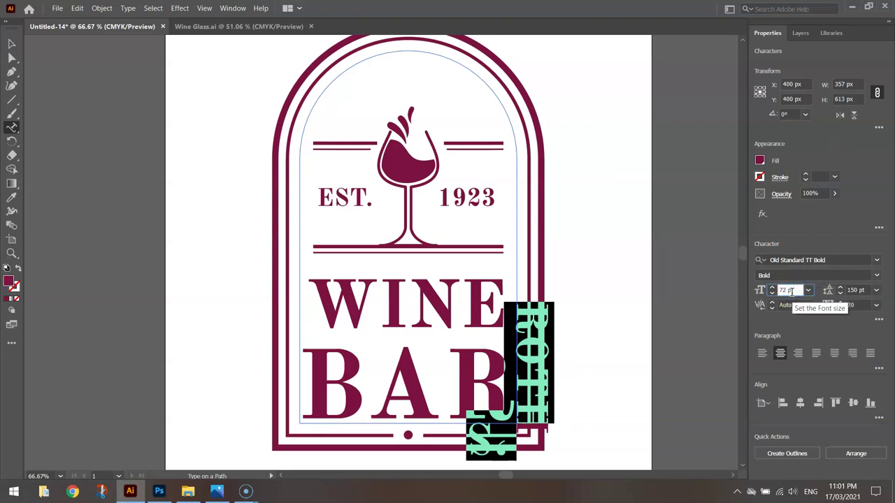
{"action": "type", "text": "80"}
{"action": "key", "text": "Return"}
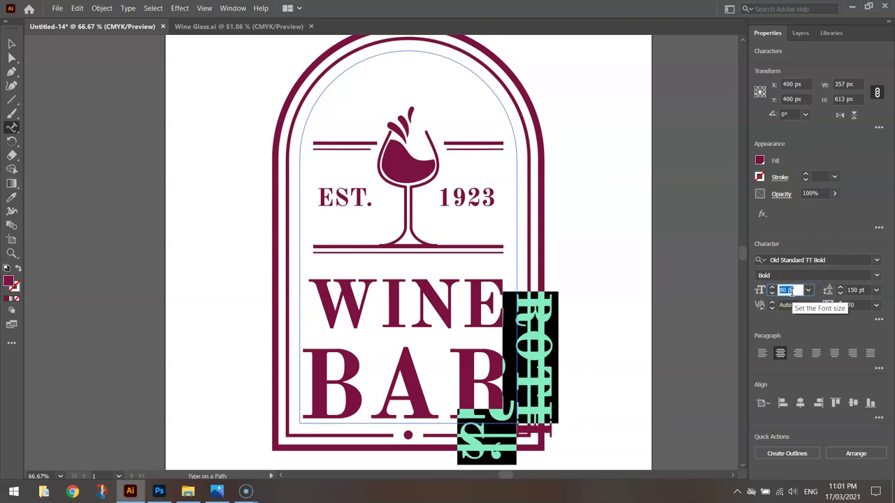
Raise the tracking of ROTH'S to 50.
{"action": "left_click", "coordinate": [865, 307]}
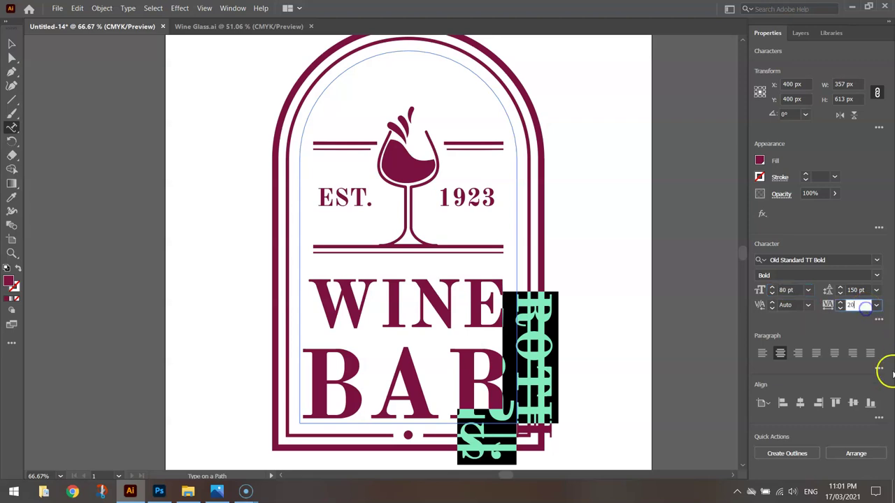
{"action": "type", "text": "50"}
{"action": "key", "text": "Return"}
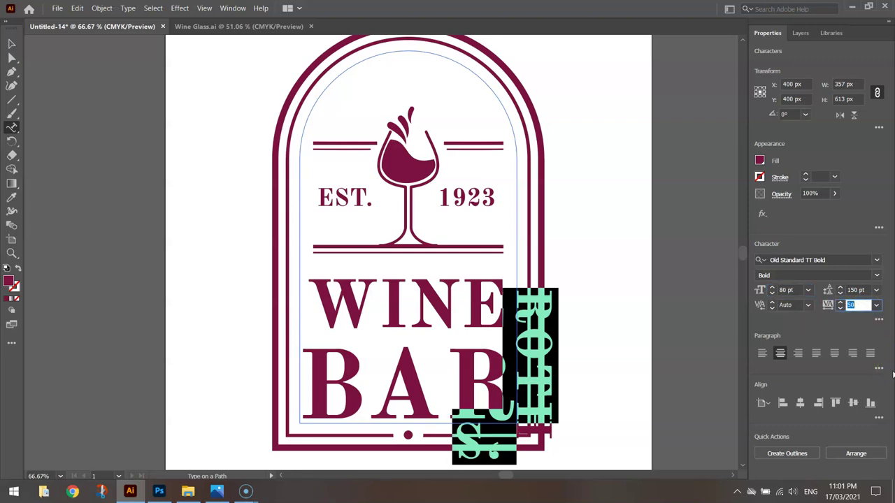
Slide ROTH'S up the arch path until it sits centred across the rounded top.
{"action": "left_click", "coordinate": [11, 45]}
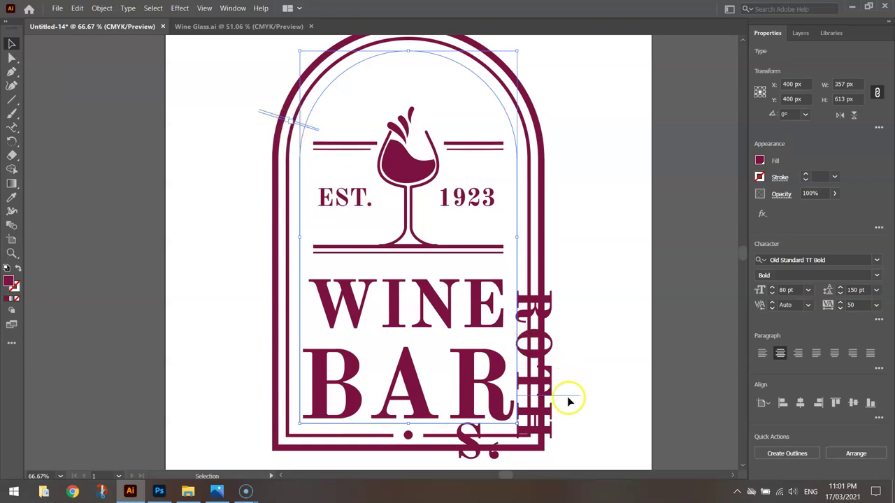
{"action": "left_click_drag", "start_coordinate": [566, 395], "coordinate": [558, 202]}
{"action": "scroll", "coordinate": [587, 230], "scroll_direction": "up", "scroll_amount": 2}
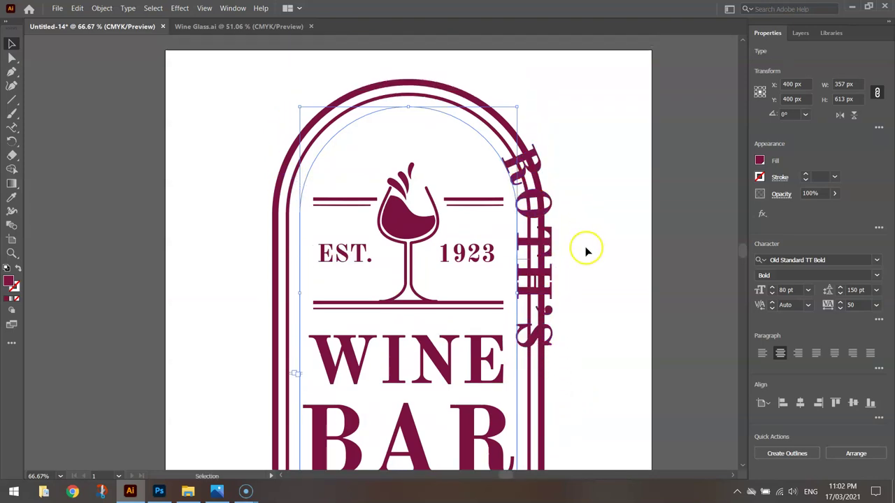
{"action": "left_click_drag", "start_coordinate": [523, 262], "coordinate": [415, 103]}
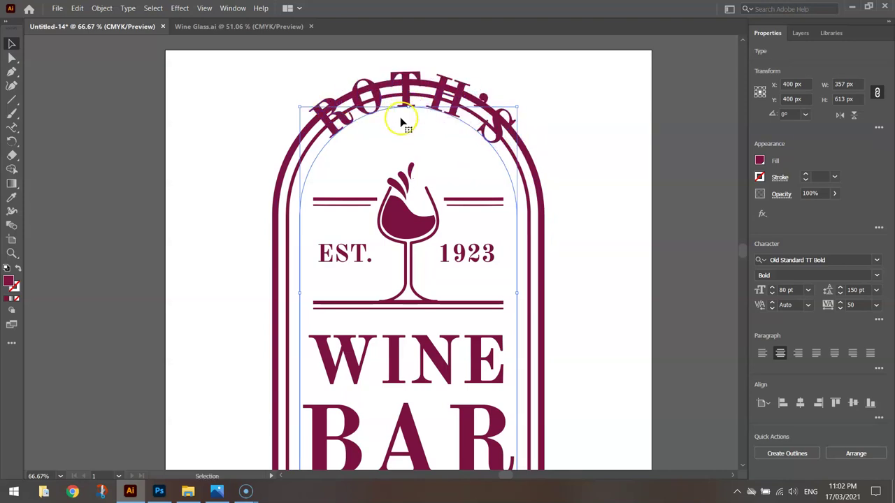
In Type on a Path Options, set Align to Path to Center with Preview on.
{"action": "left_click", "coordinate": [128, 8]}
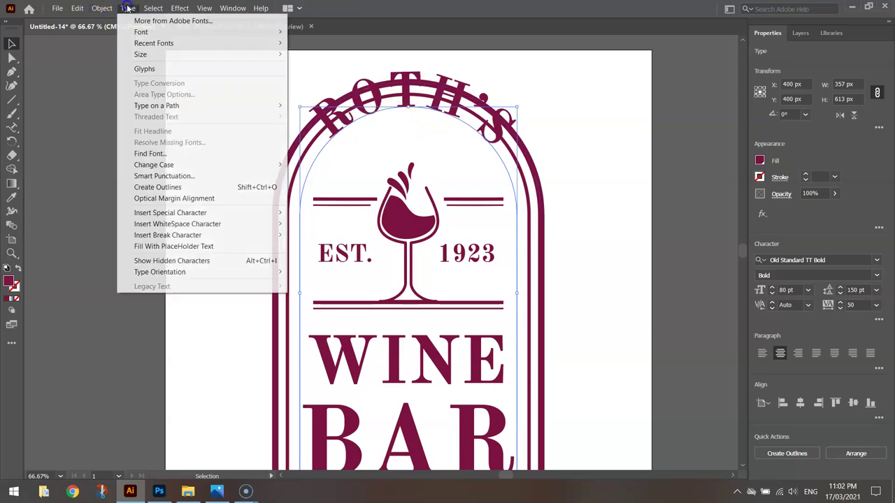
{"action": "mouse_move", "coordinate": [231, 106]}
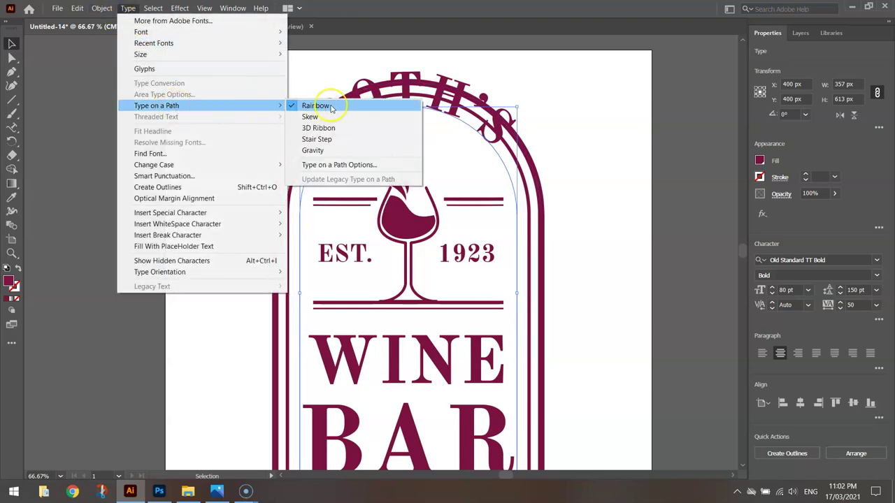
{"action": "left_click", "coordinate": [384, 165]}
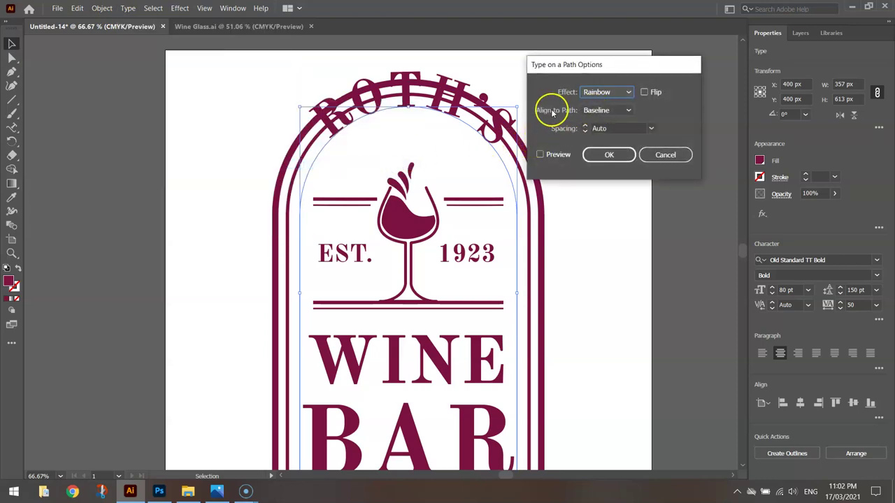
{"action": "left_click", "coordinate": [600, 111]}
{"action": "left_click", "coordinate": [604, 149]}
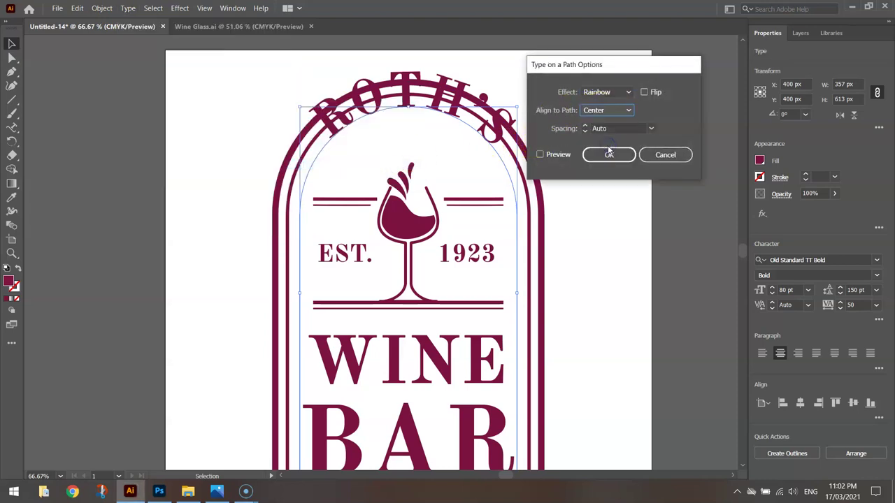
{"action": "left_click", "coordinate": [558, 154]}
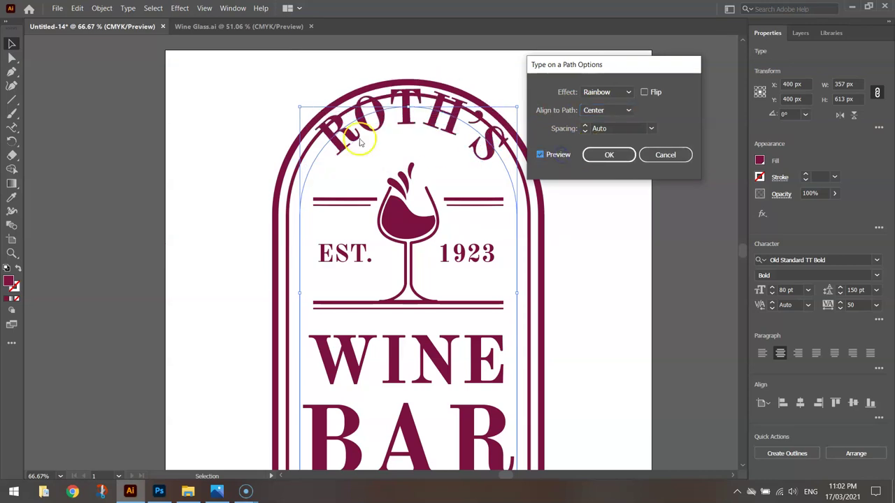
{"action": "left_click", "coordinate": [609, 155]}
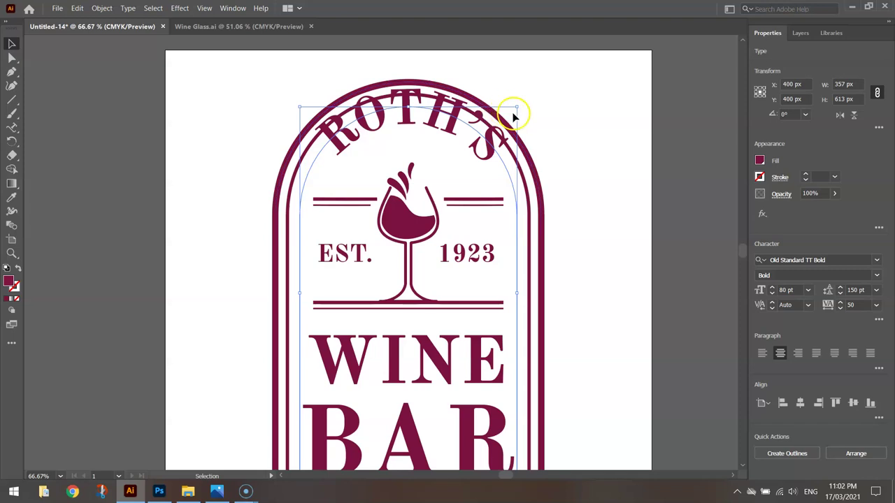
Shrink the ROTH'S text box slightly, deselect, and fit the whole artboard with Ctrl+0.
{"action": "mouse_move", "coordinate": [519, 108]}
{"action": "left_mouse_down"}
{"action": "mouse_move", "coordinate": [515, 100]}
{"action": "mouse_move", "coordinate": [507, 119]}
{"action": "left_mouse_up"}
{"action": "left_click", "coordinate": [555, 108]}
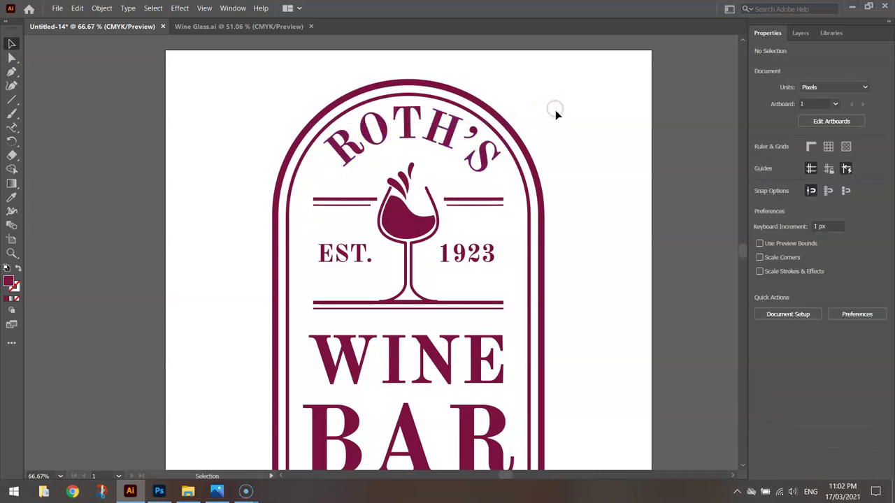
{"action": "left_click", "coordinate": [558, 119]}
{"action": "key", "text": "ctrl+0"}
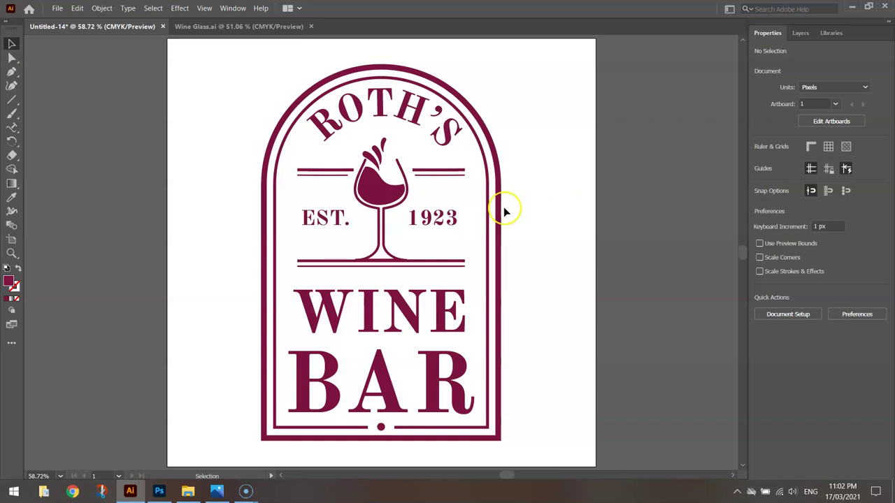
Use File > Export As with PNG format, naming the file 'Wine Bar Logo'.
{"action": "left_click", "coordinate": [56, 9]}
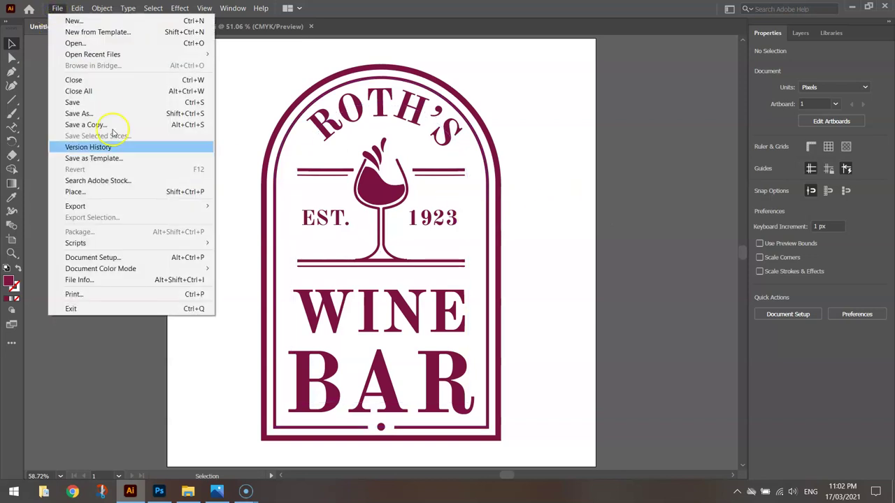
{"action": "mouse_move", "coordinate": [128, 208]}
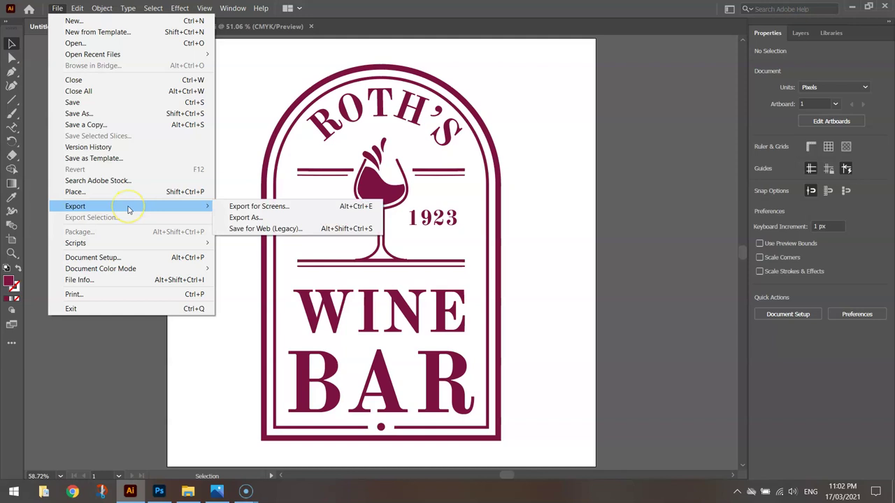
{"action": "left_click", "coordinate": [263, 217]}
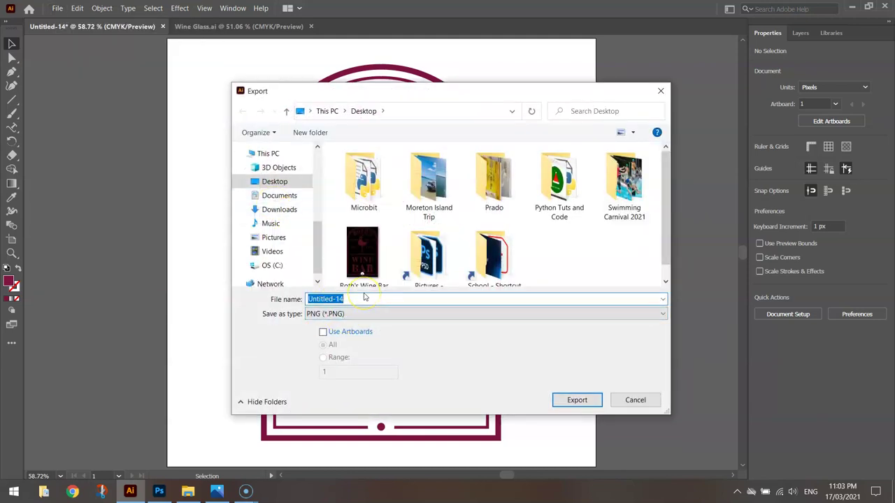
{"action": "type", "text": "wIN"}
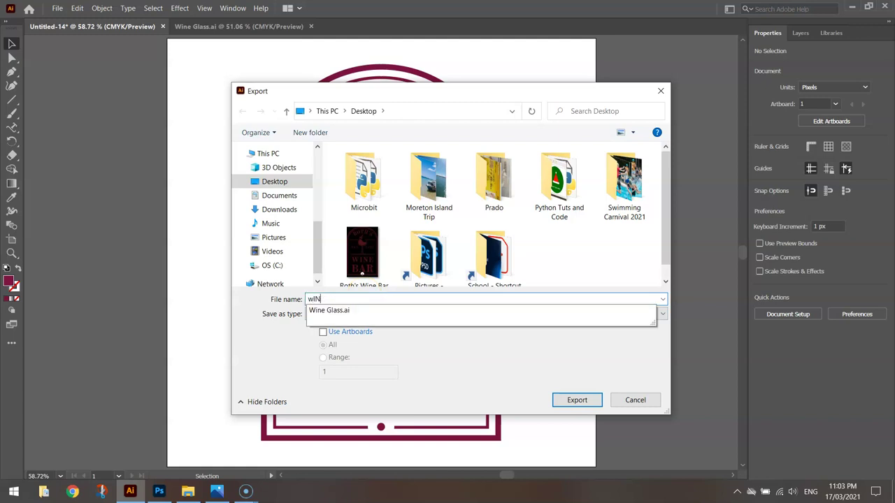
{"action": "key", "text": "BackSpace"}
{"action": "key", "text": "BackSpace"}
{"action": "key", "text": "BackSpace"}
{"action": "type", "text": "Wine Bar Logo"}
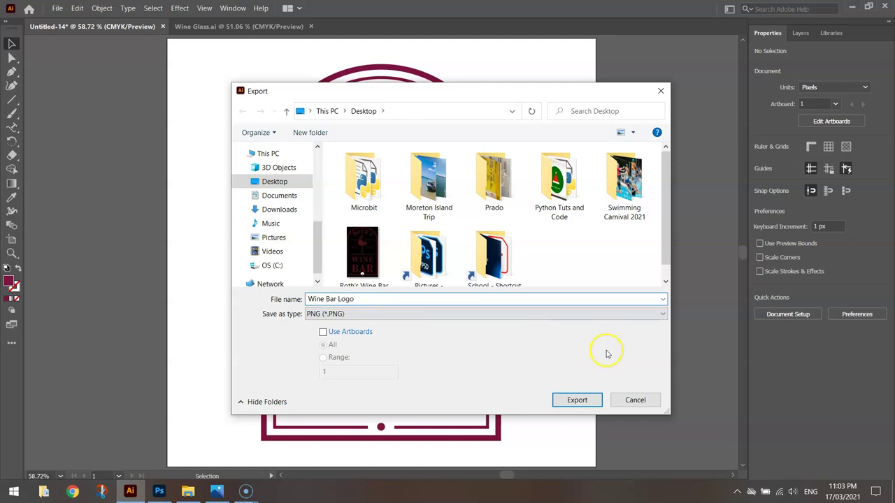
{"action": "left_click", "coordinate": [580, 401]}
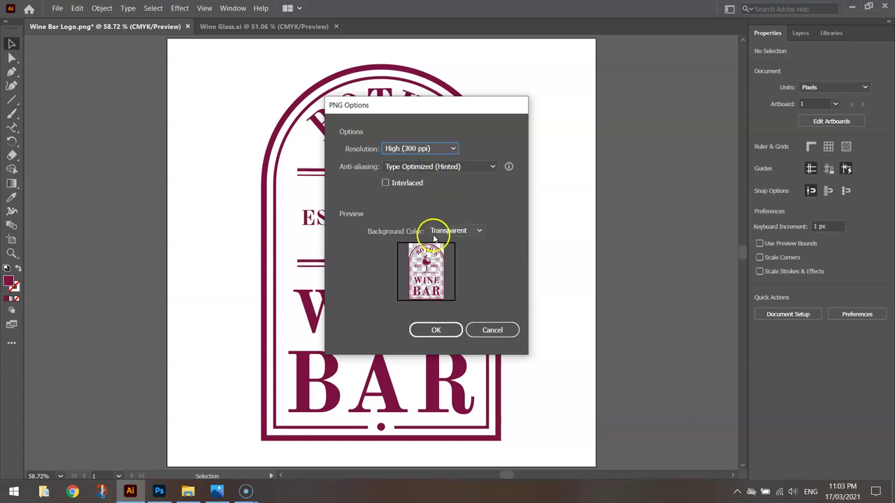
Compare white and black backgrounds, then keep Transparent and confirm the 300 ppi PNG options.
{"action": "left_click", "coordinate": [463, 231]}
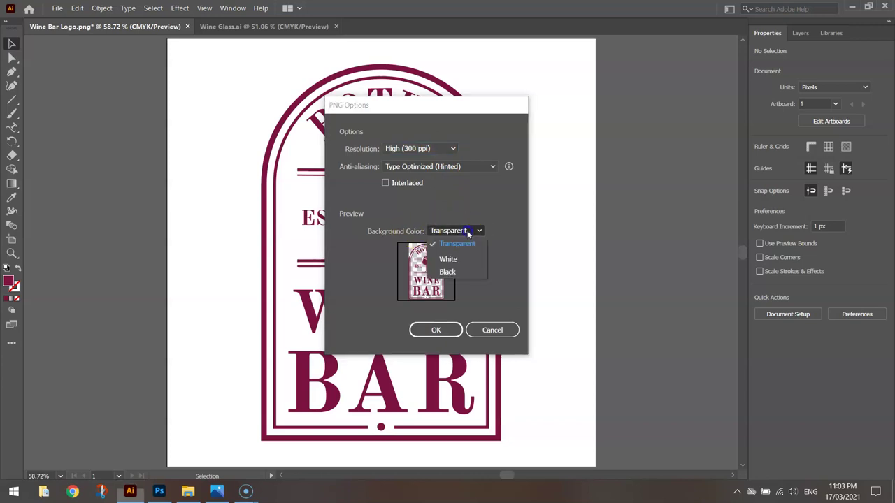
{"action": "left_click", "coordinate": [449, 259]}
{"action": "left_click", "coordinate": [459, 230]}
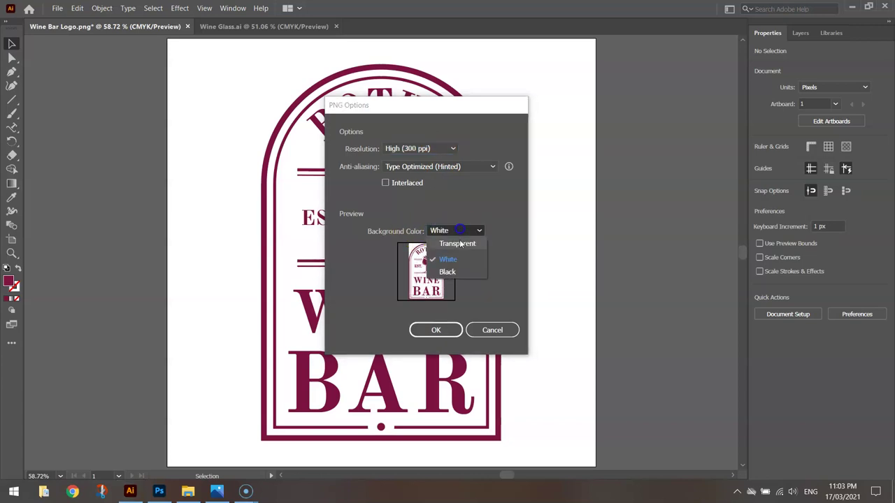
{"action": "left_click", "coordinate": [460, 273]}
{"action": "left_click", "coordinate": [460, 231]}
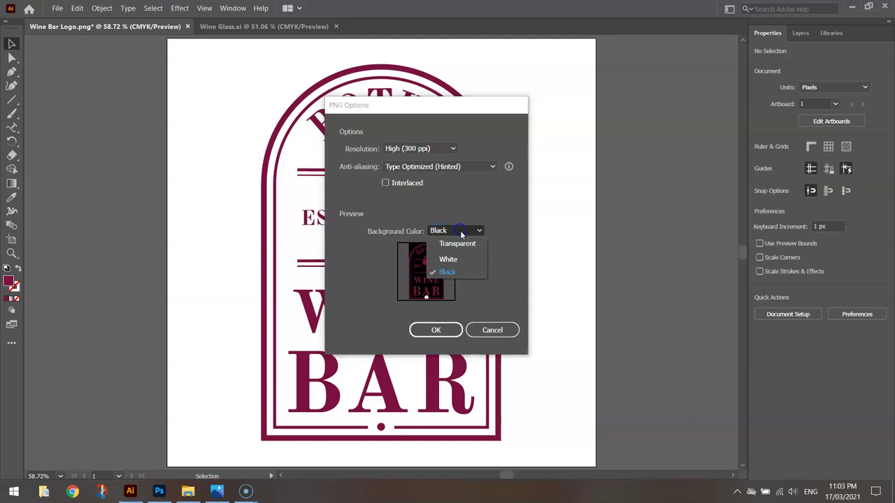
{"action": "left_click", "coordinate": [453, 245]}
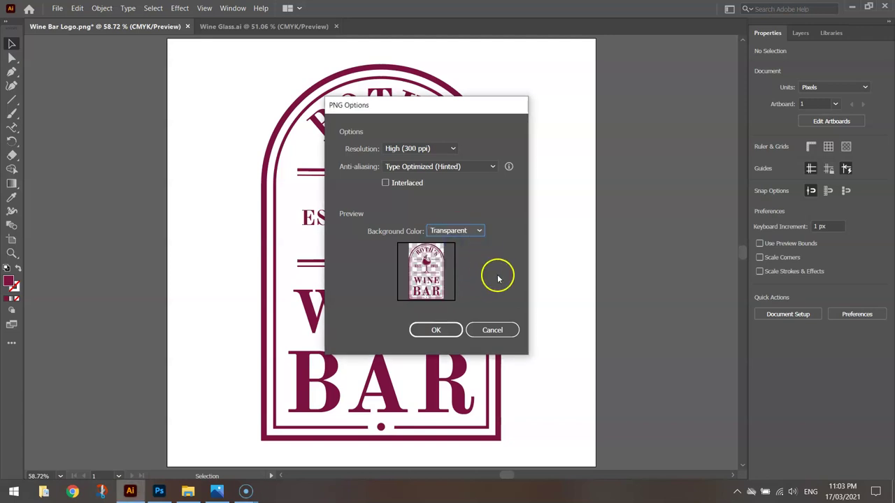
{"action": "left_click", "coordinate": [447, 330]}
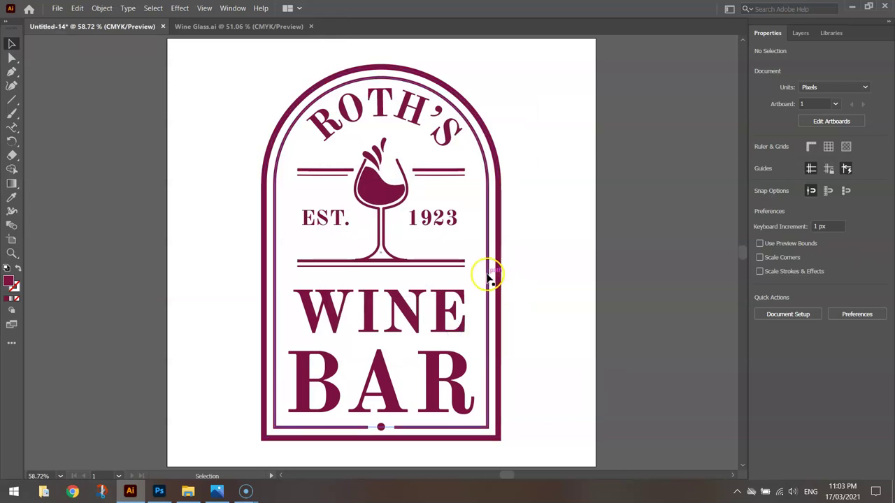
{"action": "left_click", "coordinate": [59, 8]}
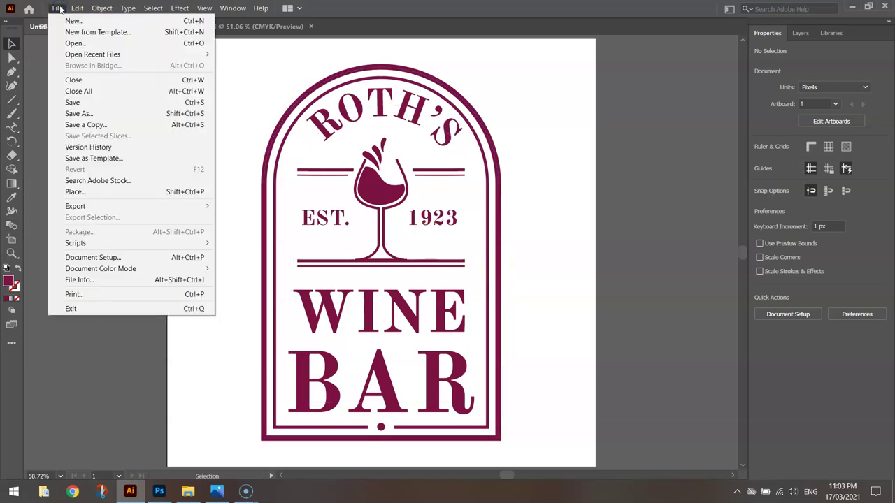
{"action": "mouse_move", "coordinate": [135, 204]}
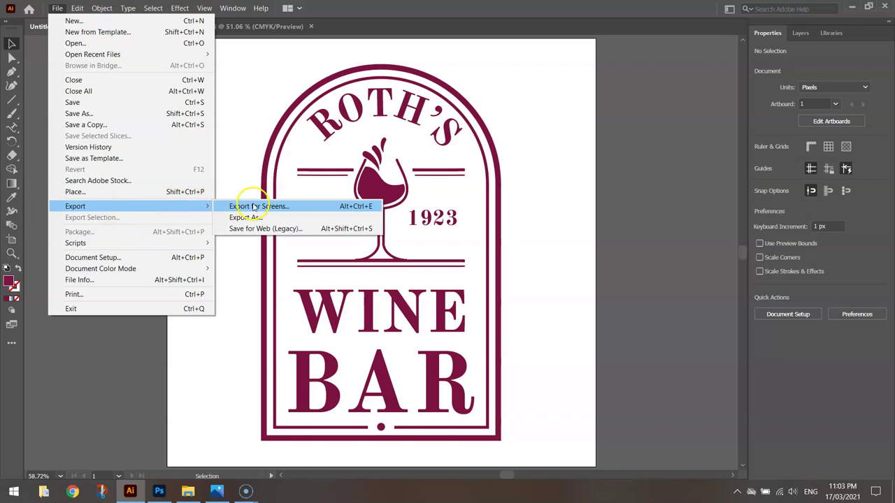
{"action": "left_click", "coordinate": [313, 207]}
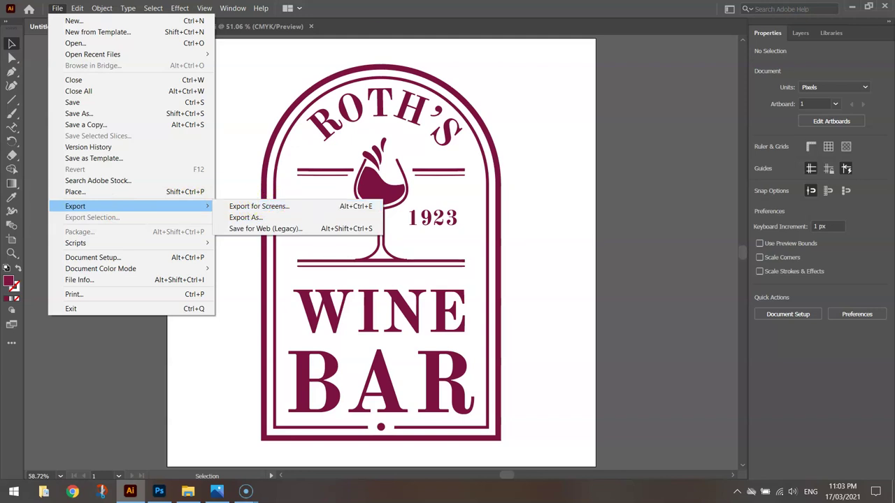